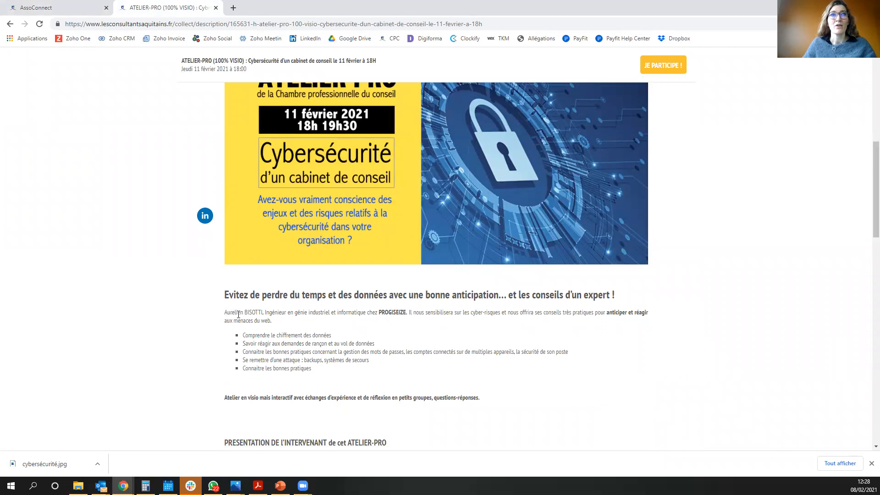
# Step: Replace the "du cabinet RACINE CARREE CONSULTING et spécialiste du territoire de marque" wording with the speaker paragraph copied from the event page
pyautogui.tripleClick(239, 314)
pyautogui.hotkey('ctrl', 'c')
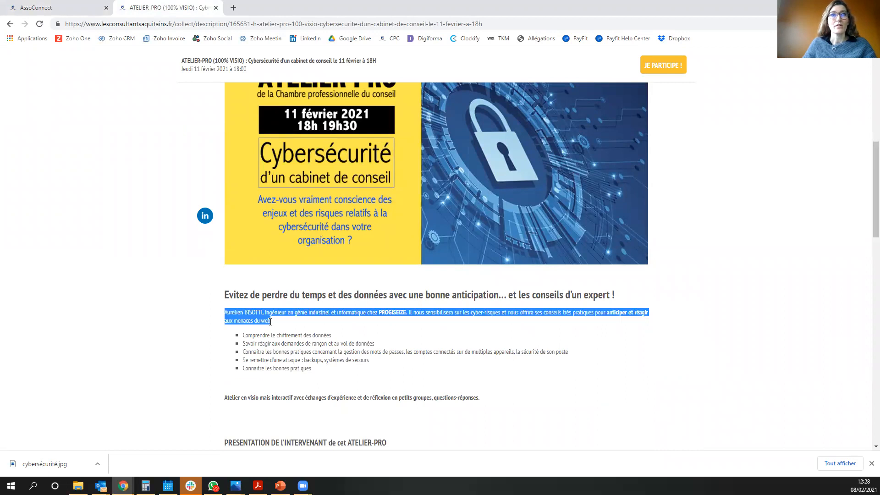
pyautogui.click(55, 14)
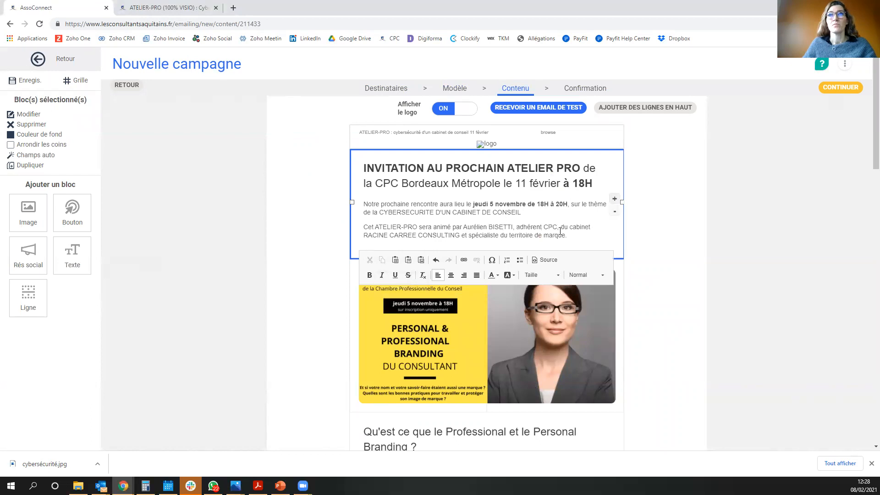
pyautogui.moveTo(571, 234)
pyautogui.mouseDown()
pyautogui.moveTo(517, 227)
pyautogui.moveTo(562, 230)
pyautogui.mouseUp()
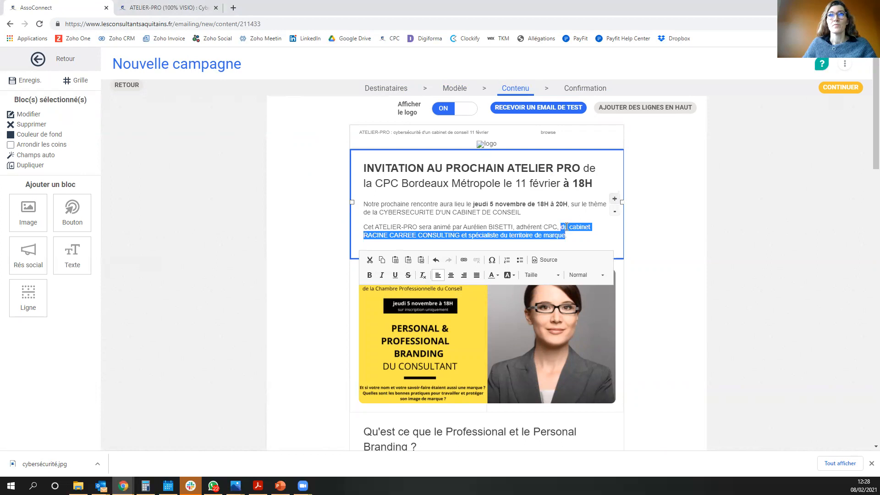
pyautogui.rightClick(566, 227)
pyautogui.click(527, 259)
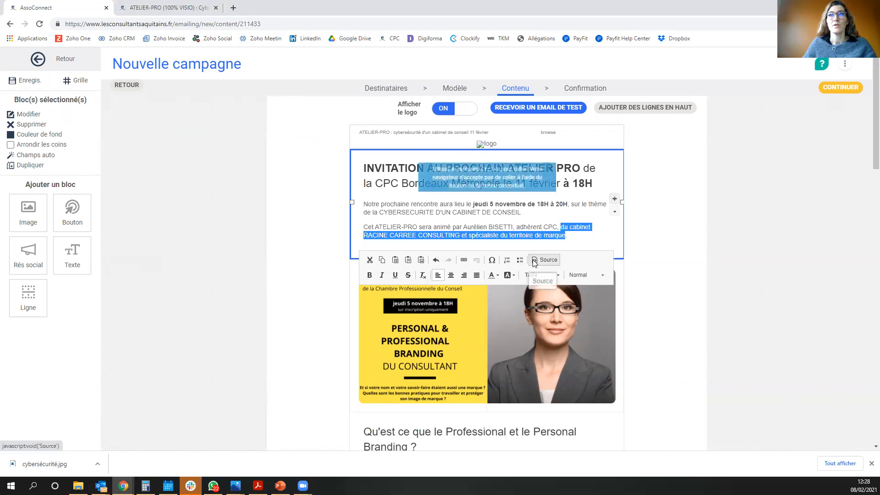
pyautogui.hotkey('ctrl', 'v')
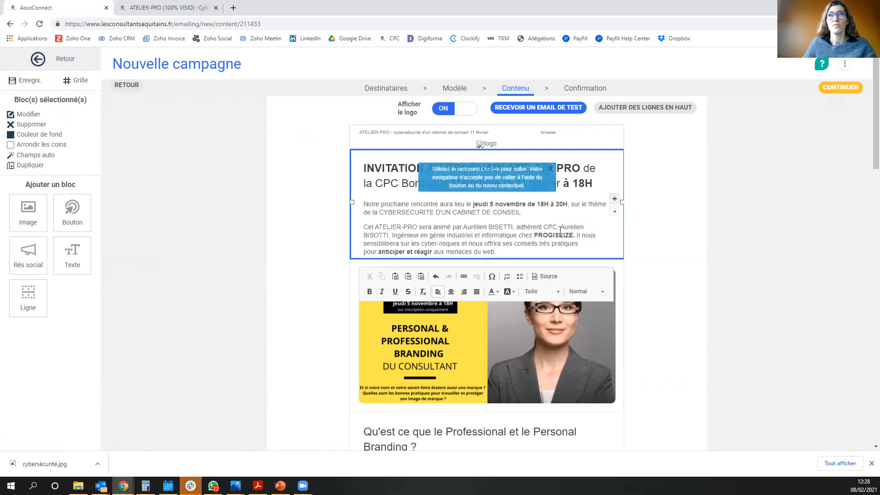
# Step: Delete the duplicated speaker name so the pasted text starts at "Ingénieur en génie industriel", and close the text block
pyautogui.moveTo(560, 227); pyautogui.dragTo(390, 236)
pyautogui.click(373, 275)
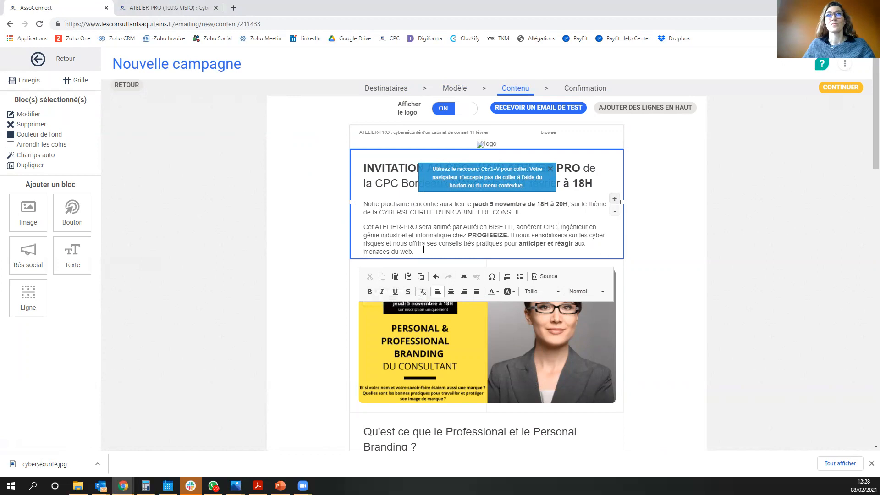
pyautogui.click(649, 258)
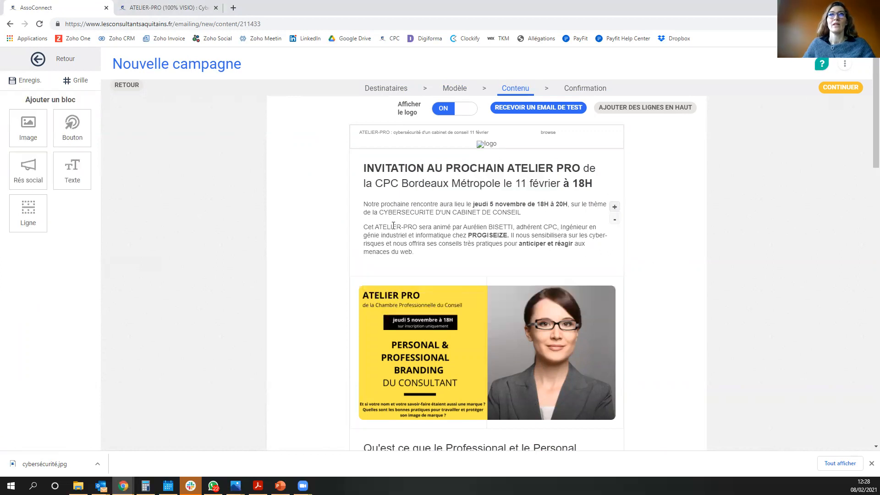
# Step: Make the theme "CYBERSECURITE D'UN CABINET DE CONSEIL" in the introduction bold and blue
pyautogui.click(403, 213)
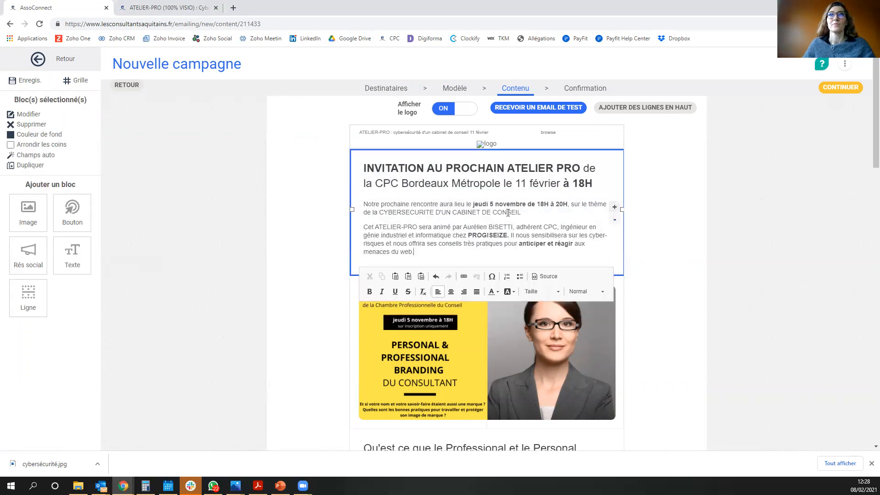
pyautogui.moveTo(515, 210); pyautogui.dragTo(380, 212)
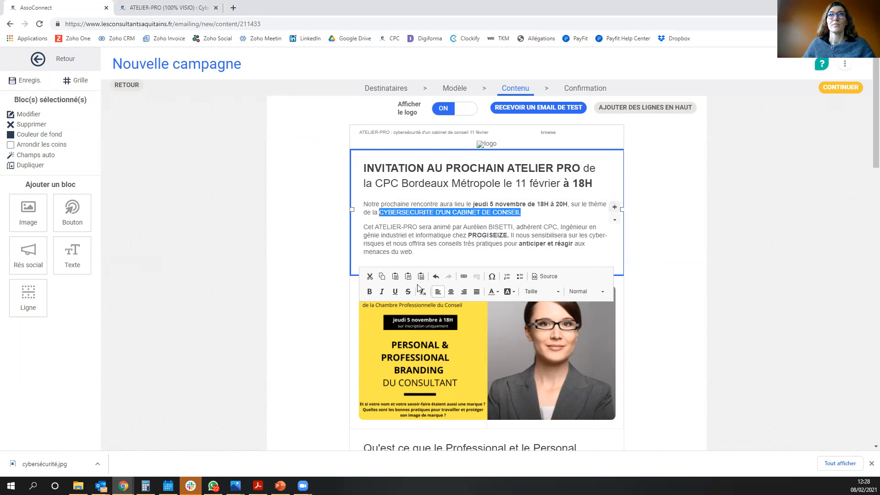
pyautogui.click(370, 292)
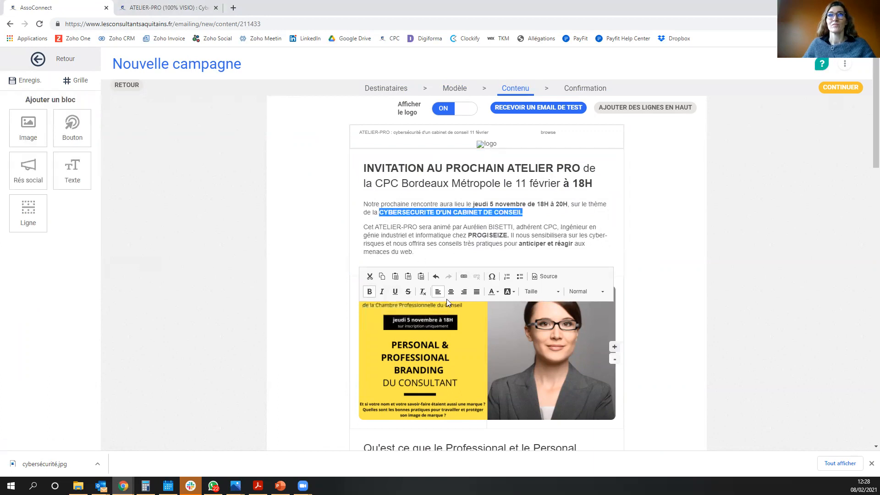
pyautogui.click(497, 293)
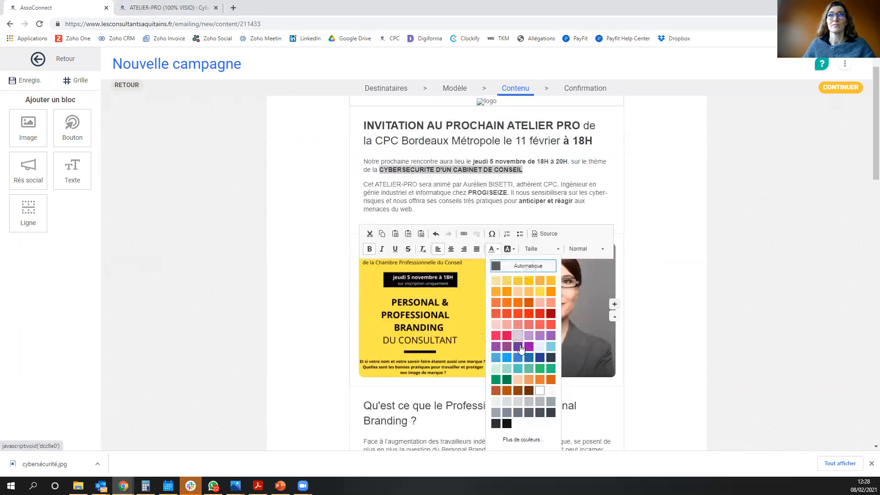
pyautogui.scroll(-1, 457, 198)
pyautogui.click(459, 200)
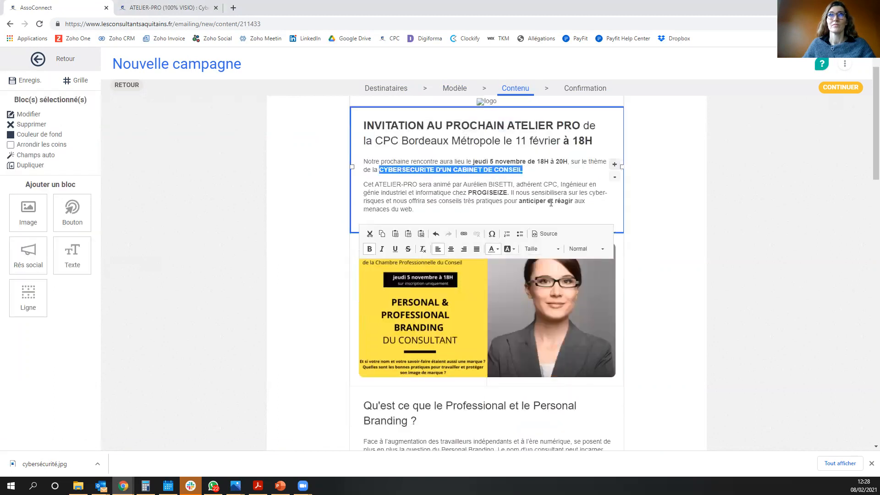
pyautogui.click(537, 186)
# Step: Delete the "Personal & Professional Branding" banner image from the email body
pyautogui.scroll(-1, 529, 195)
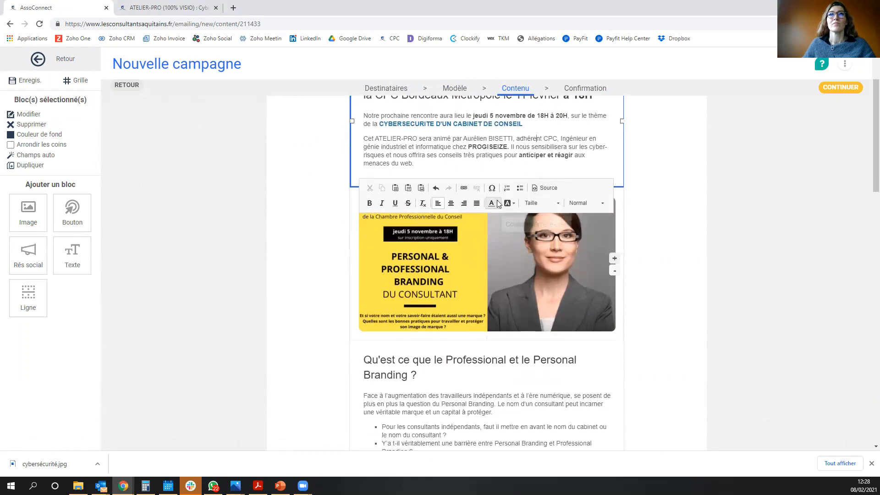
pyautogui.click(524, 277)
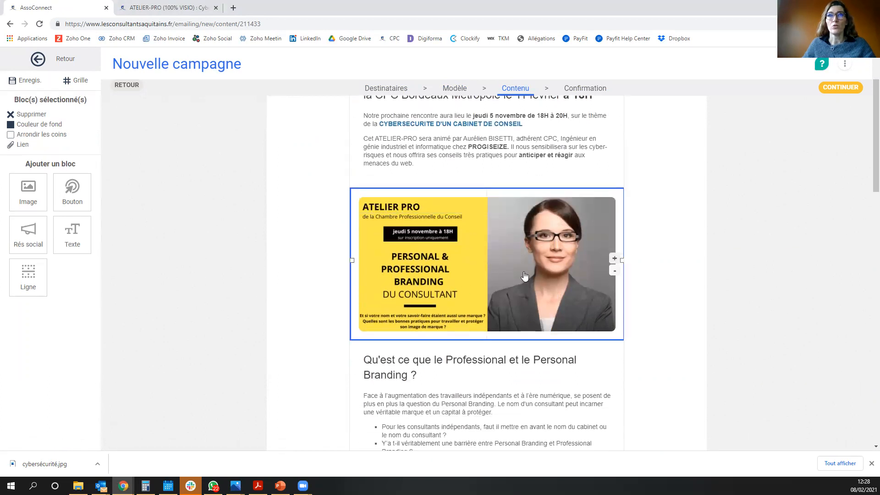
pyautogui.doubleClick(509, 261)
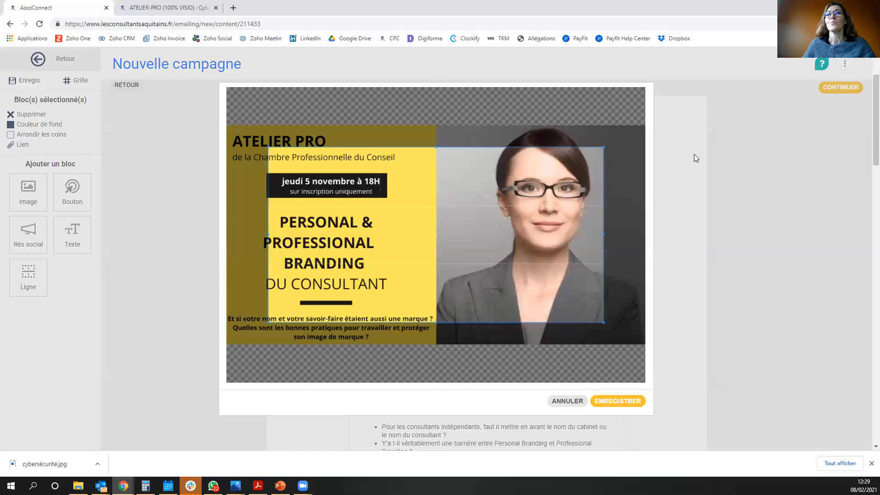
pyautogui.click(567, 401)
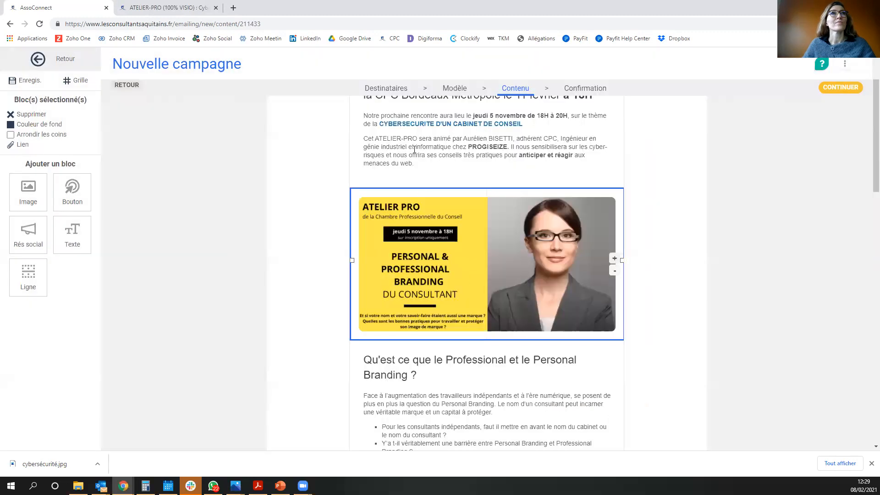
pyautogui.click(35, 115)
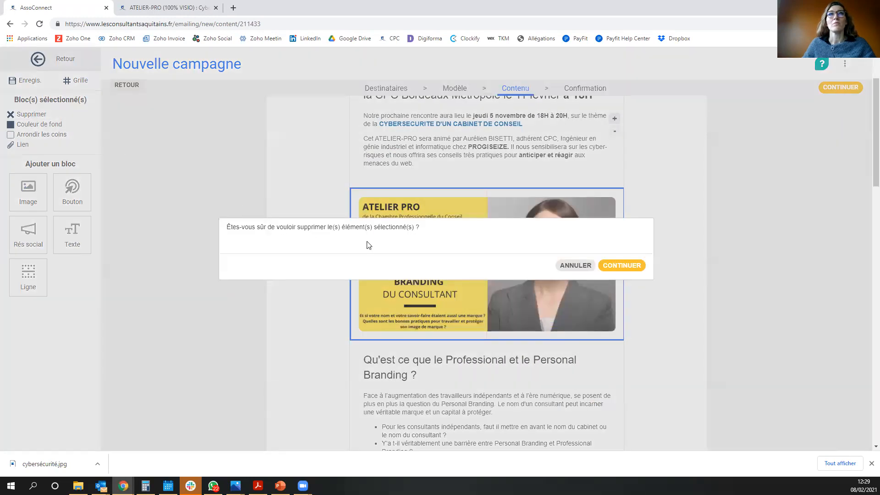
pyautogui.click(622, 266)
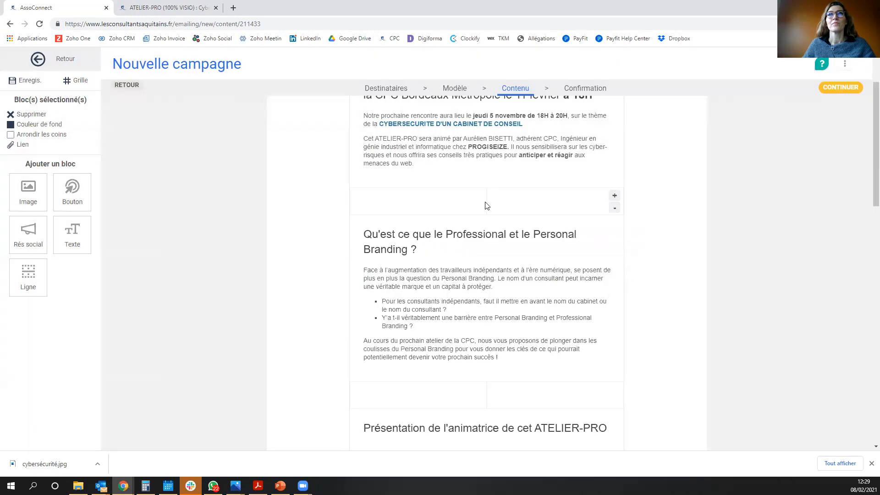
# Step: Add an image block in the empty row below the introduction and widen it to the full row
pyautogui.moveTo(22, 192); pyautogui.dragTo(422, 211)
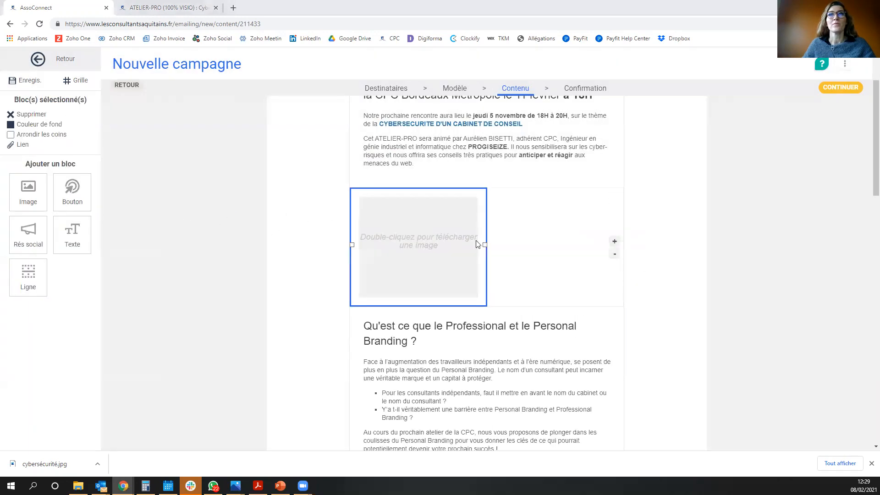
pyautogui.click(418, 233)
pyautogui.moveTo(485, 245); pyautogui.dragTo(616, 245)
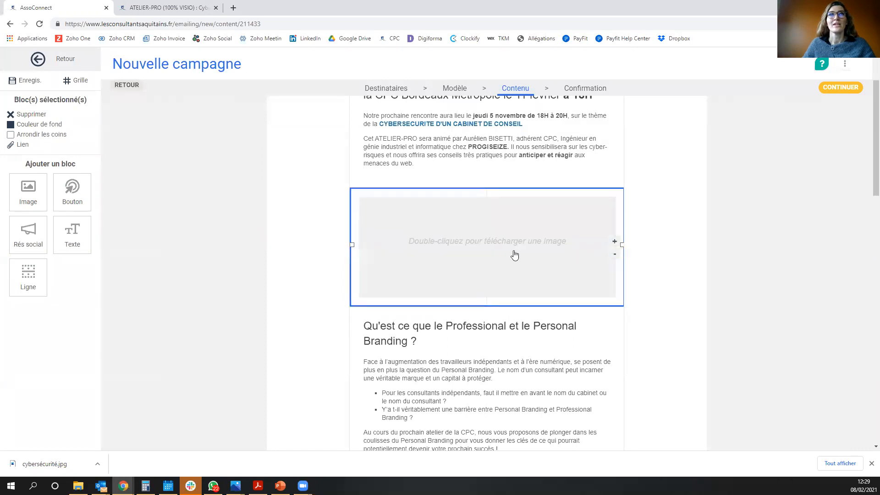
pyautogui.doubleClick(512, 254)
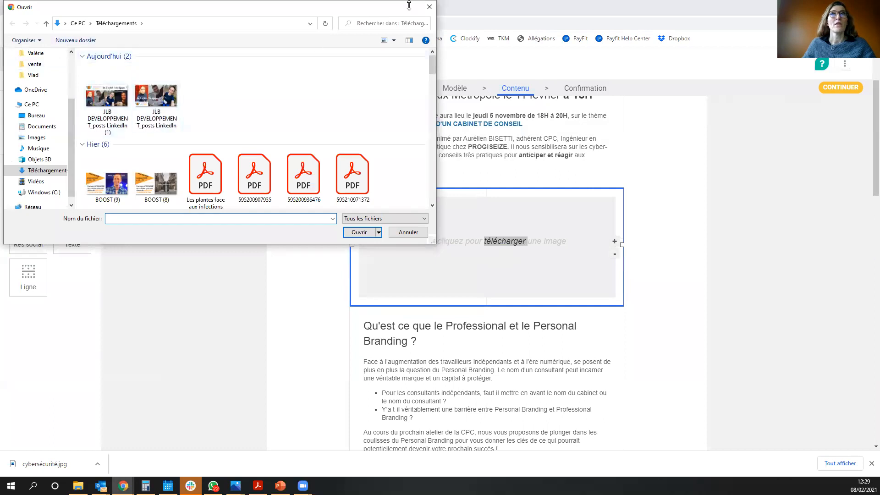
pyautogui.click(430, 7)
pyautogui.click(160, 9)
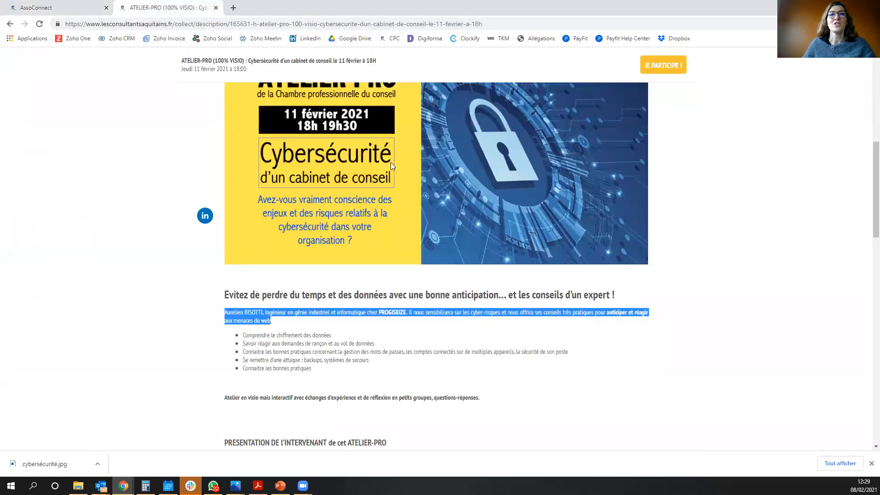
pyautogui.scroll(1, 377, 193)
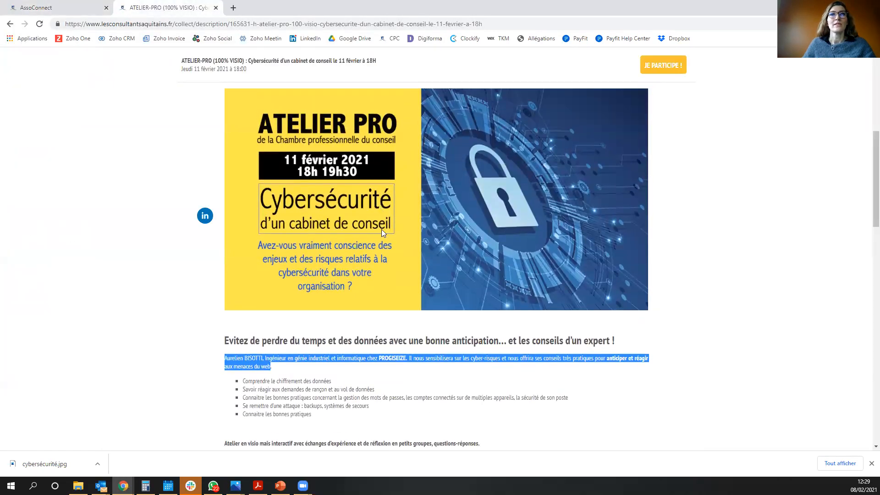
pyautogui.click(83, 7)
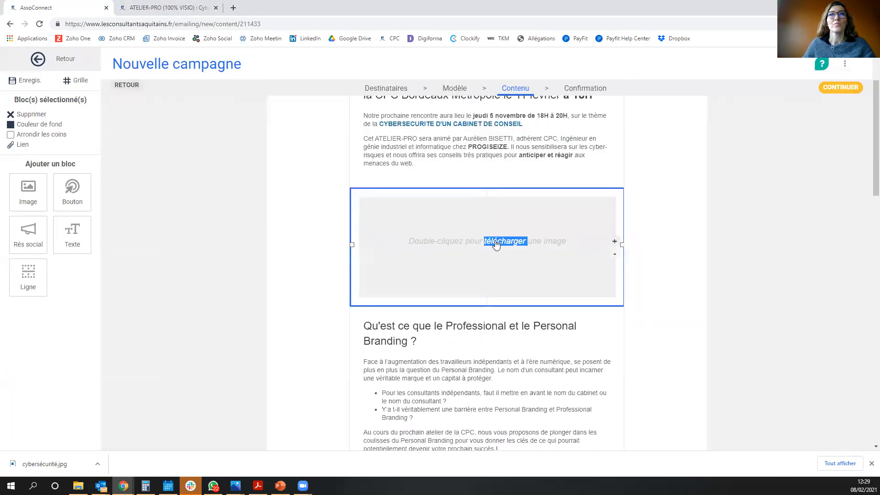
pyautogui.click(465, 248)
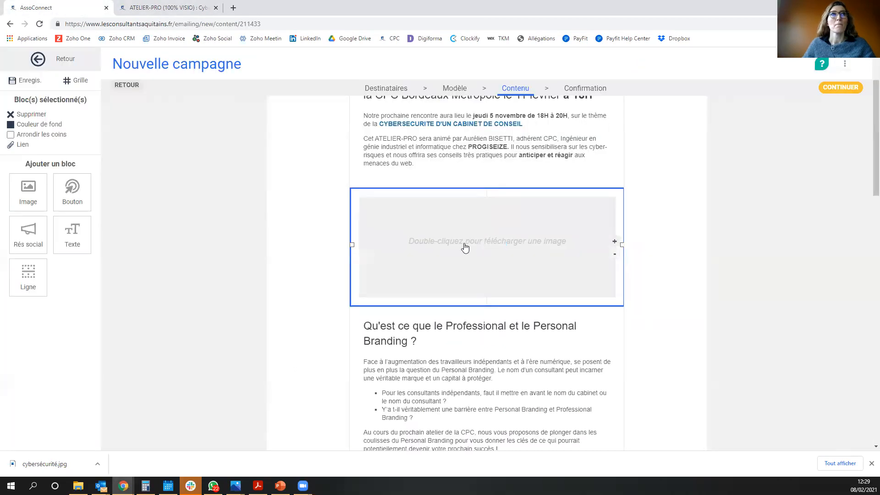
# Step: Upload the Cybersécurité workshop banner from the PROVISOIRE folder into the new image block
pyautogui.doubleClick(465, 248)
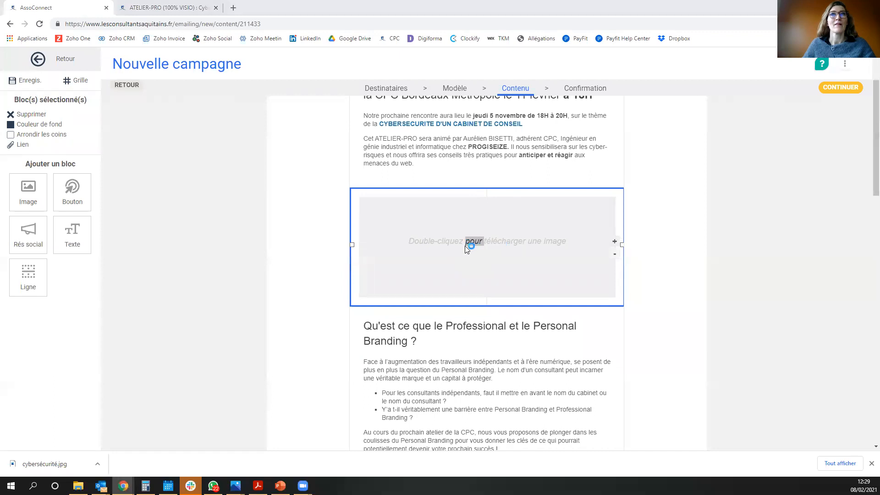
pyautogui.scroll(3, 32, 128)
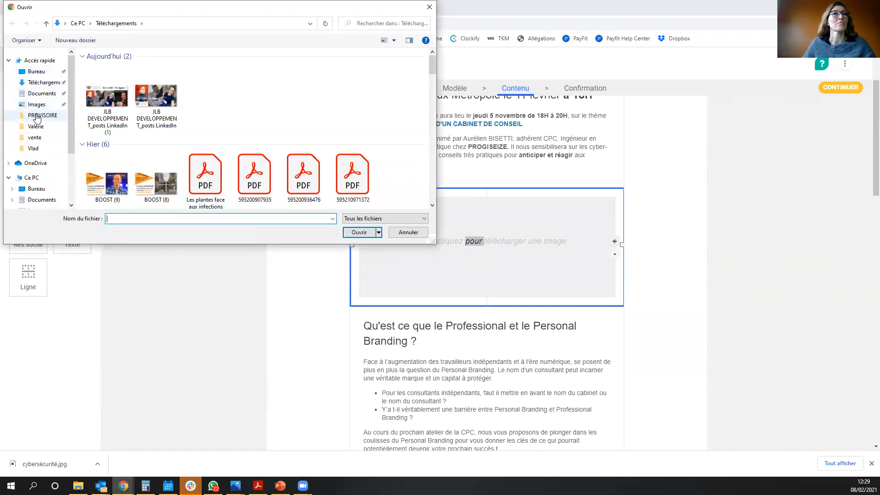
pyautogui.click(39, 115)
pyautogui.click(214, 163)
pyautogui.click(360, 233)
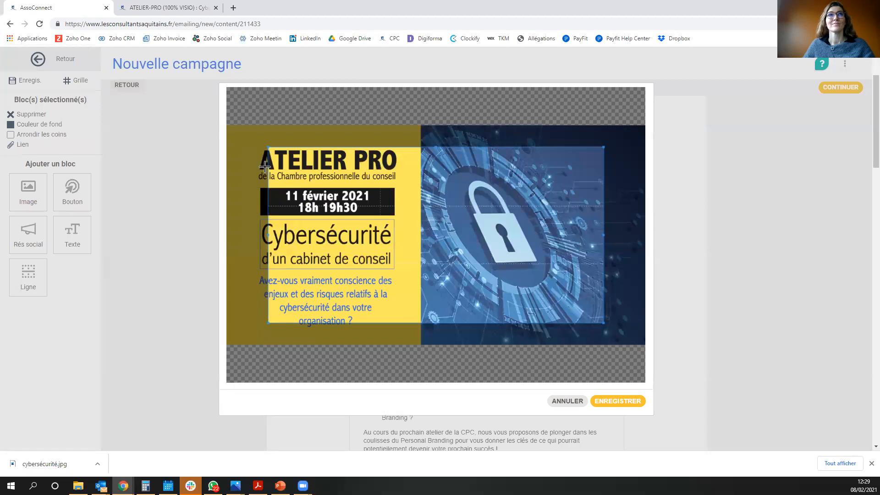
# Step: Enlarge the banner's crop area to include all the text on its yellow half, and save the image
pyautogui.moveTo(266, 145); pyautogui.dragTo(227, 130)
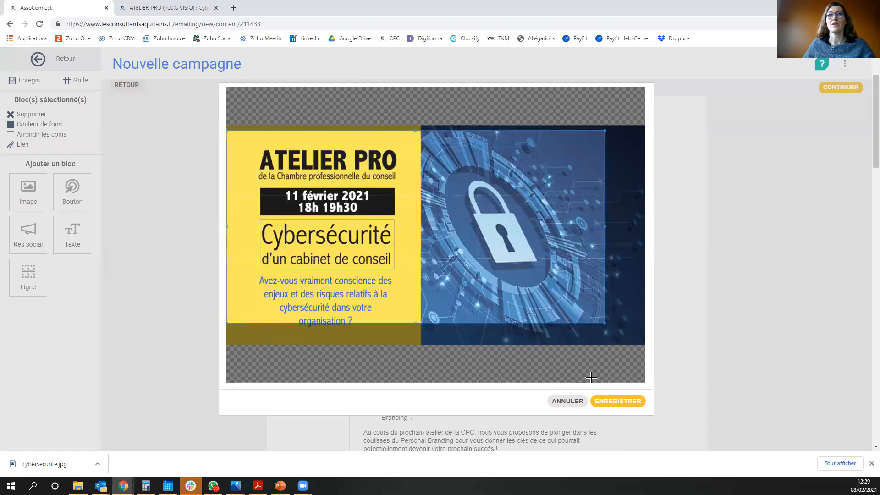
pyautogui.moveTo(604, 326)
pyautogui.mouseDown()
pyautogui.moveTo(644, 348)
pyautogui.moveTo(642, 339)
pyautogui.moveTo(606, 341)
pyautogui.mouseUp()
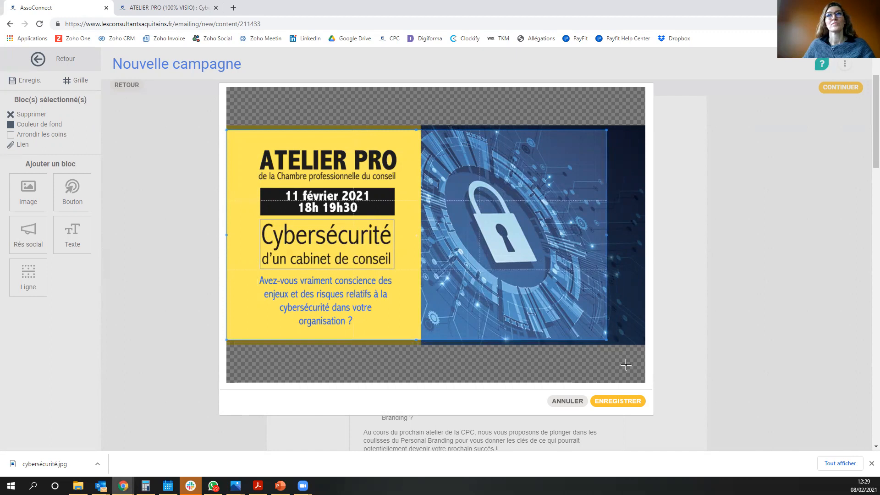
pyautogui.click(628, 401)
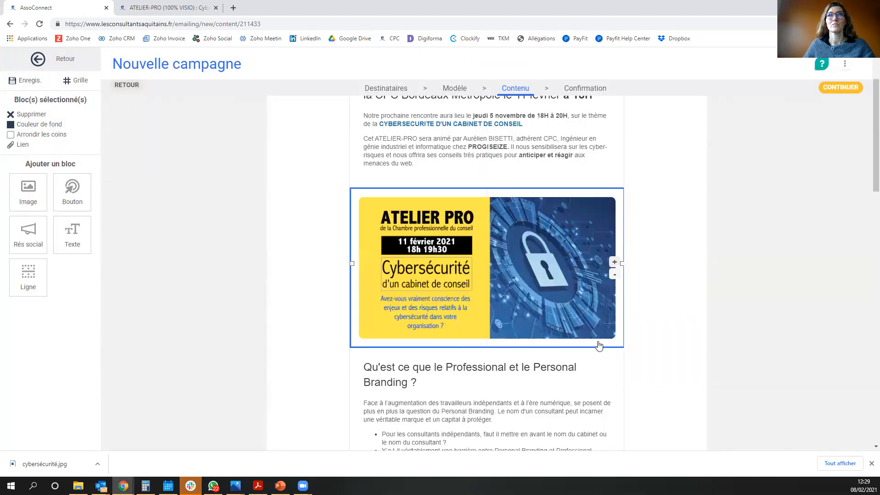
# Step: Copy the heading beginning "Evitez de perdre du temps" below the banner on the event page
pyautogui.click(477, 367)
pyautogui.scroll(-3, 476, 229)
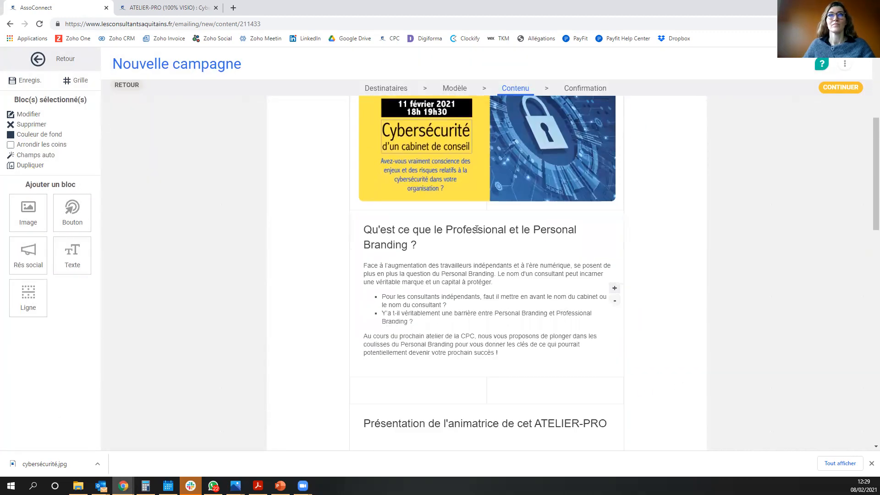
pyautogui.click(175, 8)
pyautogui.scroll(-2, 316, 255)
pyautogui.click(248, 273)
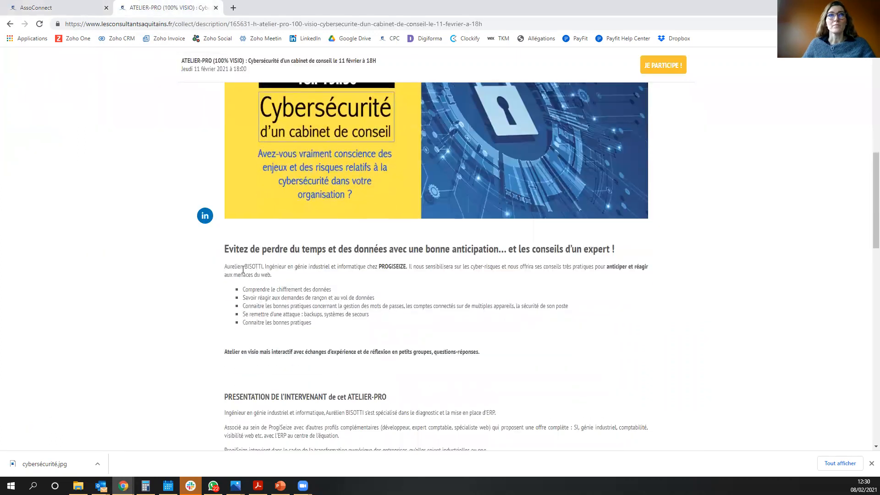
pyautogui.moveTo(229, 250); pyautogui.dragTo(635, 249)
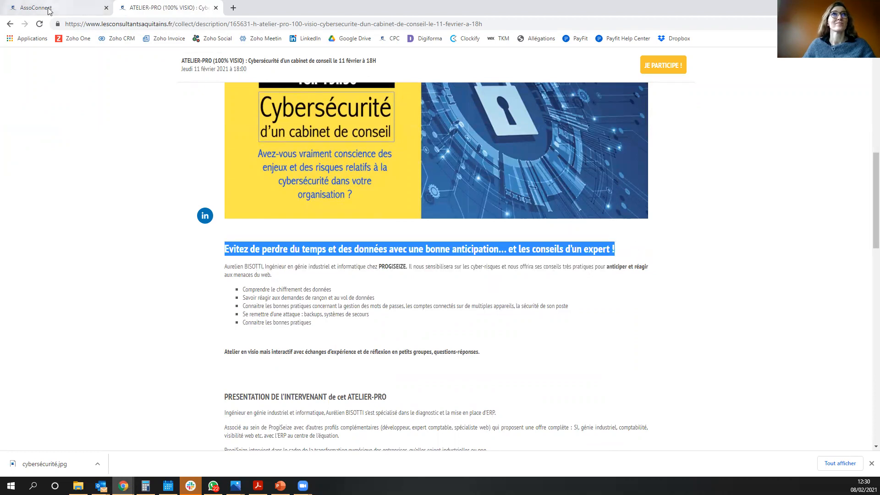
# Step: Replace the email's Personal Branding heading with "Evitez de perdre du temps et des données avec une bonne anticipation… et les conseils d’un expert !"
pyautogui.click(28, 8)
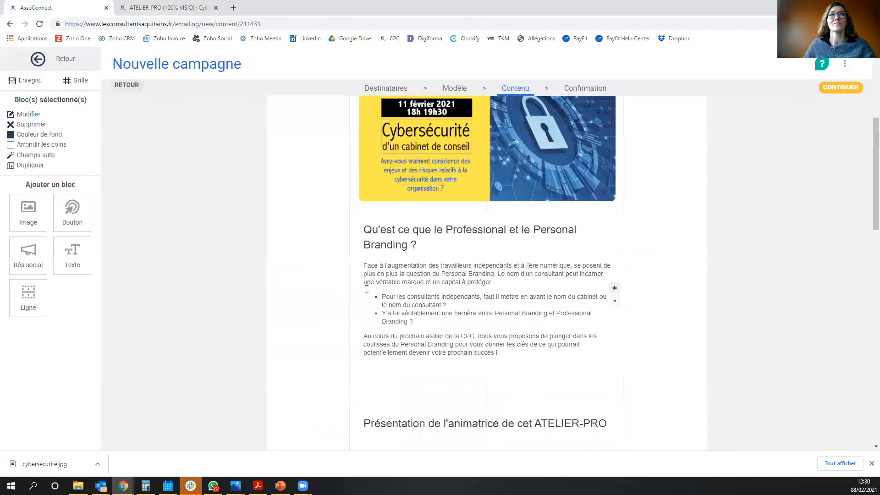
pyautogui.click(363, 229)
pyautogui.moveTo(410, 245); pyautogui.dragTo(364, 230)
pyautogui.write('Evitez de perdre du temps et des données avec une bonne anticipation… et les conseils d’un expert !')
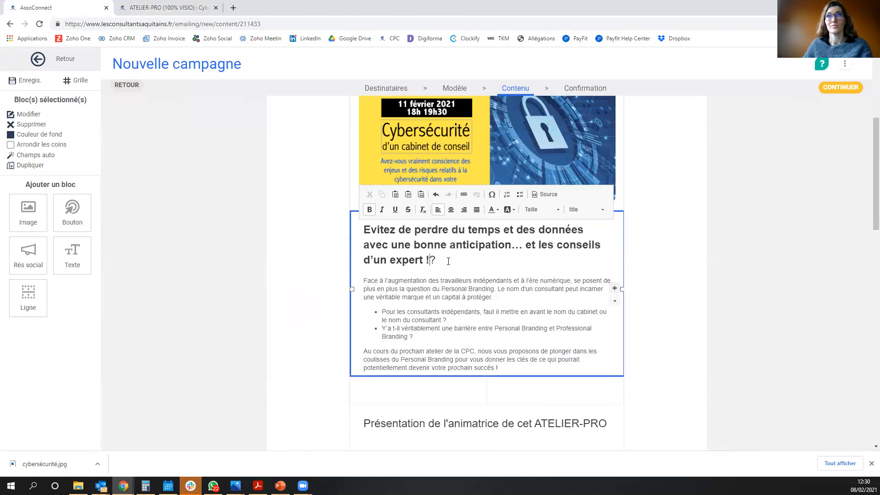
pyautogui.moveTo(433, 260); pyautogui.dragTo(371, 229)
pyautogui.click(395, 297)
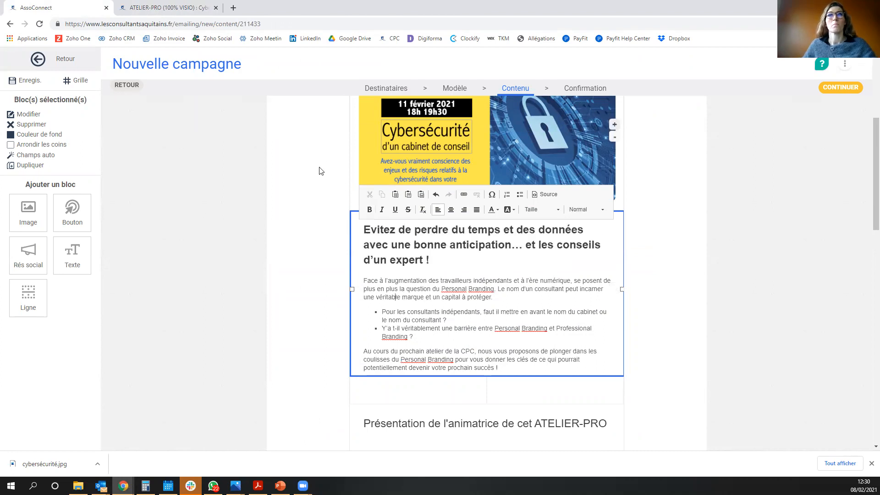
# Step: Copy the event page's workshop description, from the speaker's introduction through the bullet list to the "Atelier en visio" line
pyautogui.click(186, 7)
pyautogui.click(230, 332)
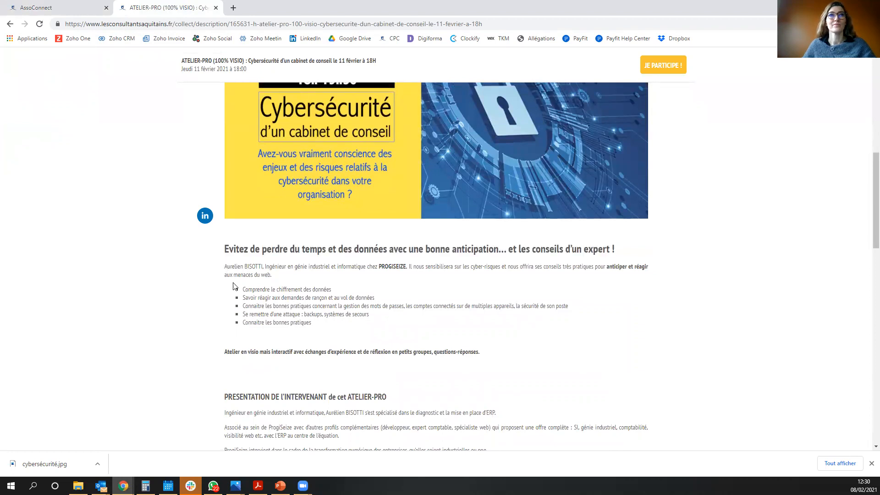
pyautogui.moveTo(225, 267); pyautogui.dragTo(500, 360)
pyautogui.hotkey('ctrl', 'c')
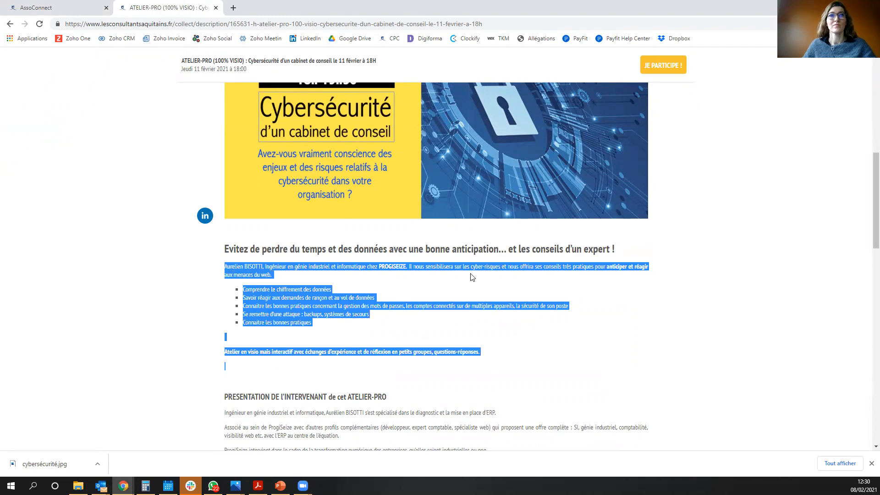
pyautogui.scroll(-1, 298, 354)
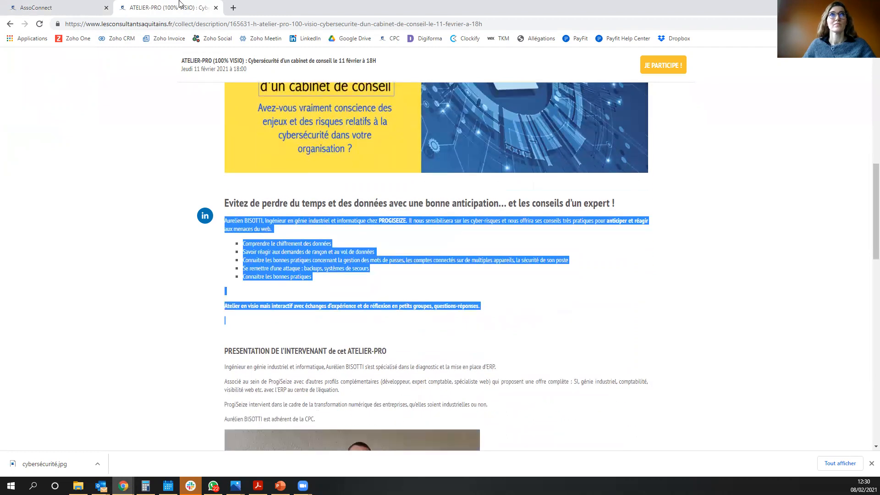
# Step: Replace the Personal Branding paragraphs and bullets under the new email heading with the copied workshop description
pyautogui.click(72, 8)
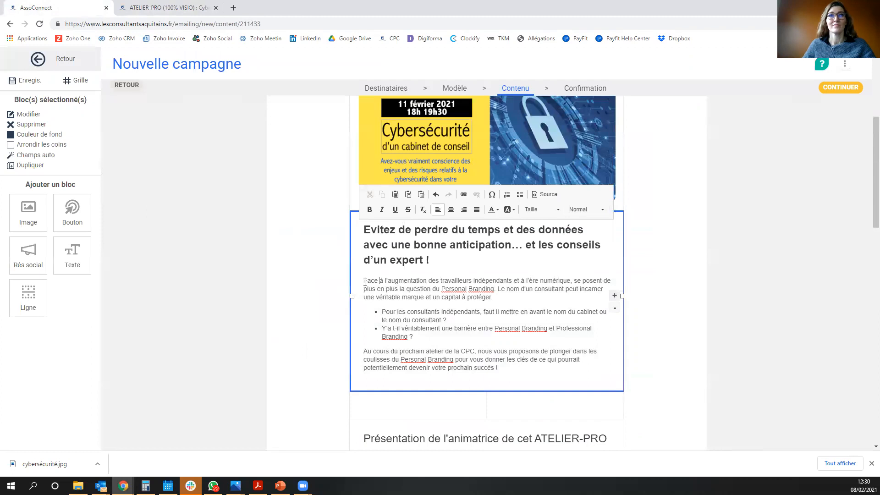
pyautogui.moveTo(365, 282); pyautogui.dragTo(550, 379)
pyautogui.rightClick(482, 301)
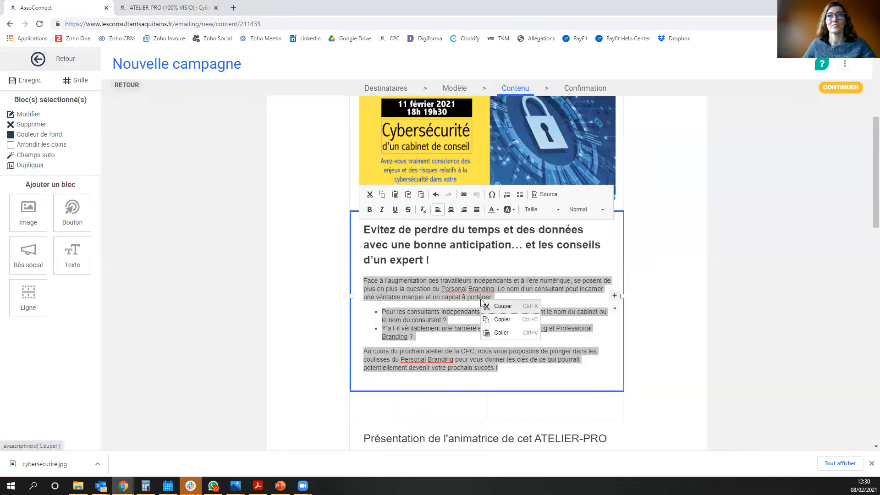
pyautogui.click(500, 333)
pyautogui.hotkey('ctrl', 'v')
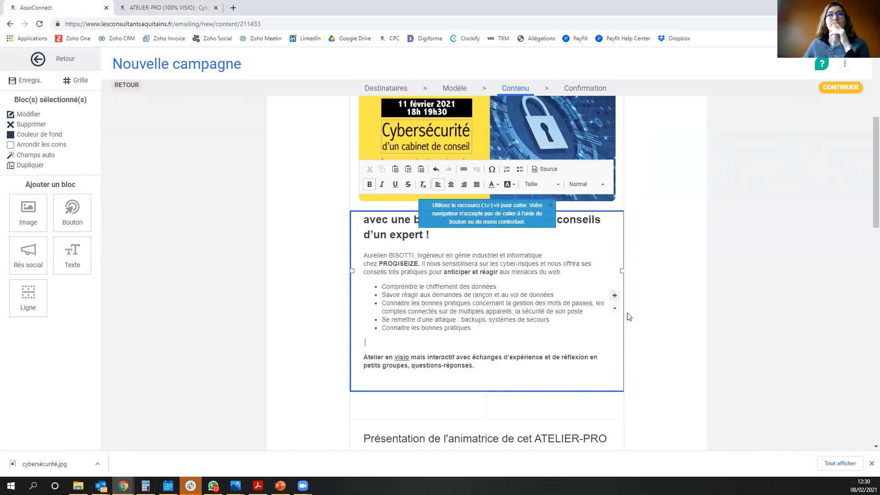
# Step: Compare the email's introduction above the banner with the workshop description pasted below it
pyautogui.scroll(2, 628, 316)
pyautogui.scroll(2, 629, 317)
pyautogui.scroll(-2, 603, 287)
pyautogui.scroll(2, 417, 192)
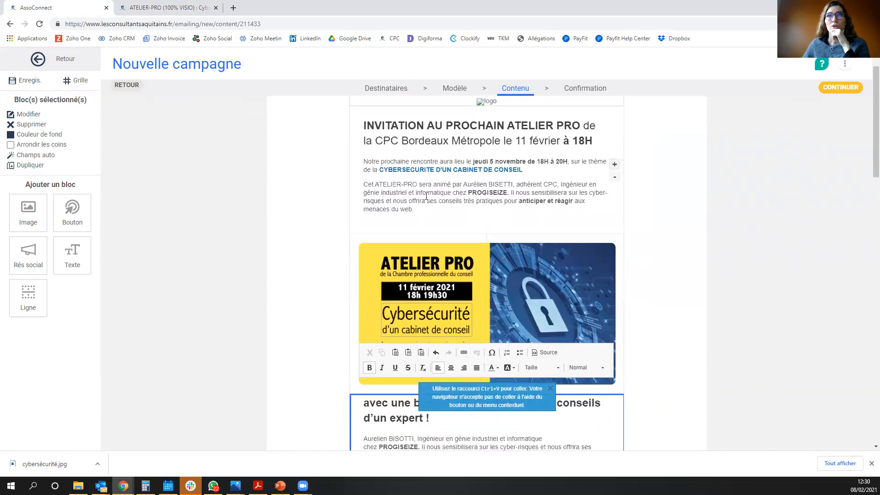
pyautogui.click(526, 199)
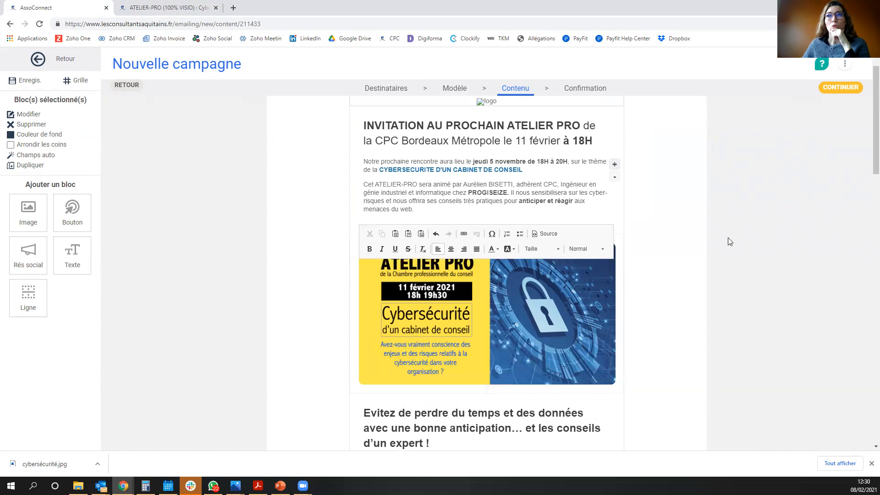
pyautogui.click(732, 230)
pyautogui.scroll(-4, 435, 289)
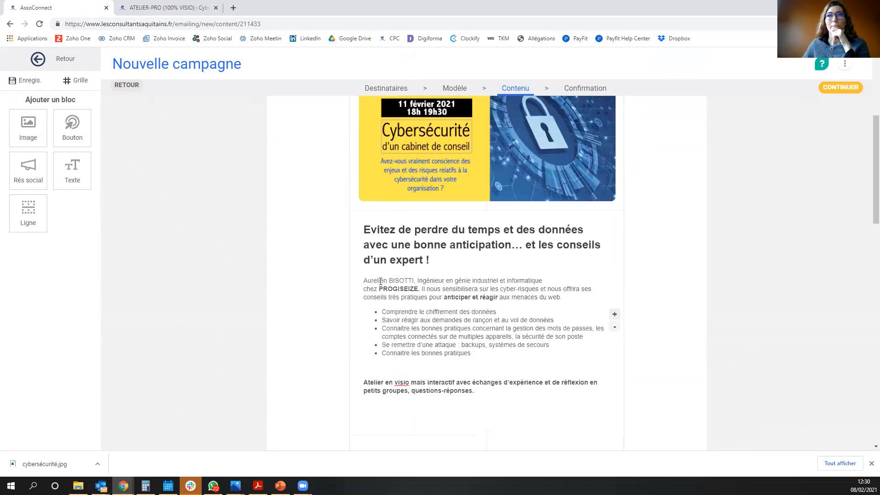
pyautogui.click(413, 282)
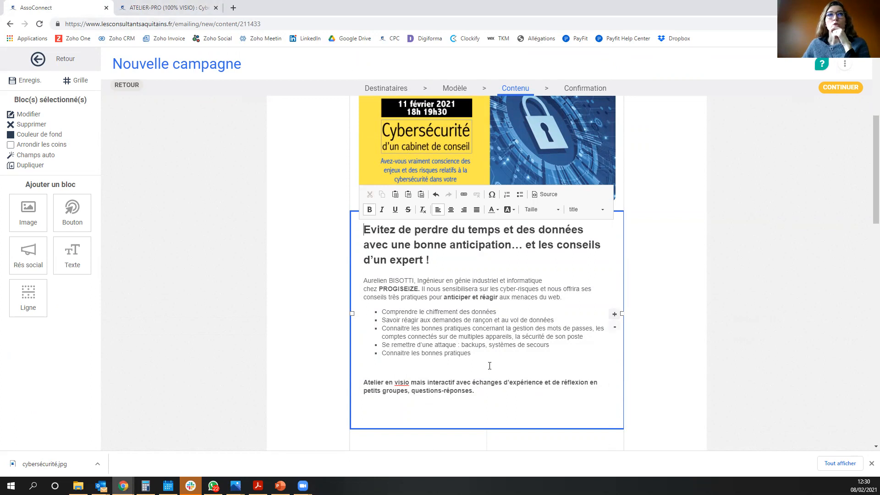
# Step: Copy the speaker's biography paragraphs under "PRESENTATION DE l'INTERVENANT" on the event page
pyautogui.scroll(-5, 486, 365)
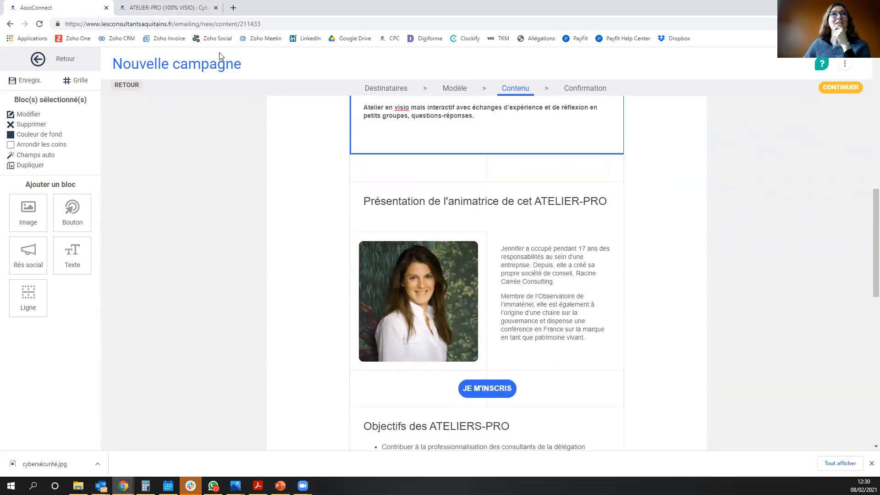
pyautogui.click(185, 8)
pyautogui.scroll(-4, 298, 257)
pyautogui.doubleClick(327, 207)
pyautogui.click(231, 184)
pyautogui.moveTo(224, 185); pyautogui.dragTo(327, 238)
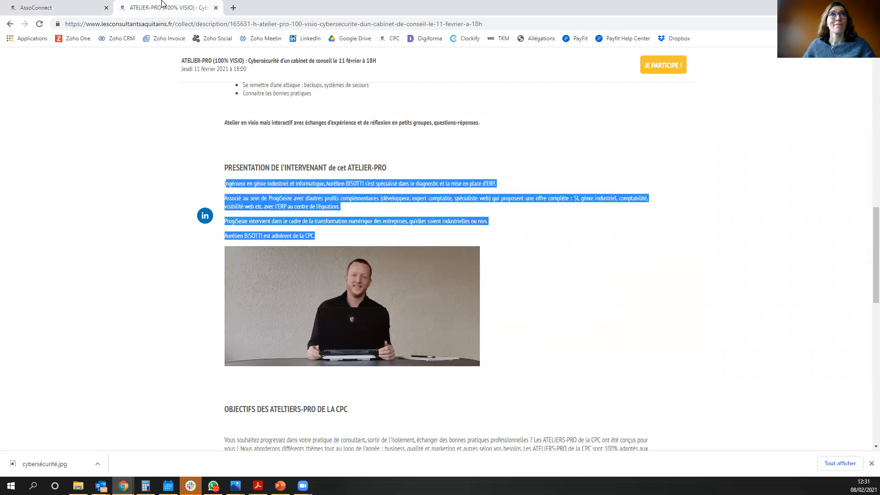
# Step: Replace the previous presenter's biography beside the photo in the email with the copied speaker biography
pyautogui.click(74, 7)
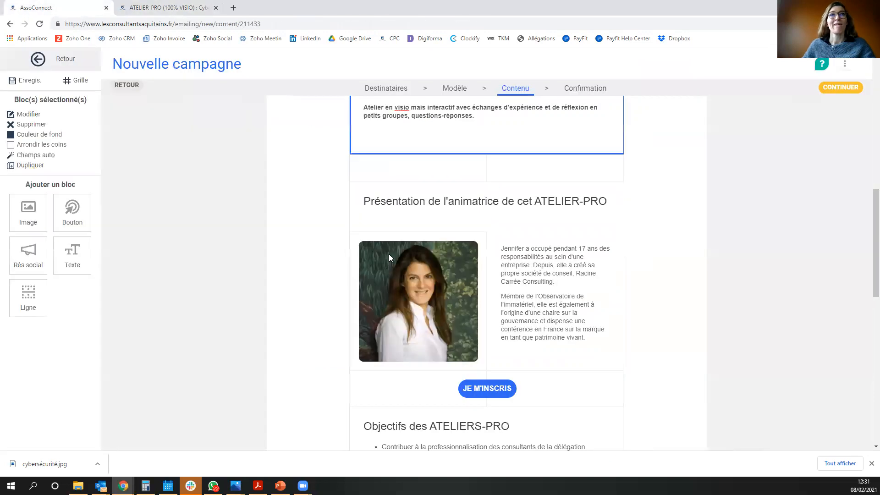
pyautogui.click(501, 247)
pyautogui.moveTo(504, 247); pyautogui.dragTo(585, 336)
pyautogui.press('Delete')
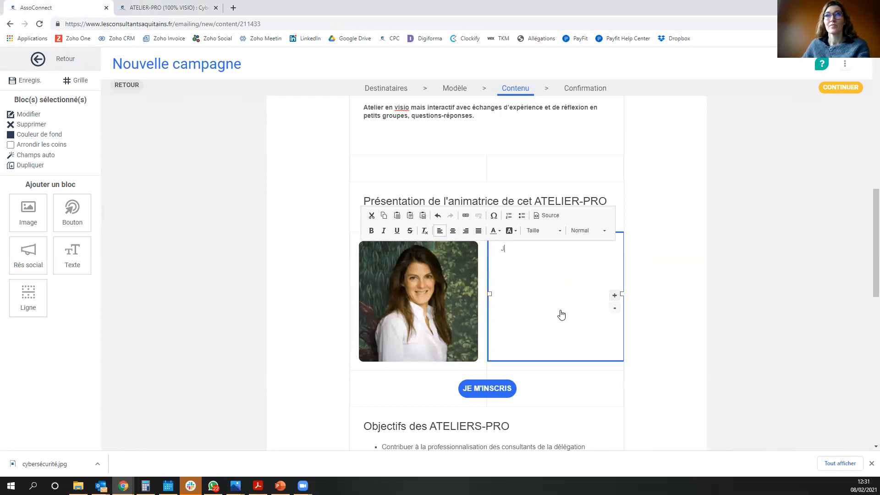
pyautogui.hotkey('ctrl', 'v')
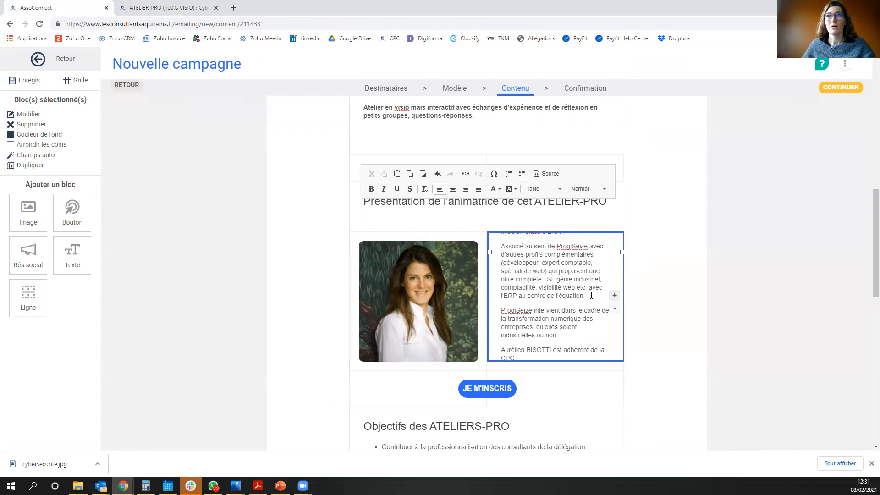
# Step: Cut the second biography paragraph after "ProgiSeize" and merge it with the following one as "Associé au sein de ProgiSeize, il intervient dans le cadre de la transformation numérique"
pyautogui.moveTo(587, 298); pyautogui.dragTo(501, 246)
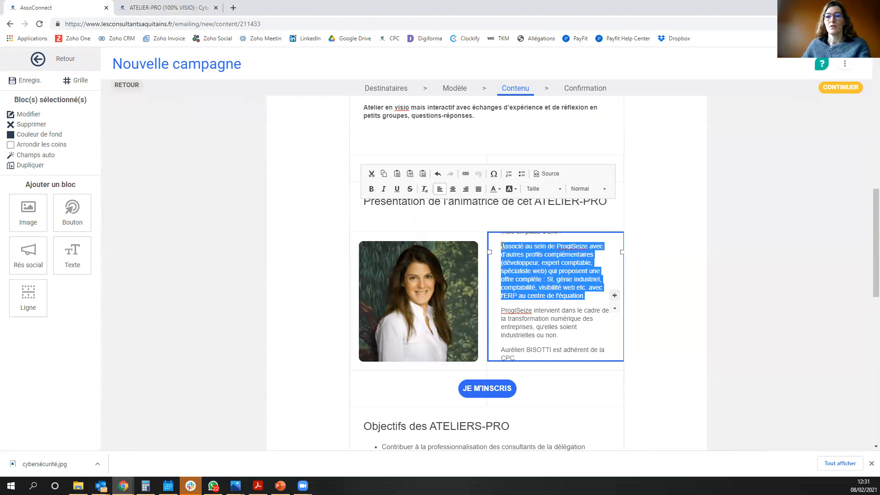
pyautogui.click(546, 272)
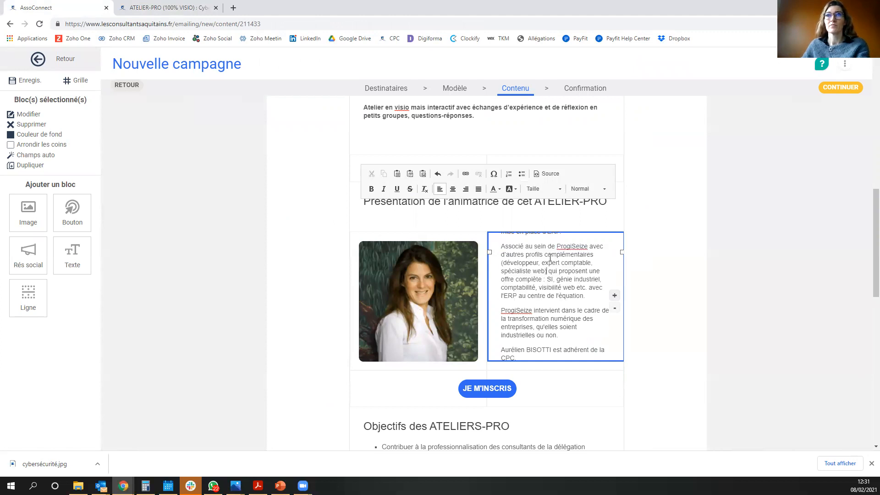
pyautogui.doubleClick(588, 255)
pyautogui.moveTo(589, 246); pyautogui.dragTo(586, 296)
pyautogui.press('BackSpace')
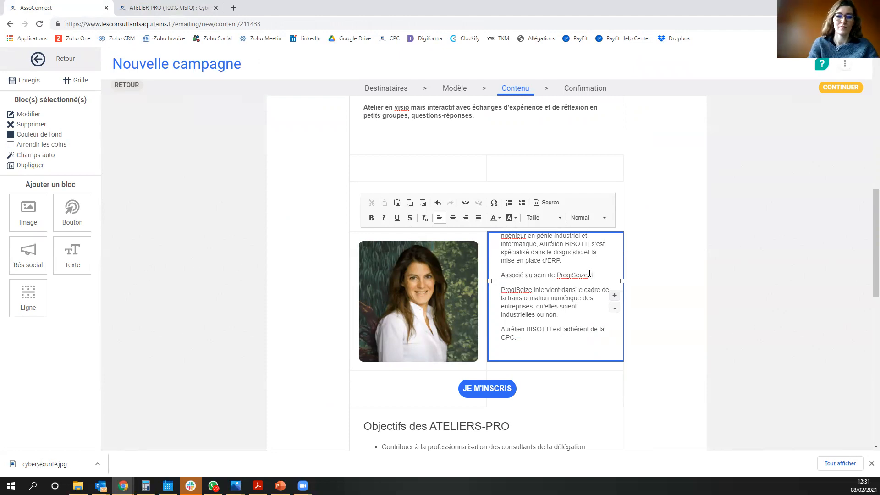
pyautogui.press('Delete')
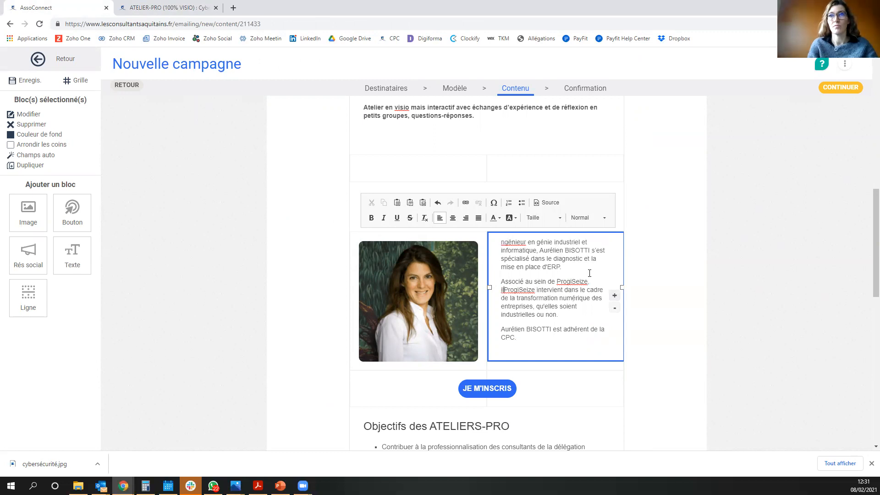
pyautogui.press('Delete')
pyautogui.press('Delete')
pyautogui.press('Delete')
pyautogui.press('Delete')
pyautogui.press('Delete')
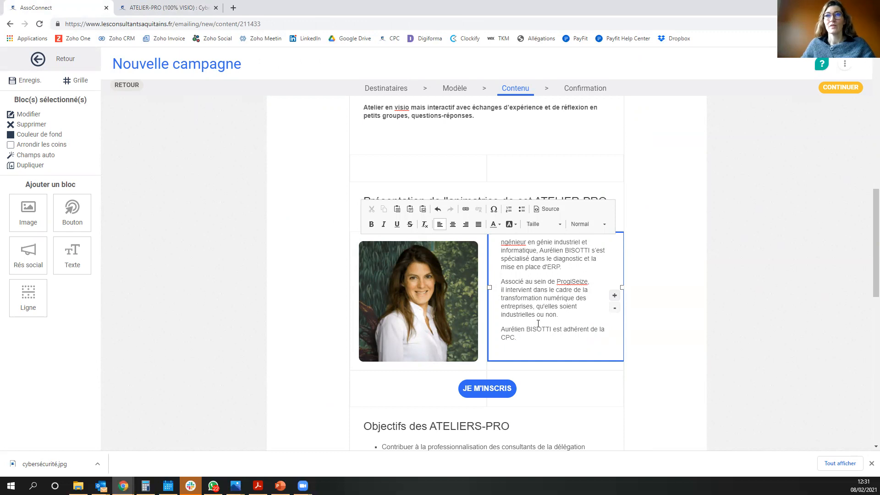
# Step: Add the missing initial "I" to "Ingénieur" and delete the biography's closing sentence about CPC membership
pyautogui.click(501, 243)
pyautogui.click(532, 281)
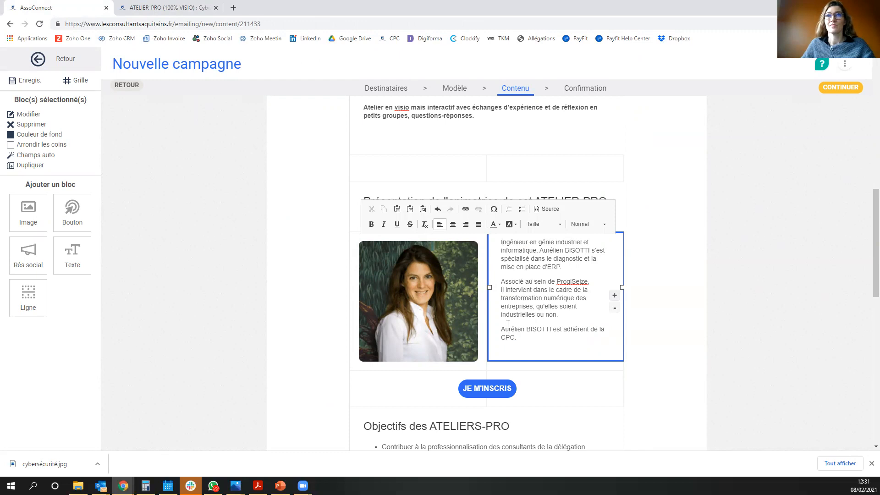
pyautogui.moveTo(501, 327); pyautogui.dragTo(517, 338)
pyautogui.press('BackSpace')
pyautogui.press('BackSpace')
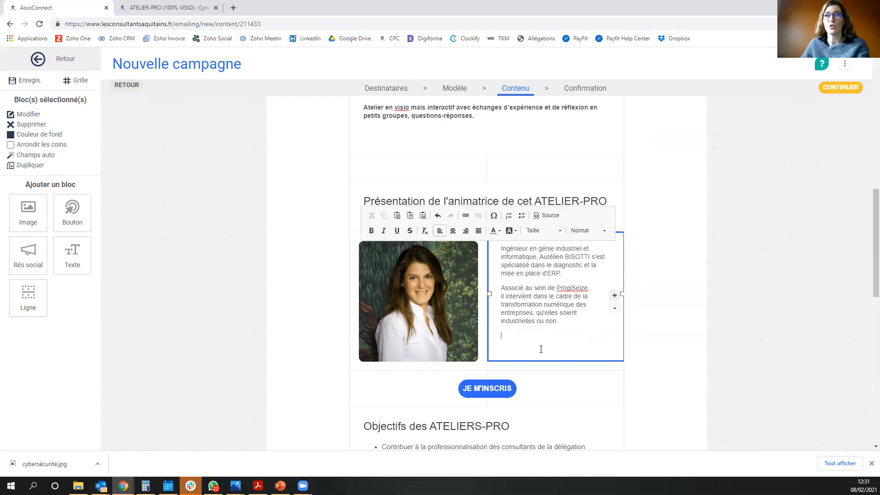
pyautogui.click(422, 311)
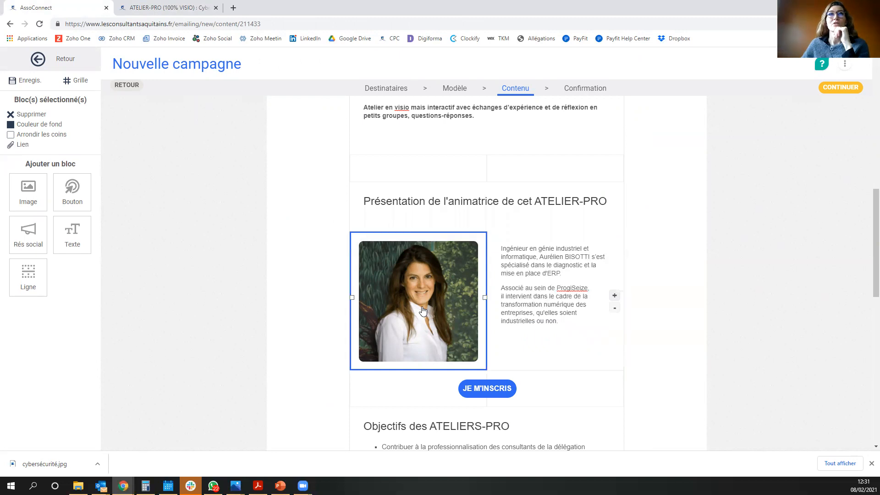
pyautogui.click(423, 311)
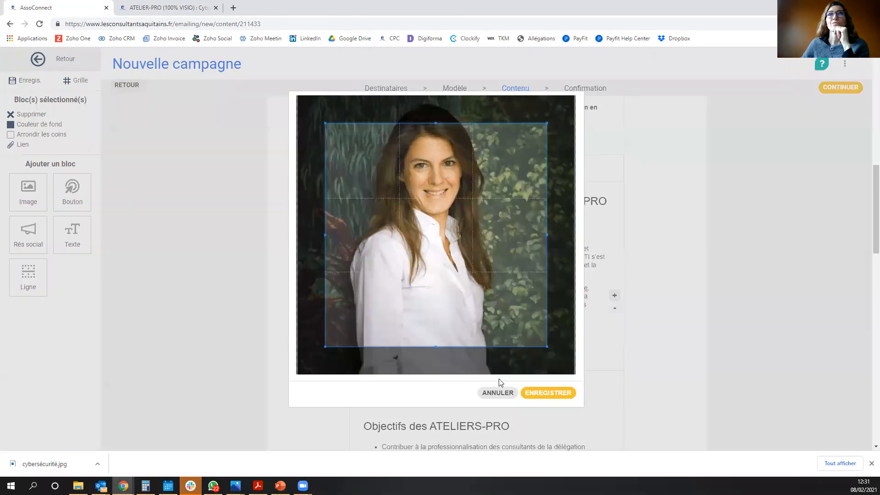
pyautogui.click(500, 393)
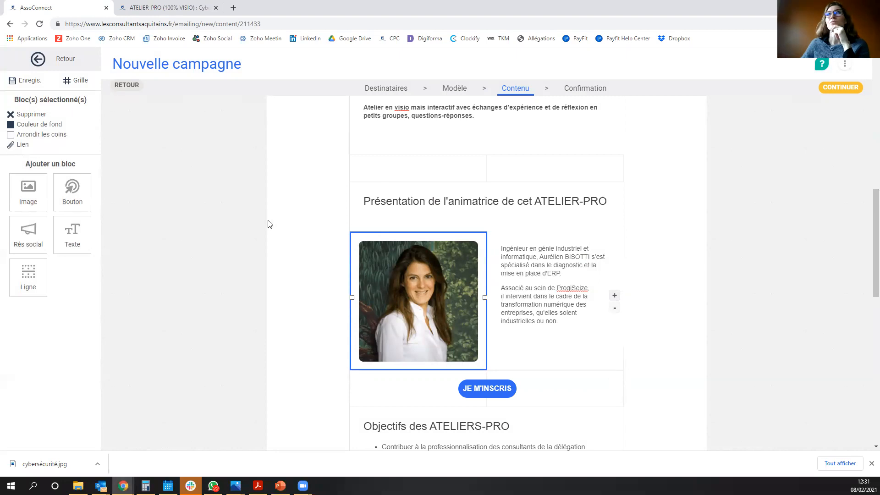
# Step: Delete the previous presenter's photo and add an empty image block in its place beside the biography
pyautogui.click(32, 114)
pyautogui.click(622, 265)
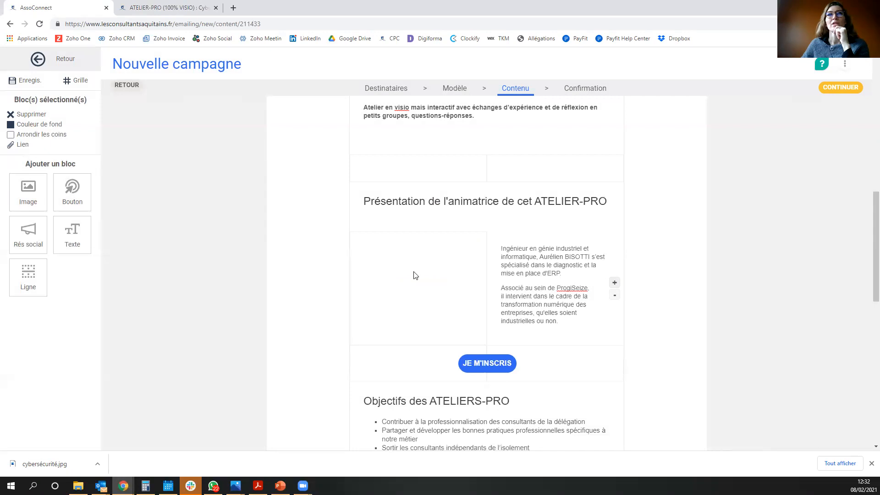
pyautogui.moveTo(40, 133); pyautogui.dragTo(430, 304)
# Step: Capture a roughly square screenshot of the speaker's photo from the event page, framed around the speaker
pyautogui.doubleClick(431, 303)
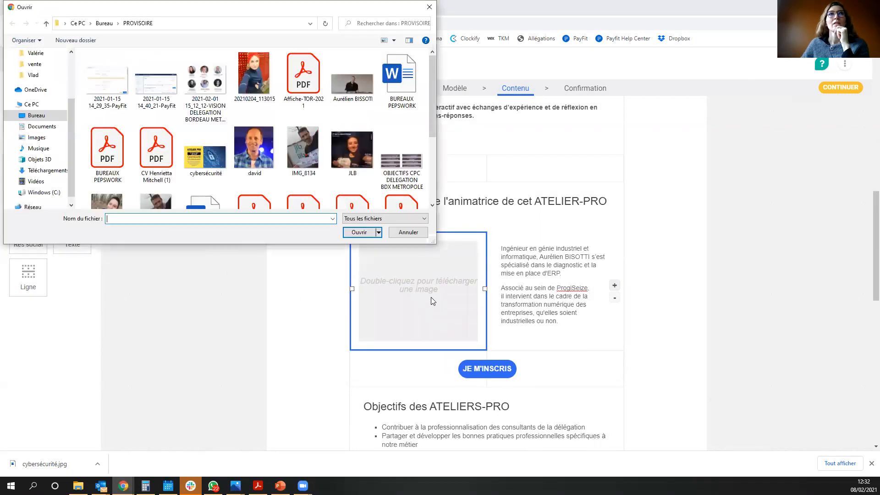
pyautogui.click(408, 233)
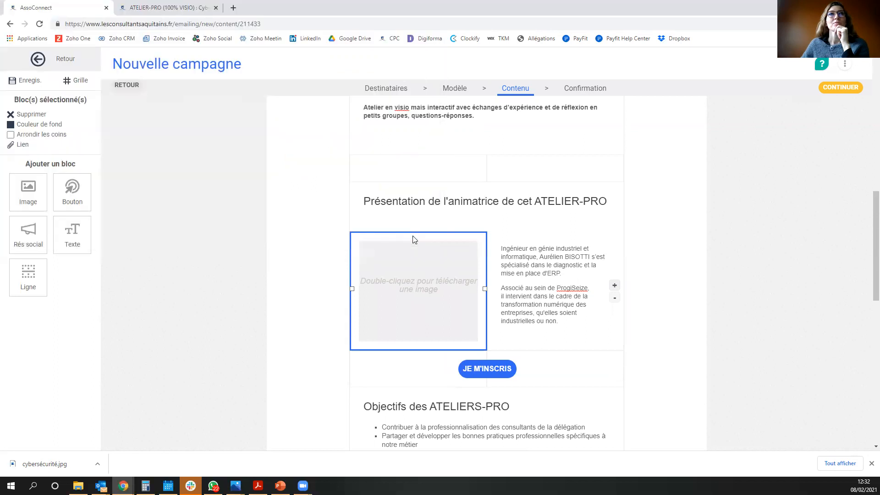
pyautogui.click(166, 7)
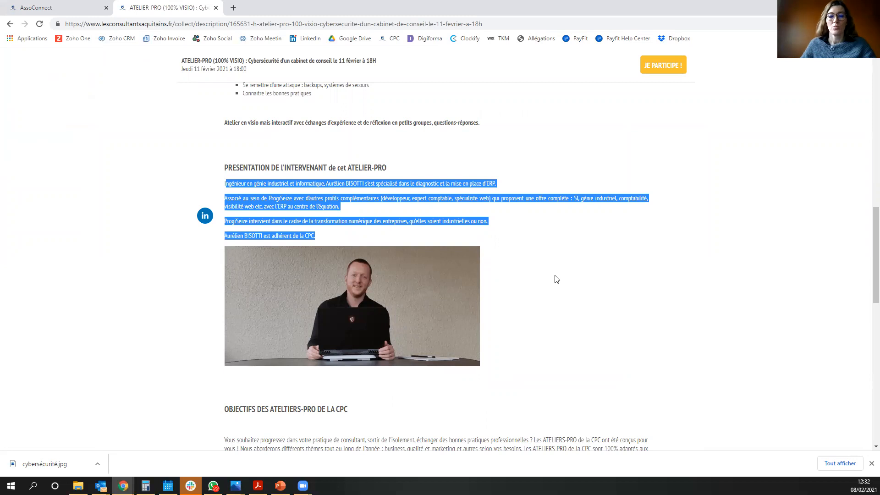
pyautogui.press('Print')
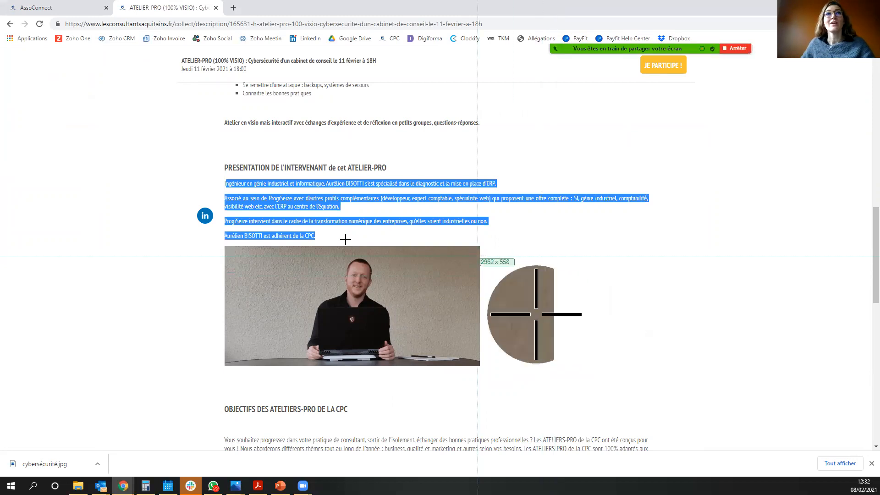
pyautogui.moveTo(296, 243); pyautogui.dragTo(409, 365)
pyautogui.click(418, 336)
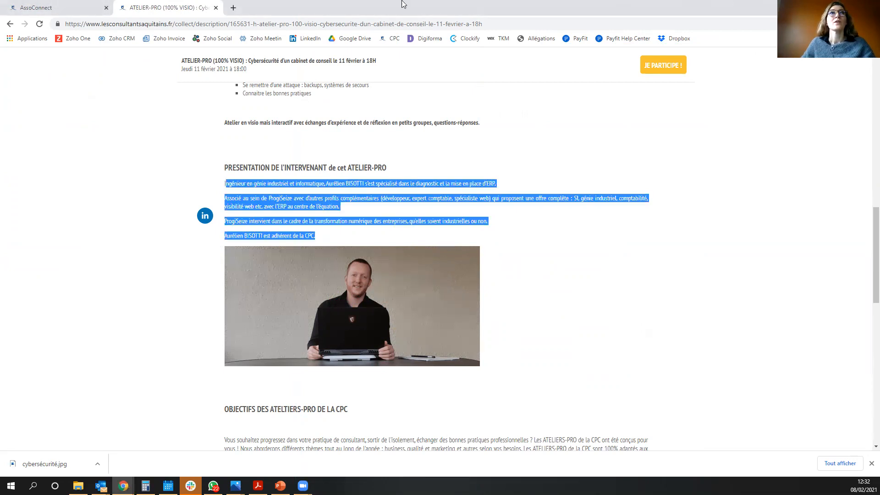
# Step: Load the captured speaker portrait from the PROVISOIRE folder into the email's empty image block
pyautogui.click(59, 7)
pyautogui.doubleClick(422, 293)
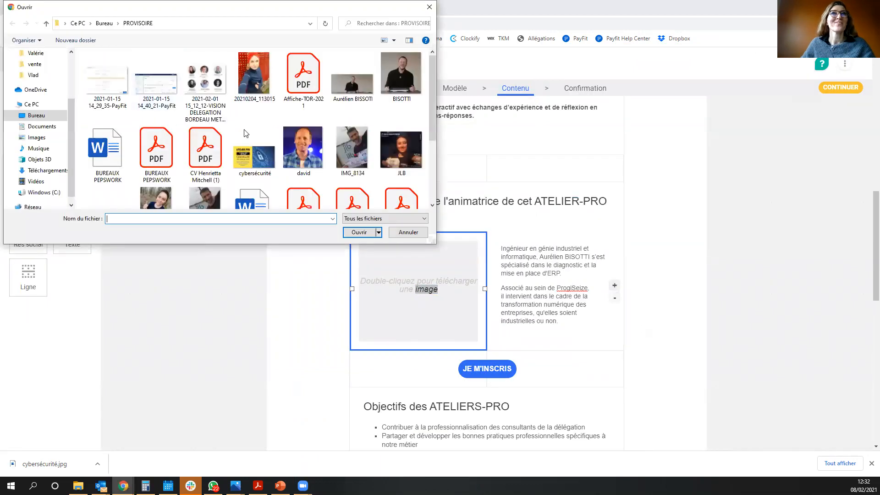
pyautogui.click(402, 75)
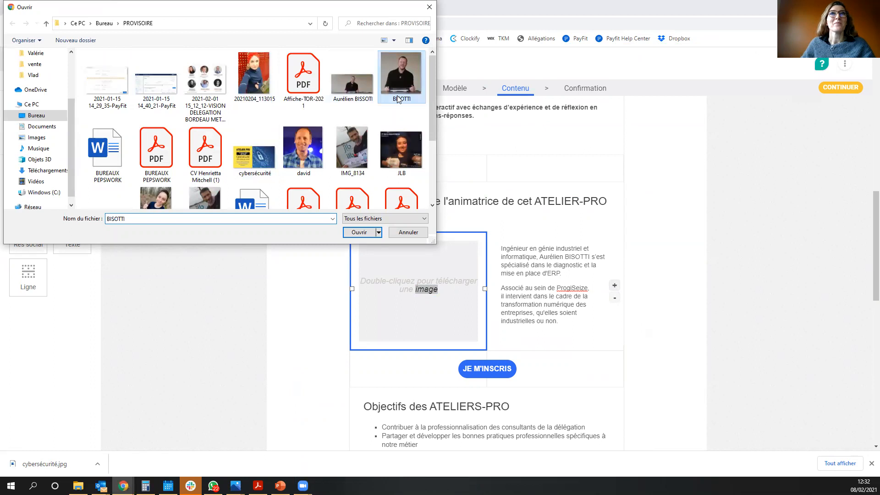
pyautogui.click(359, 232)
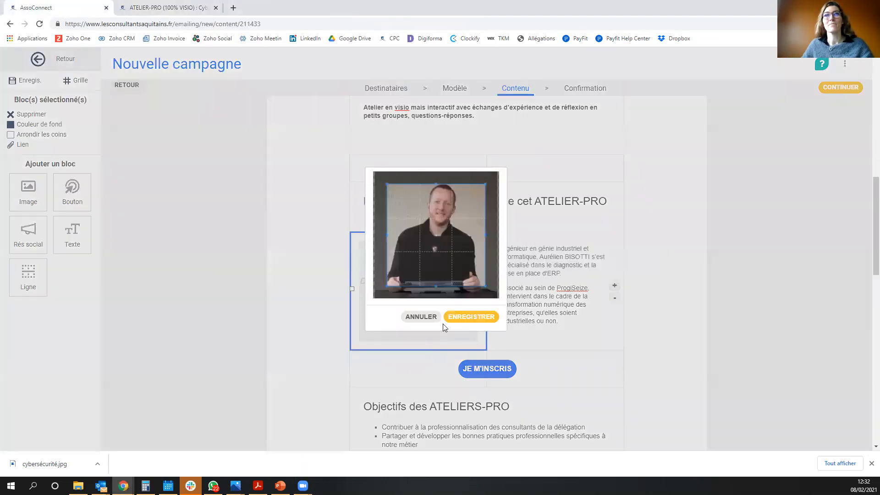
# Step: Enlarge the portrait's crop frame to cover nearly the whole picture, down to its lower edge, and save it
pyautogui.moveTo(463, 264); pyautogui.dragTo(465, 274)
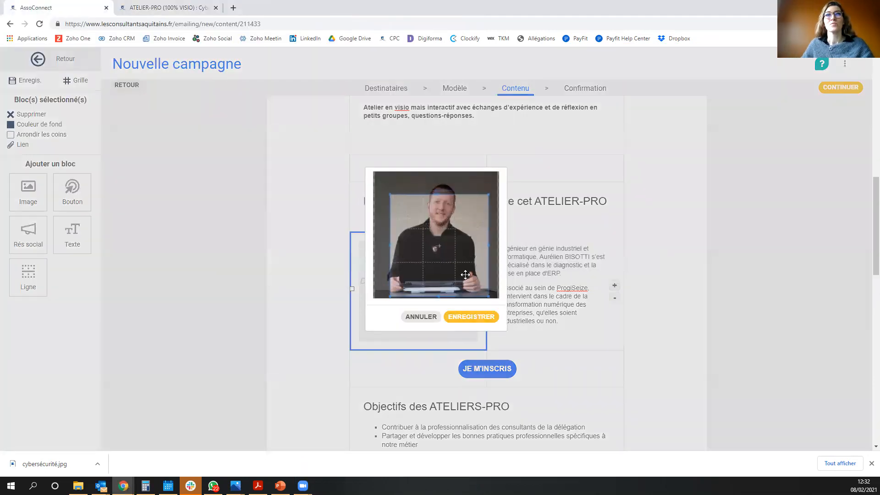
pyautogui.moveTo(389, 194); pyautogui.dragTo(380, 182)
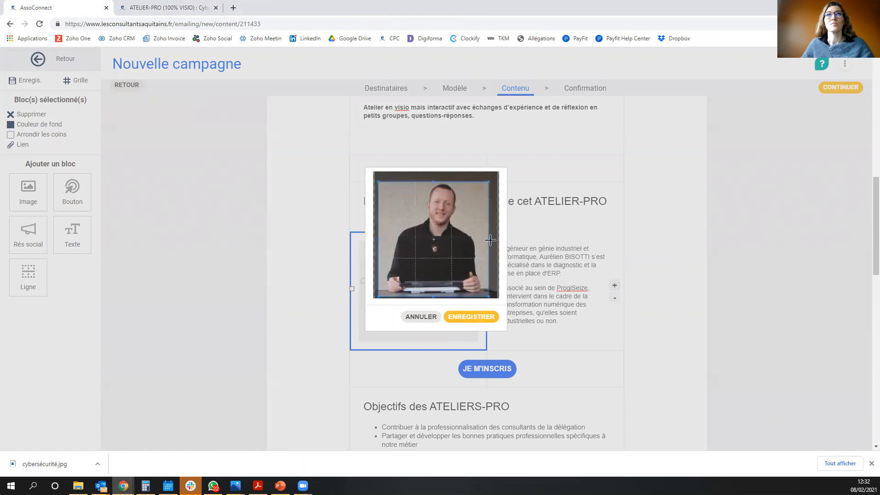
pyautogui.moveTo(490, 241); pyautogui.dragTo(496, 248)
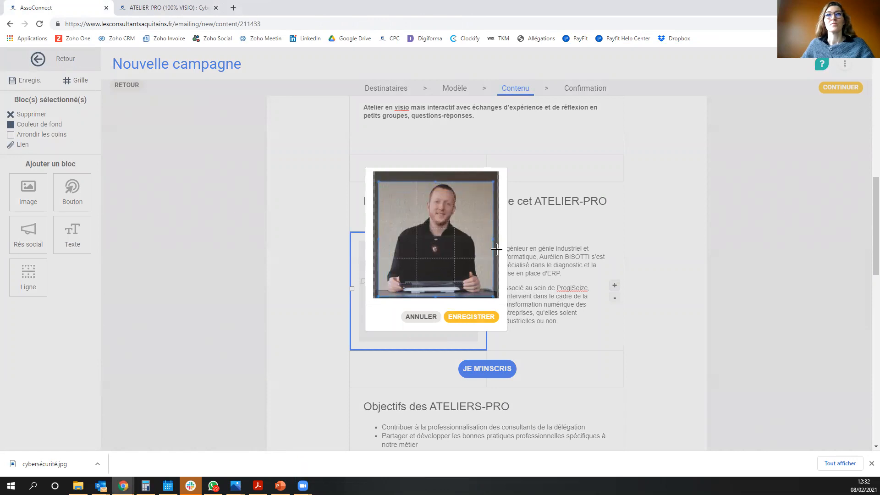
pyautogui.click(472, 316)
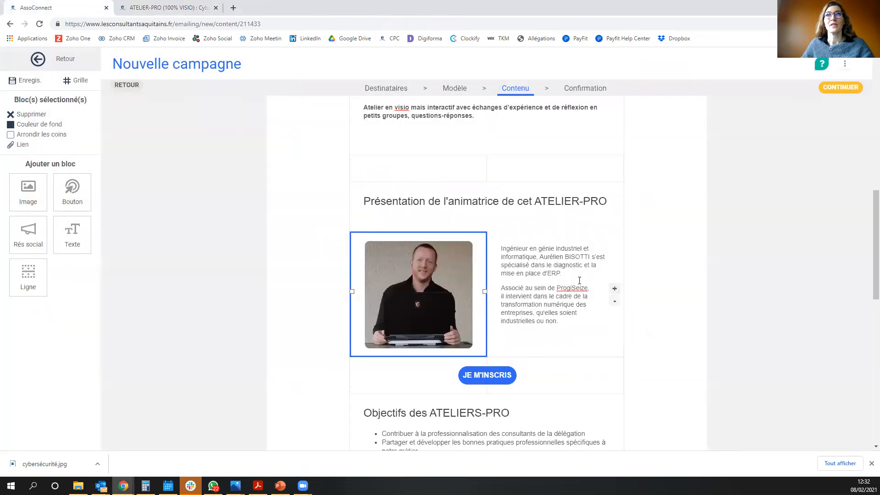
# Step: Replace the link of the "JE M'INSCRIS" button below the speaker presentation with the cybersecurity event page's URL
pyautogui.click(511, 285)
pyautogui.click(477, 378)
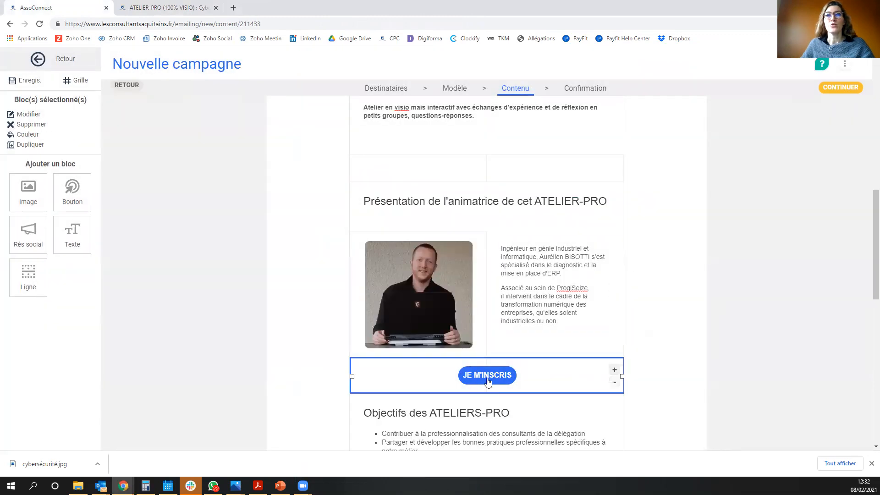
pyautogui.doubleClick(487, 376)
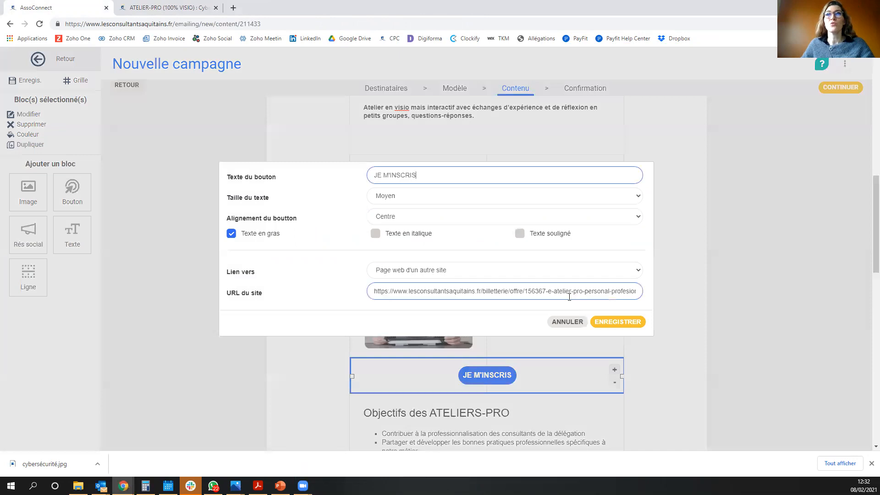
pyautogui.click(156, 8)
pyautogui.click(139, 24)
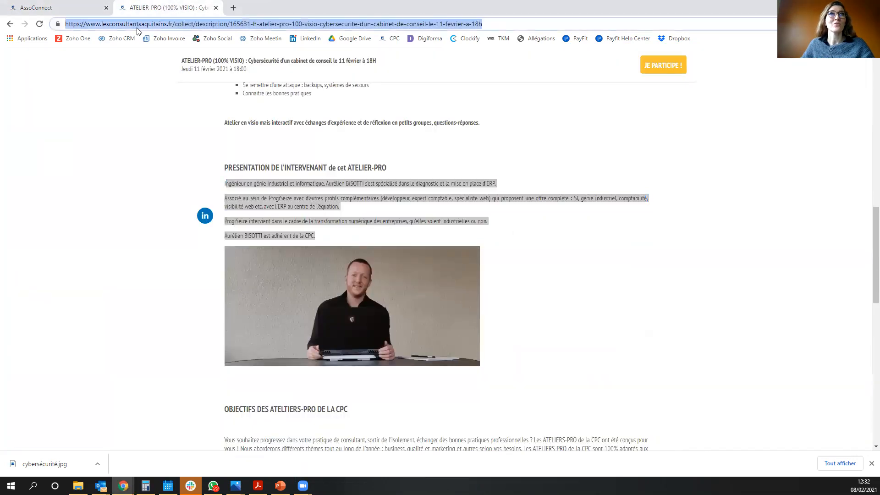
pyautogui.click(69, 7)
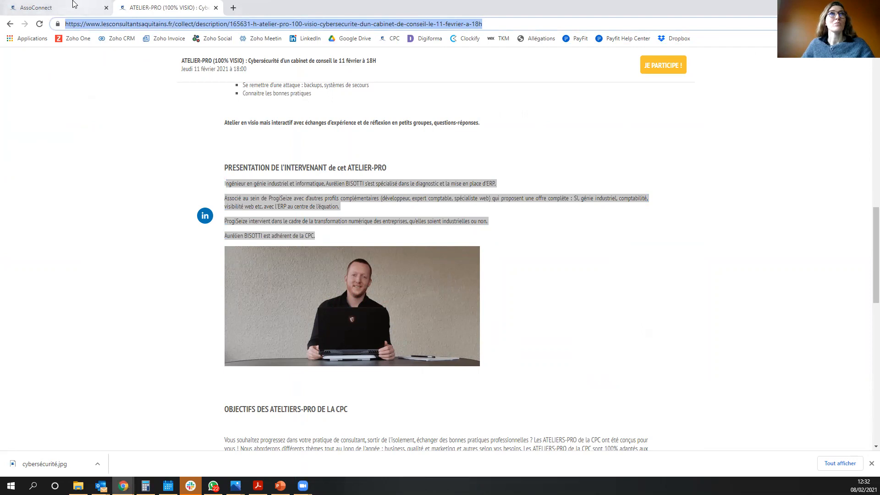
pyautogui.click(380, 292)
pyautogui.moveTo(375, 292); pyautogui.dragTo(652, 302)
pyautogui.hotkey('ctrl', 'v')
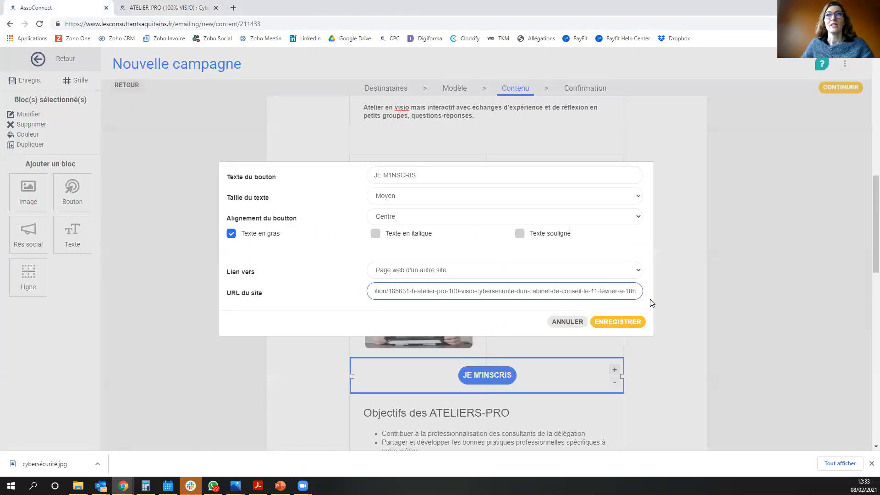
pyautogui.click(637, 322)
# Step: Delete the sub-bullet with the PEPSWORK venue address under "Lieu" in the "Informations pratiques" block
pyautogui.scroll(-2, 631, 334)
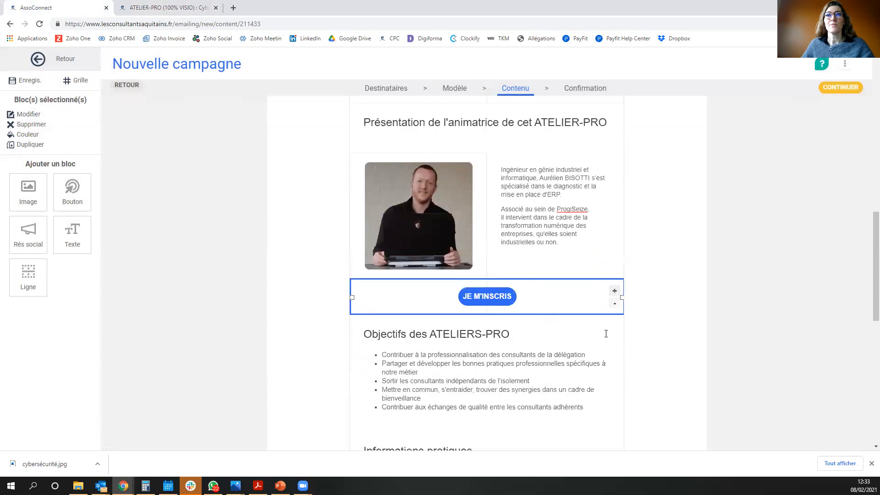
pyautogui.scroll(-3, 593, 332)
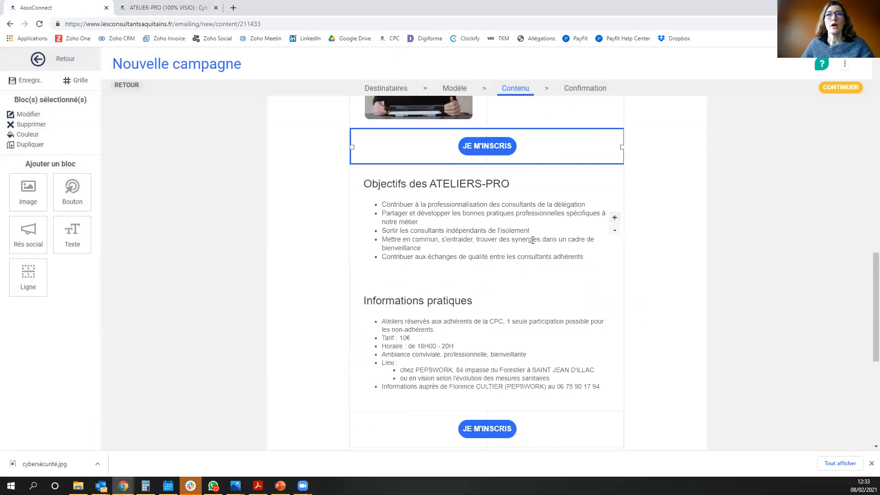
pyautogui.scroll(-1, 534, 257)
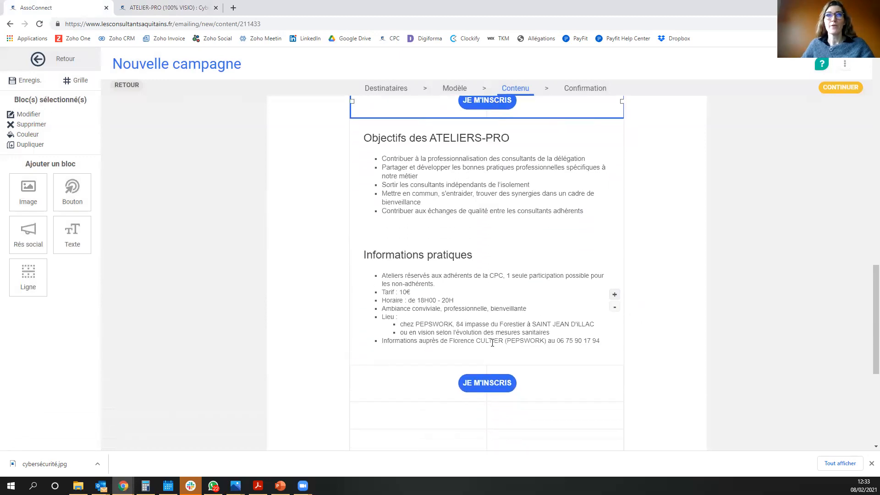
pyautogui.click(402, 321)
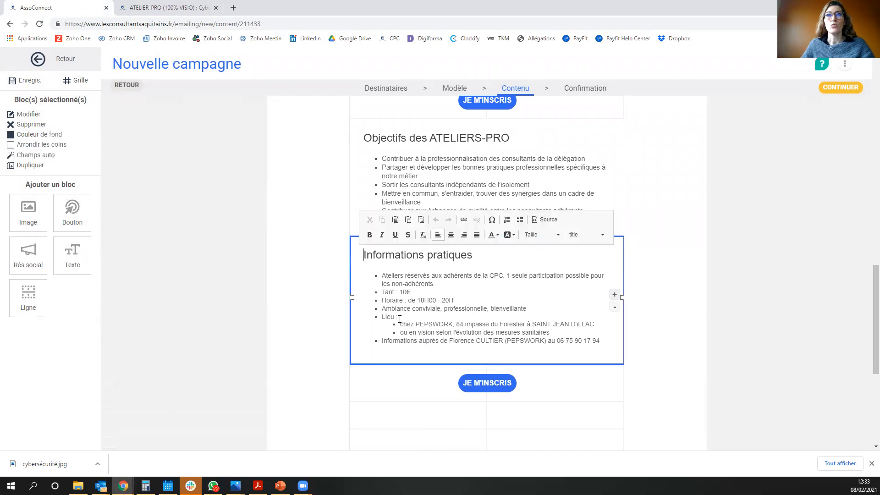
pyautogui.moveTo(399, 324); pyautogui.dragTo(600, 325)
pyautogui.press('BackSpace')
pyautogui.press('BackSpace')
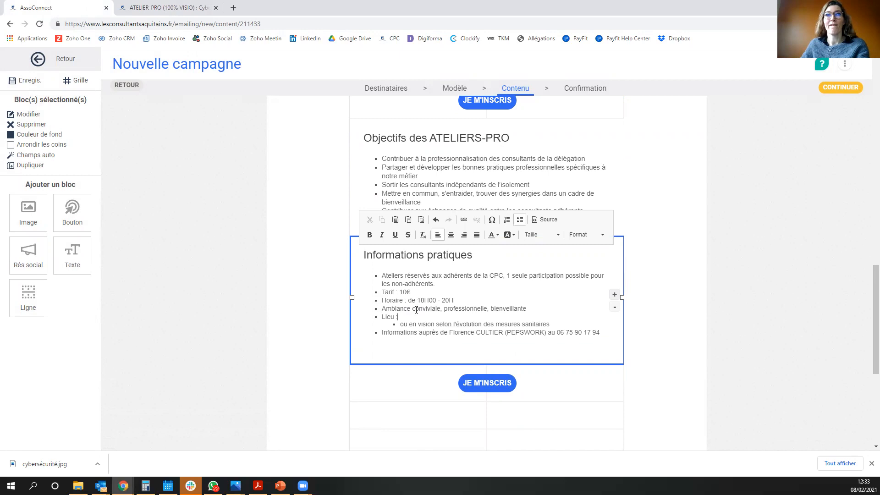
# Step: Merge the remaining sub-bullet into its parent line as "Lieu : en visio selon l'évolution des mesures sanitaires"
pyautogui.click(408, 326)
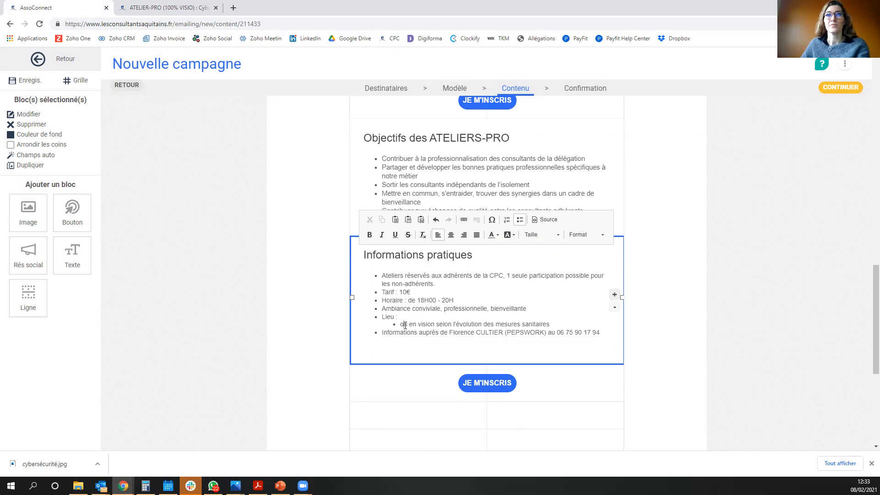
pyautogui.press('BackSpace')
pyautogui.press('BackSpace')
pyautogui.press('BackSpace')
pyautogui.press('BackSpace')
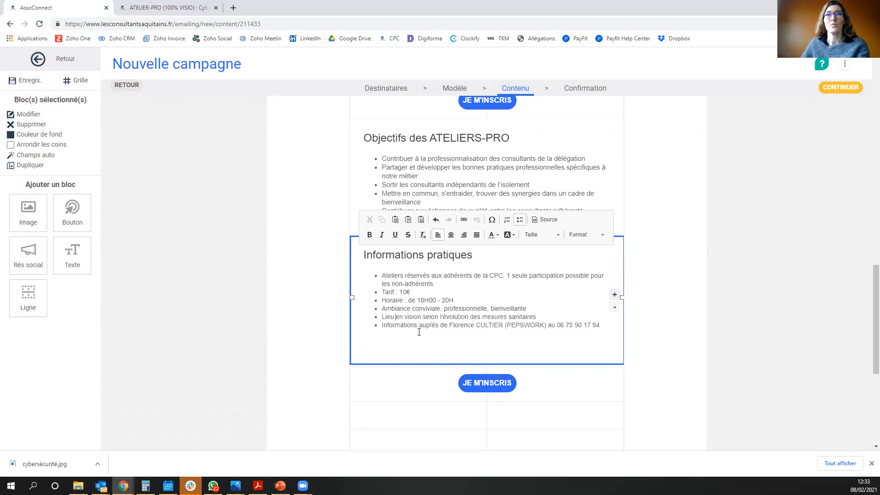
pyautogui.write(':')
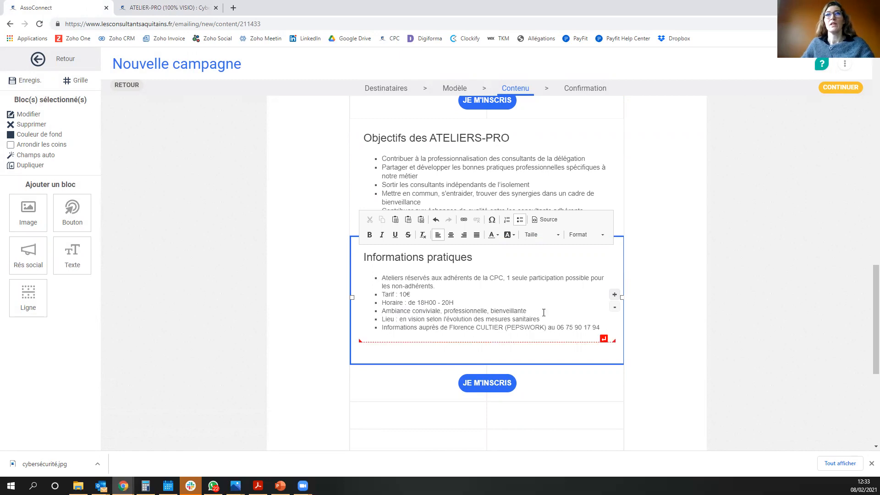
pyautogui.click(553, 316)
pyautogui.click(424, 317)
pyautogui.press('BackSpace')
# Step: End the "Lieu" sentence with a period and append "Lien de connexion fourni après inscription"
pyautogui.click(542, 317)
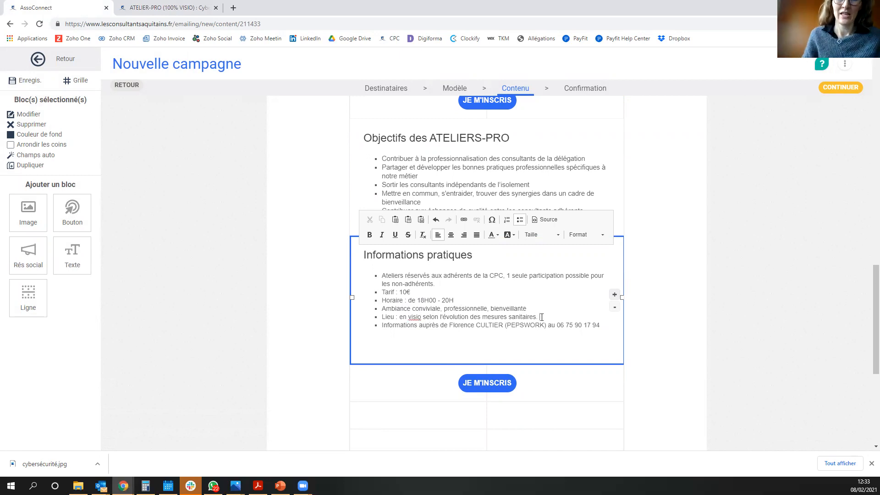
pyautogui.write('. En fourni')
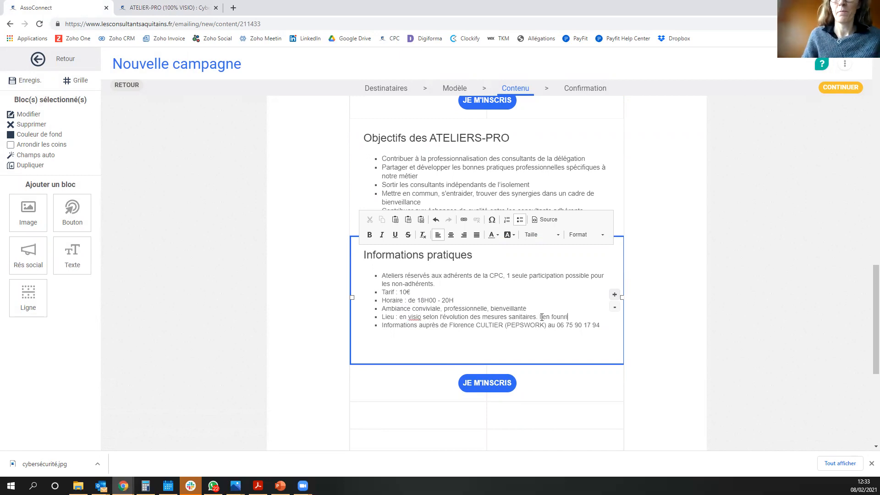
pyautogui.press('BackSpace')
pyautogui.press('BackSpace')
pyautogui.press('BackSpace')
pyautogui.write('de conne')
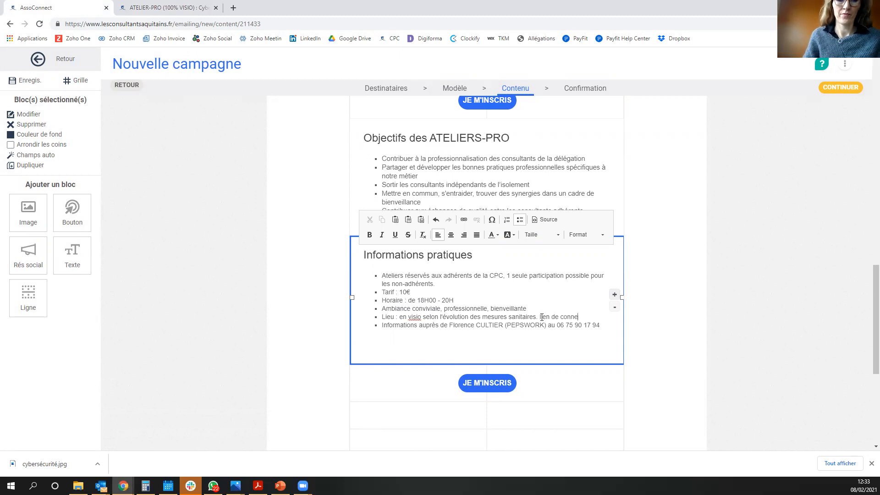
pyautogui.write('xion fourni après inscription')
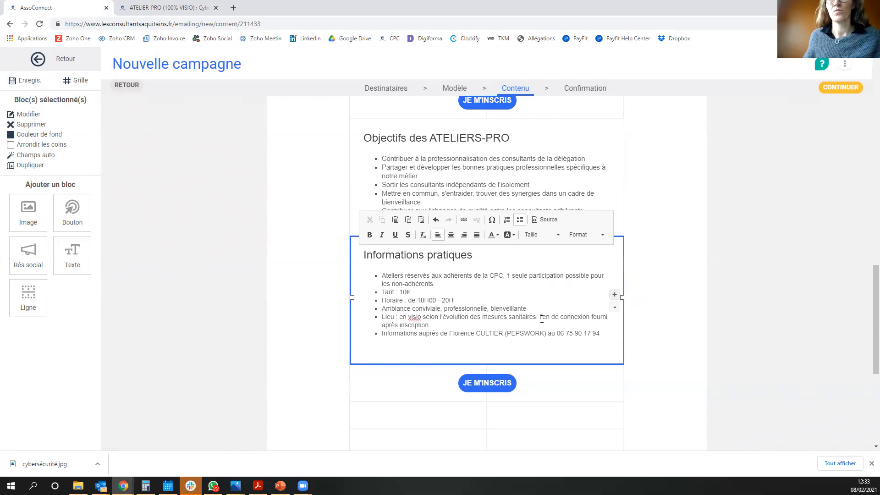
pyautogui.press('BackSpace')
pyautogui.write('L')
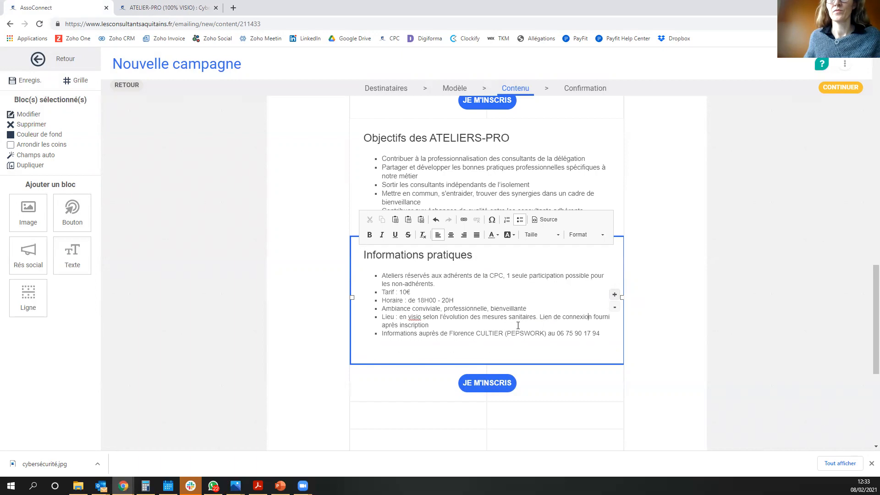
# Step: Expand the appended connection sentence to "Lien de connexion du live ou du replay fourni après inscription"
pyautogui.write(' ou de visopn')
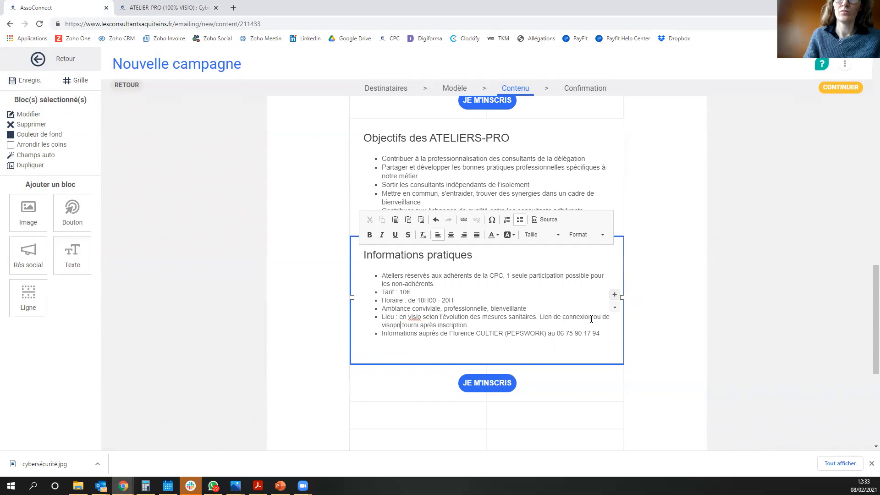
pyautogui.press('BackSpace')
pyautogui.press('BackSpace')
pyautogui.press('BackSpace')
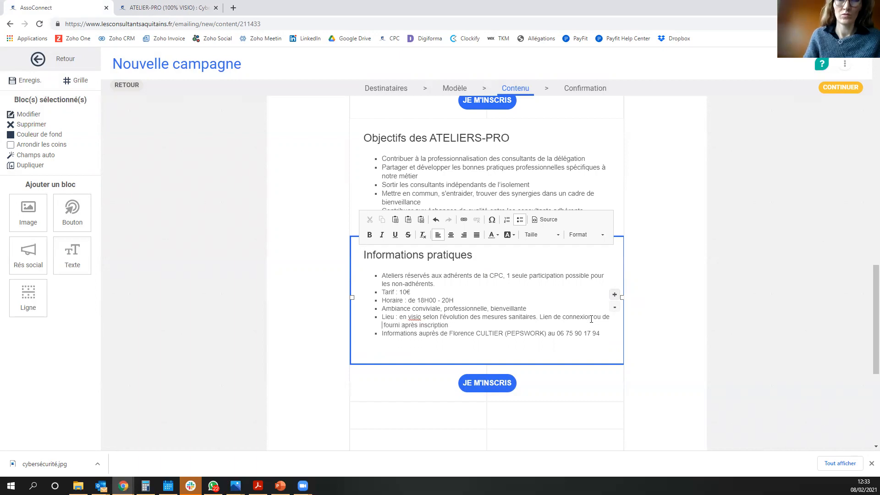
pyautogui.write('u')
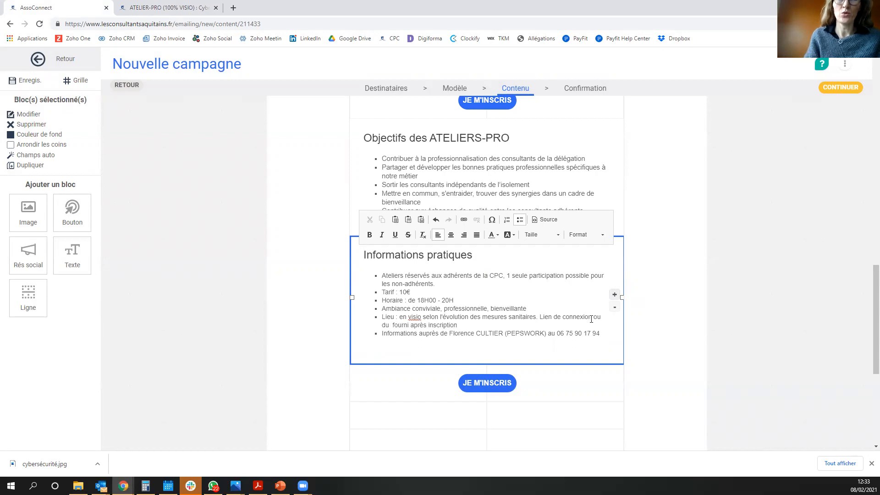
pyautogui.write(' replay')
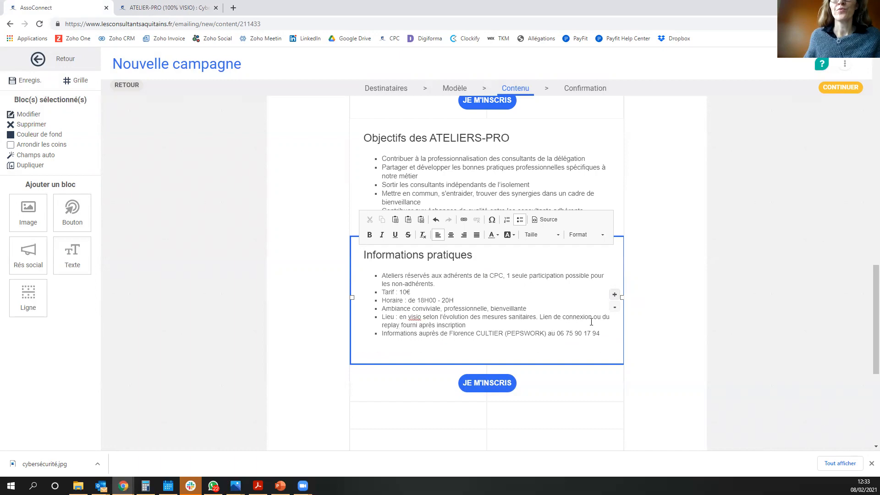
pyautogui.click(592, 317)
pyautogui.write('du live')
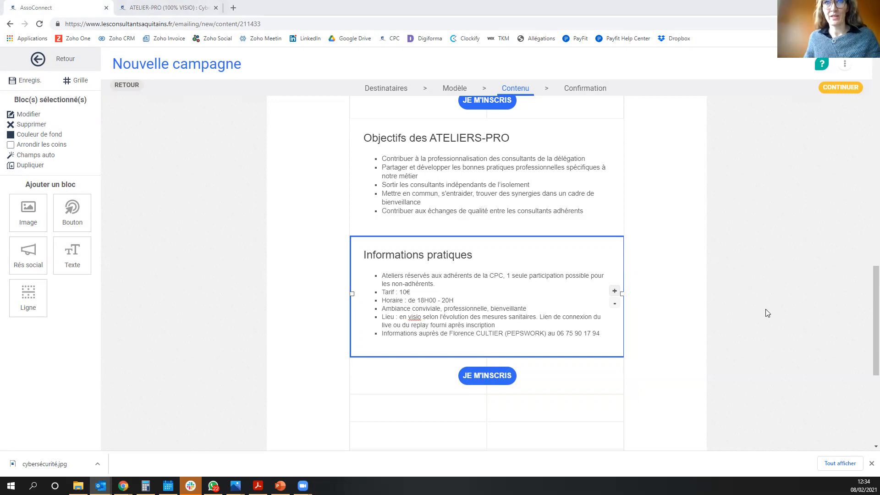
# Step: Replace the contact's surname in the last bullet of "Informations pratiques" and remove the "(PEPSWORK)" mention after it
pyautogui.click(477, 334)
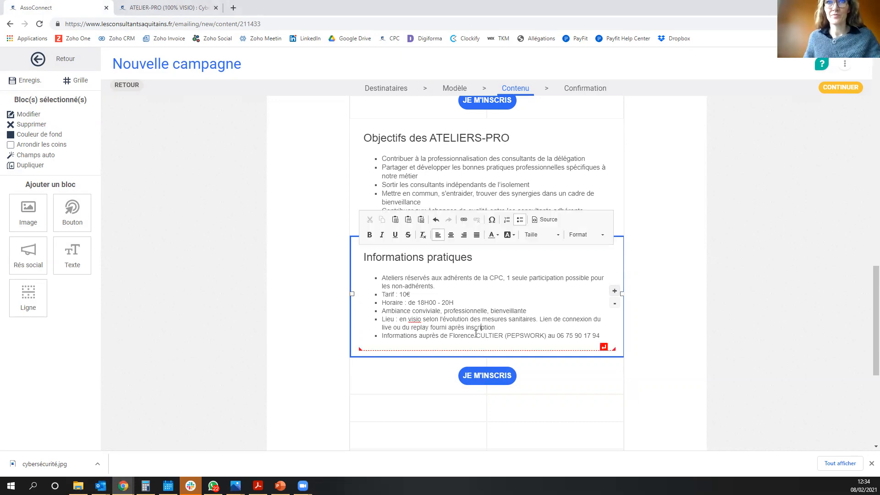
pyautogui.moveTo(477, 336); pyautogui.dragTo(503, 336)
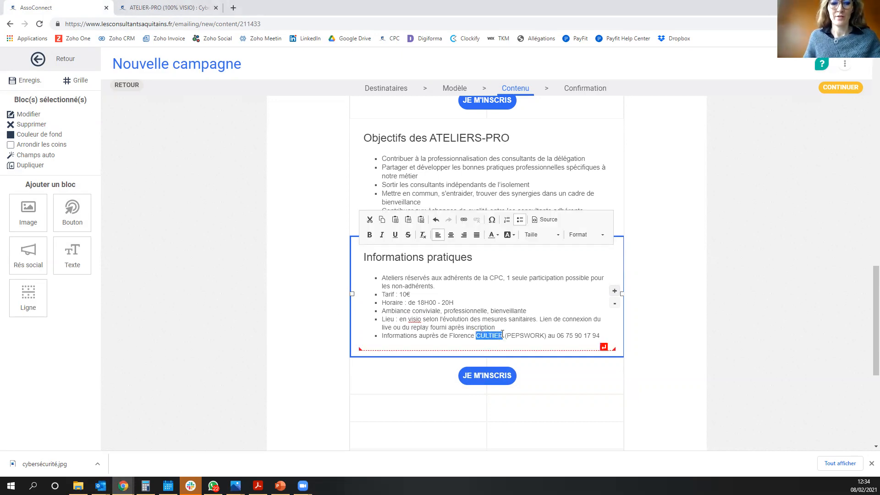
pyautogui.write('SCHUMA')
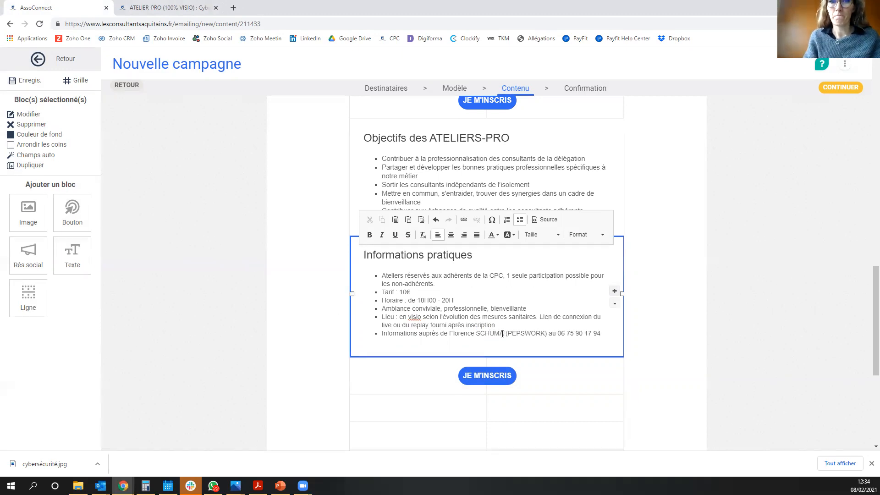
pyautogui.write('CHER')
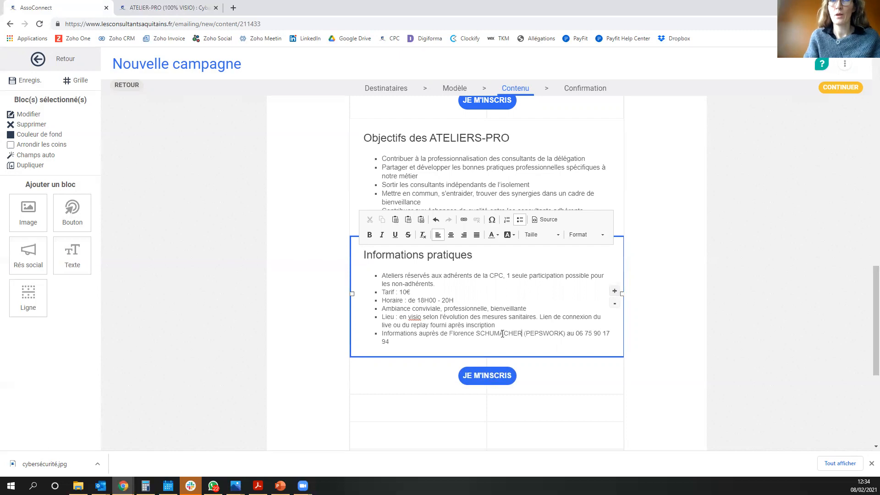
pyautogui.moveTo(526, 333); pyautogui.dragTo(569, 331)
pyautogui.press('BackSpace')
pyautogui.press('BackSpace')
pyautogui.press('BackSpace')
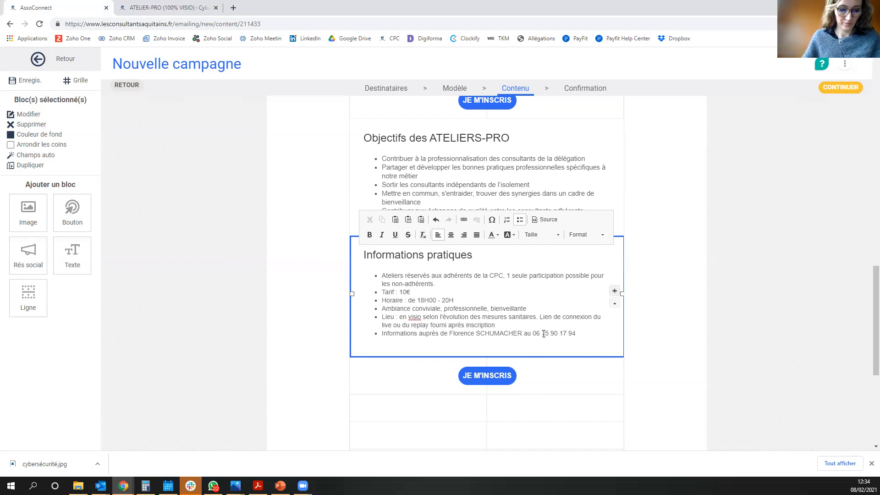
# Step: Replace the phone number at the end of the contact bullet with the new contact's phone number
pyautogui.press('BackSpace')
pyautogui.write('49')
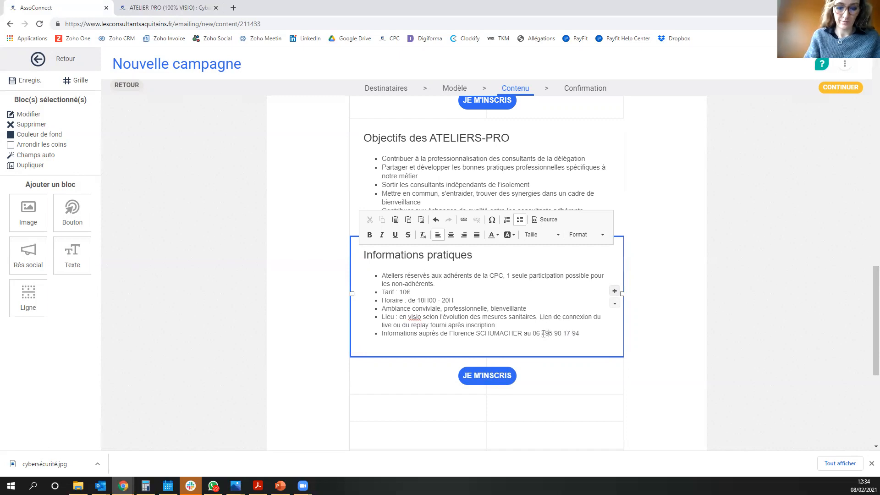
pyautogui.write(' 20 82 8')
pyautogui.press('Right')
pyautogui.press('Delete')
pyautogui.press('Delete')
pyautogui.press('Delete')
pyautogui.press('Delete')
pyautogui.press('Delete')
pyautogui.press('Delete')
pyautogui.press('Delete')
pyautogui.press('Delete')
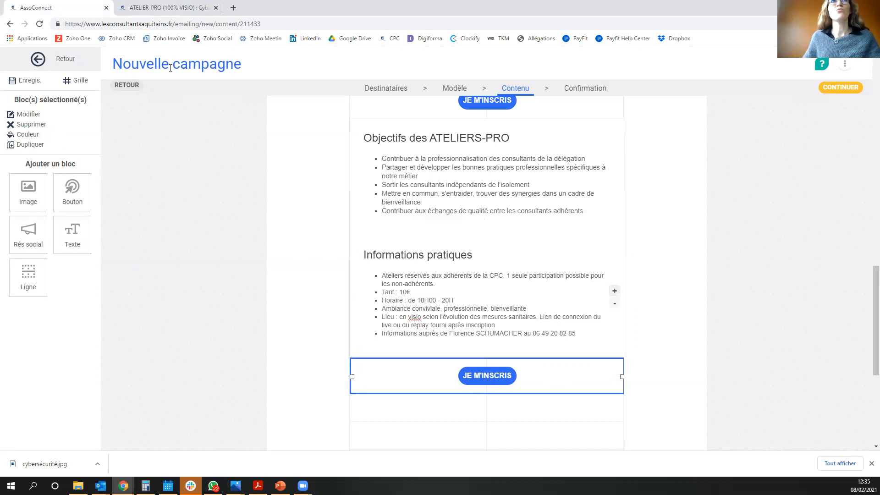
# Step: Replace the URL of the "JE M'INSCRIS" button below "Informations pratiques" with the cybersecurity workshop page's address and save the button
pyautogui.click(169, 8)
pyautogui.moveTo(483, 24); pyautogui.dragTo(65, 23)
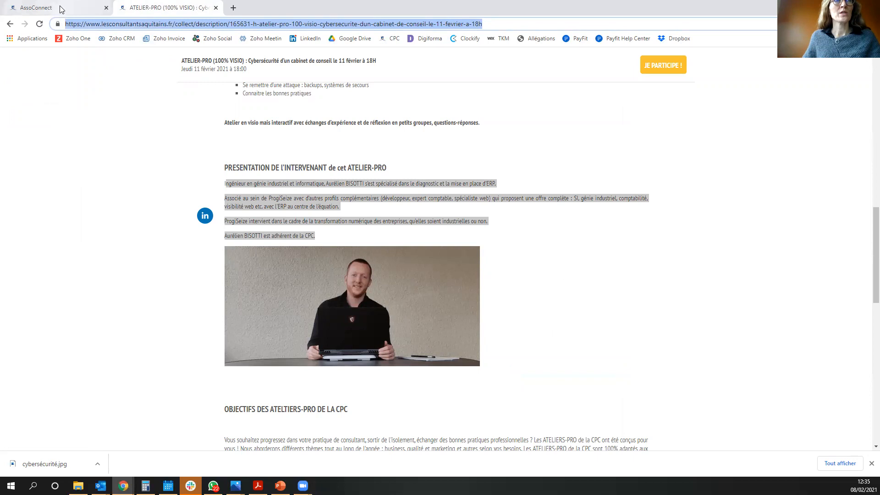
pyautogui.click(61, 8)
pyautogui.click(470, 375)
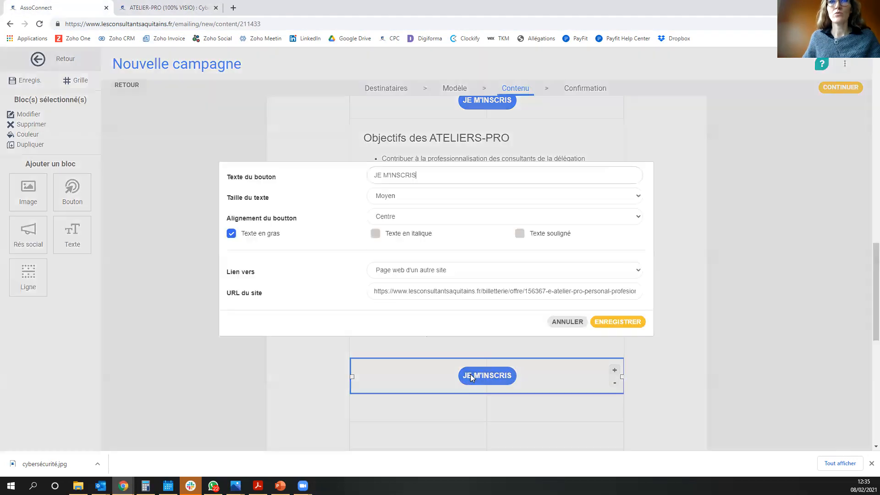
pyautogui.click(640, 291)
pyautogui.moveTo(374, 289); pyautogui.dragTo(683, 292)
pyautogui.hotkey('ctrl', 'v')
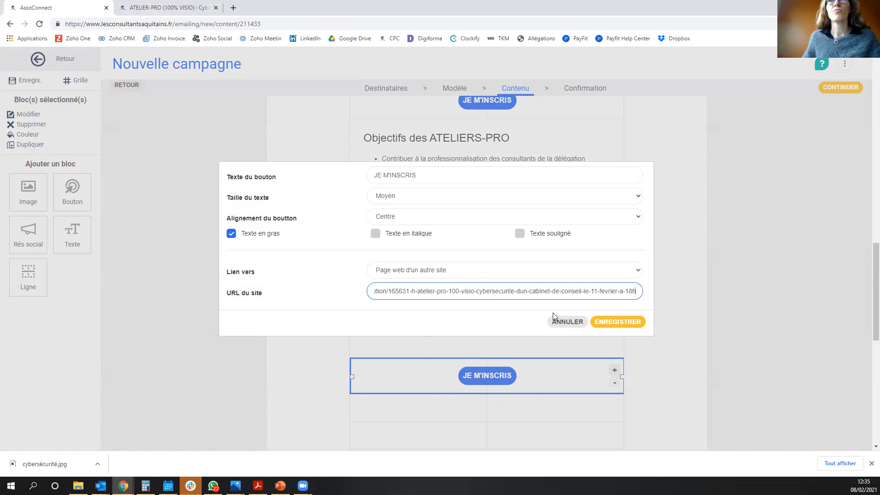
pyautogui.click(612, 327)
# Step: Look over the campaign content from the end back up to the invitation heading, and continue
pyautogui.scroll(-3, 541, 350)
pyautogui.scroll(-2, 537, 347)
pyautogui.scroll(7, 519, 342)
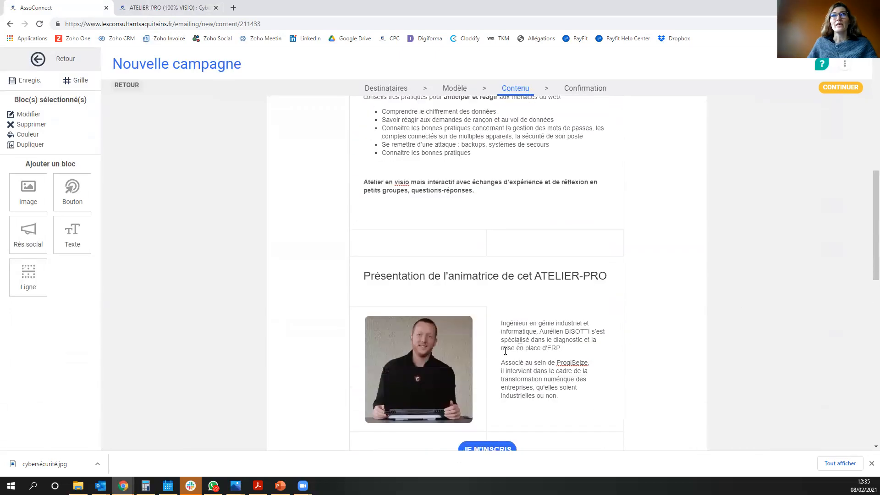
pyautogui.scroll(10, 504, 351)
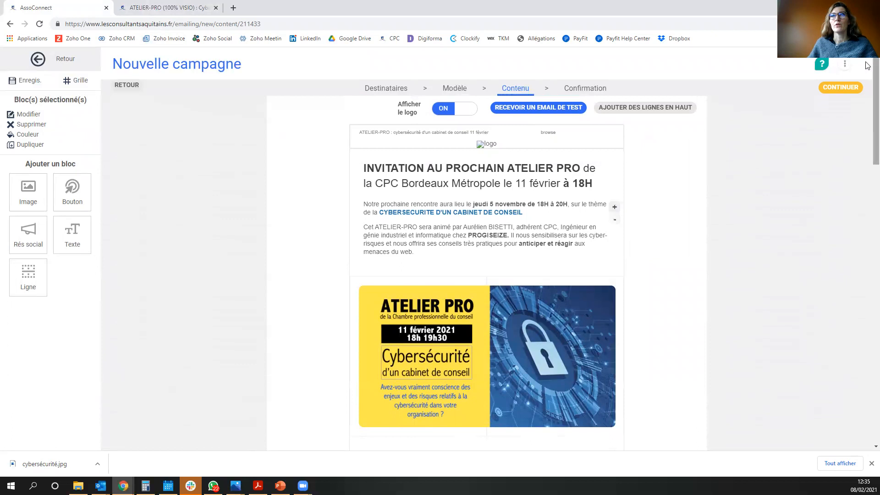
pyautogui.click(846, 87)
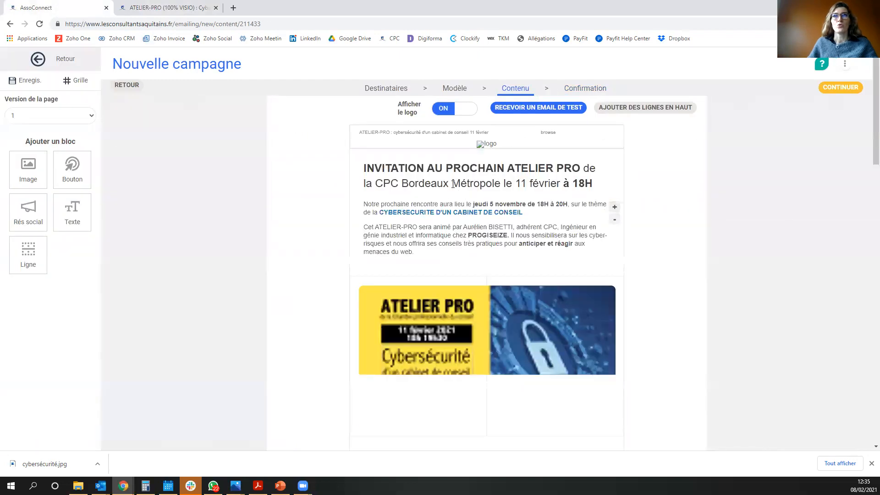
# Step: Make the rest of the invitation heading bold, from "de la CPC Bordeaux Métropole" to "à 18H"
pyautogui.click(567, 172)
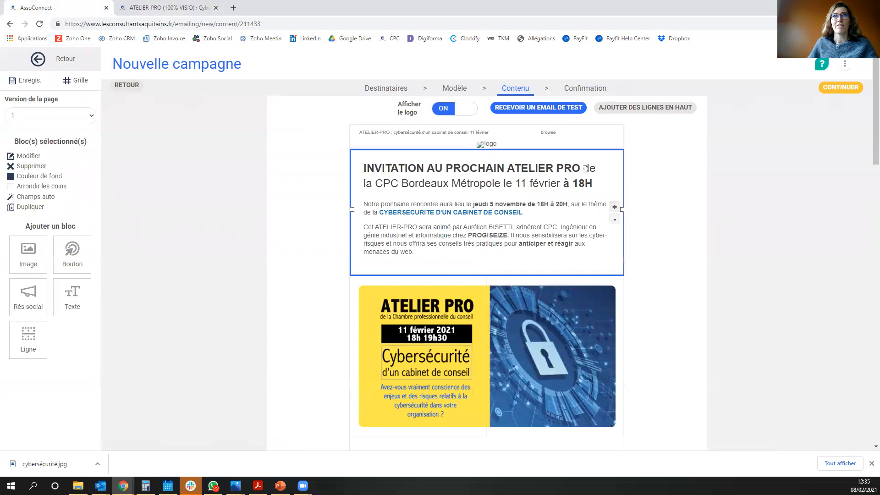
pyautogui.click(585, 169)
pyautogui.moveTo(584, 169); pyautogui.dragTo(593, 184)
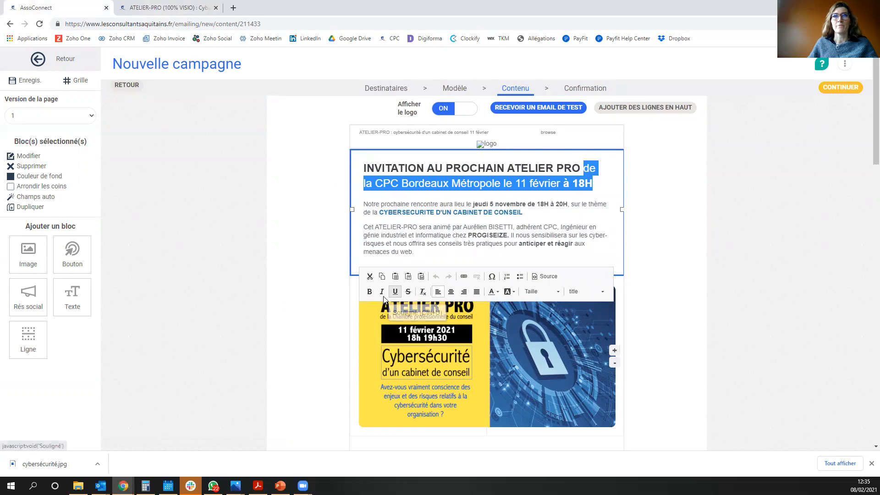
pyautogui.click(370, 292)
pyautogui.tripleClick(494, 186)
pyautogui.click(500, 185)
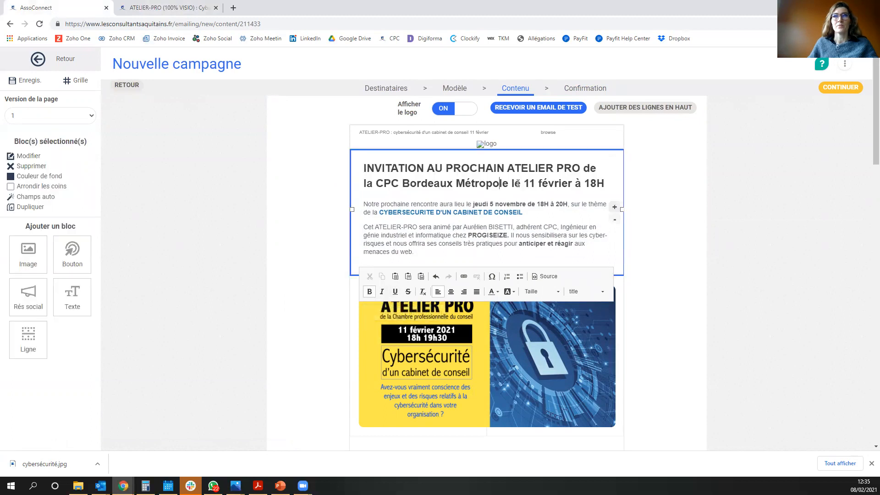
pyautogui.moveTo(523, 183); pyautogui.dragTo(605, 183)
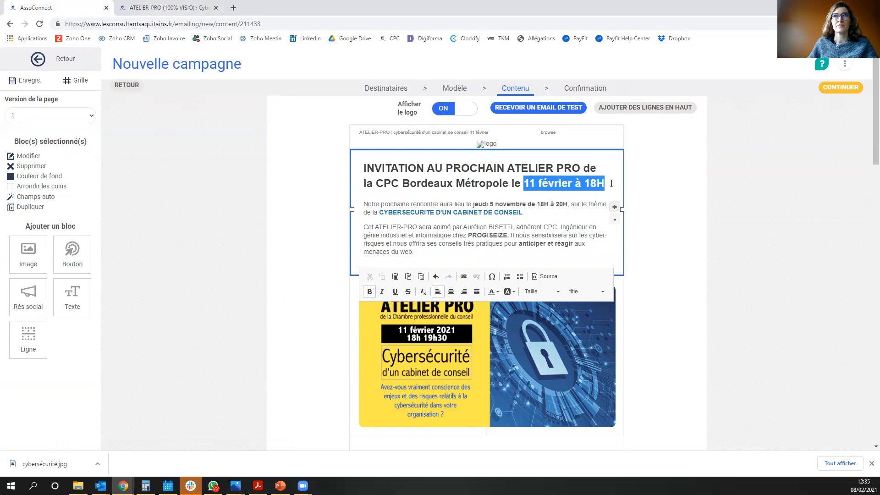
# Step: Move the theme "CYBERSECURITE D'UN CABINET DE CONSEIL" onto its own line and put "la" in front of it
pyautogui.click(462, 211)
pyautogui.moveTo(499, 213); pyautogui.dragTo(378, 213)
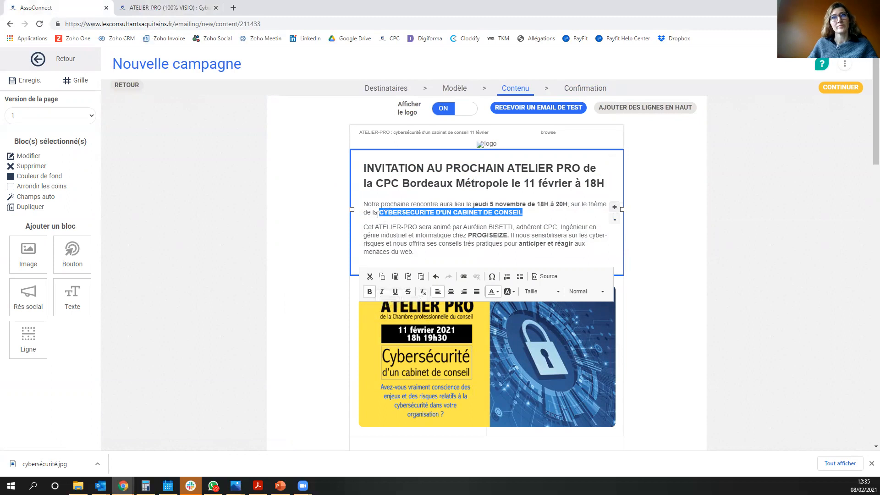
pyautogui.click(432, 210)
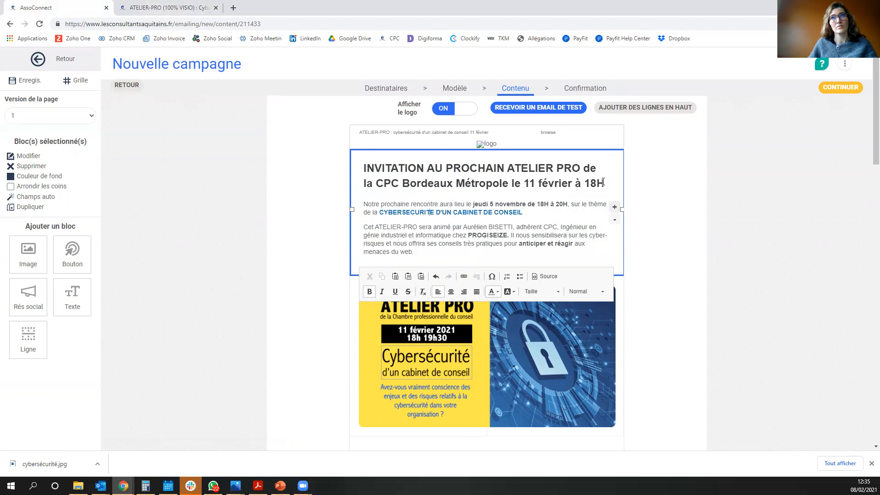
pyautogui.moveTo(531, 210); pyautogui.dragTo(380, 212)
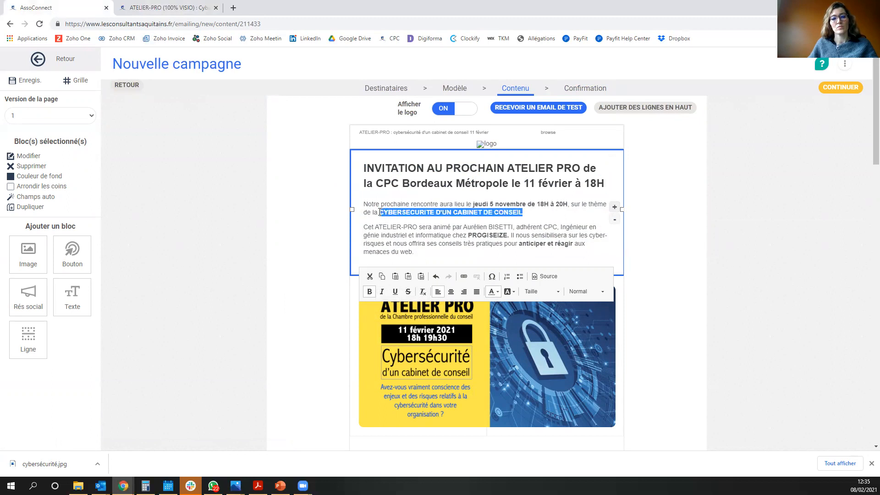
pyautogui.click(535, 207)
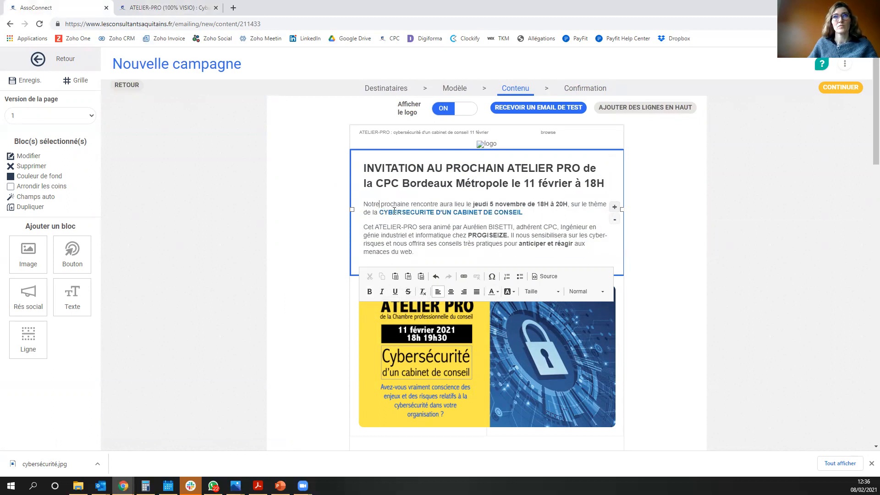
pyautogui.doubleClick(375, 213)
pyautogui.click(375, 213)
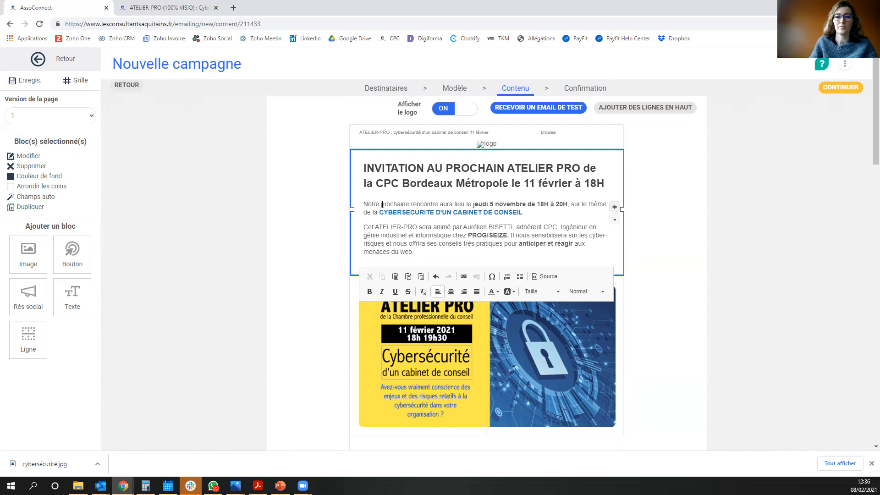
pyautogui.press('Return')
pyautogui.write('la')
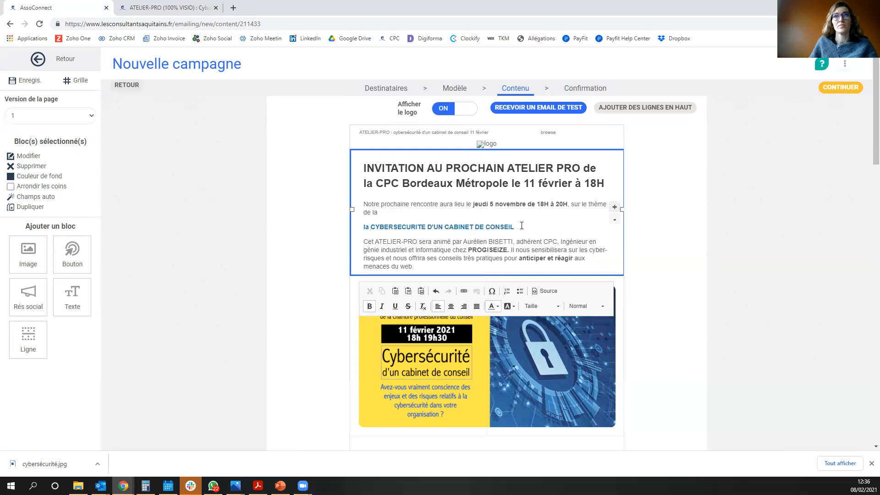
# Step: Center the line "la CYBERSECURITE D'UN CABINET DE CONSEIL" and set its font size to 18
pyautogui.moveTo(522, 225); pyautogui.dragTo(358, 227)
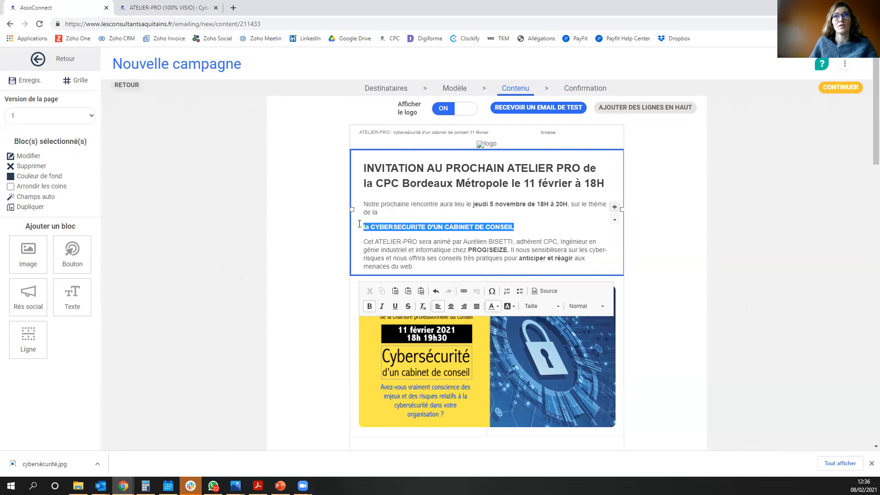
pyautogui.click(451, 306)
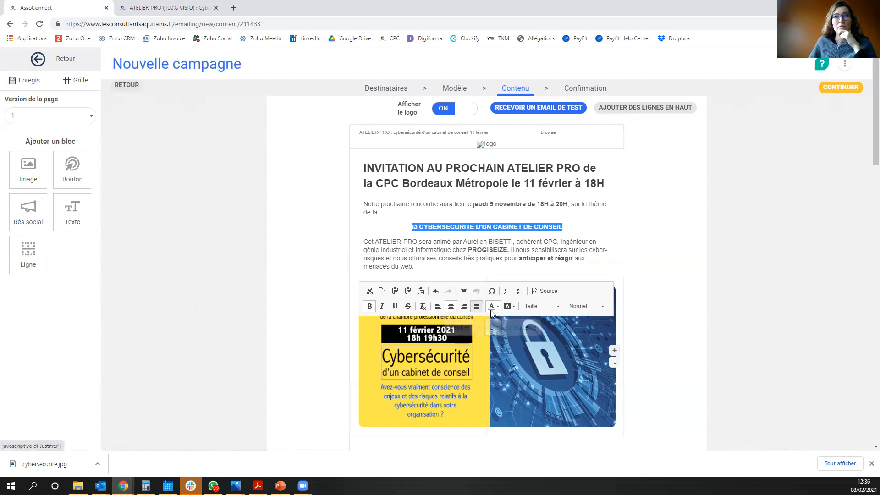
pyautogui.click(539, 306)
pyautogui.click(545, 385)
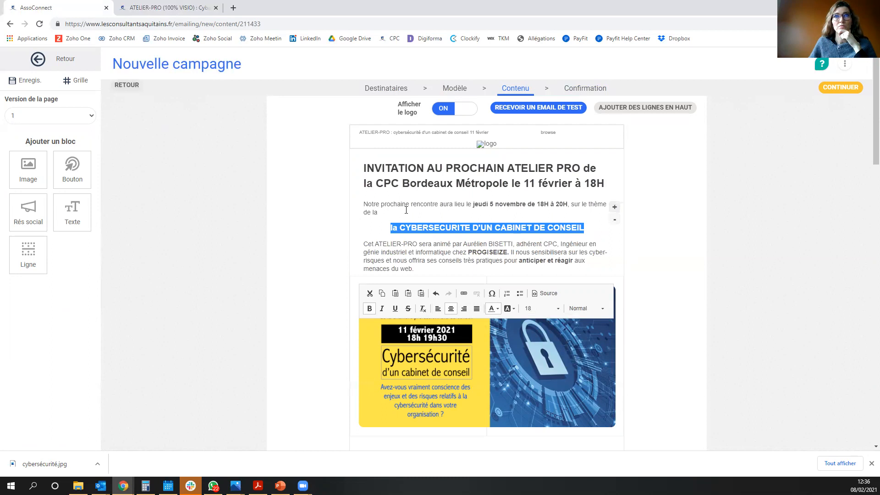
# Step: Change the end of the introductory sentence above the theme line to "sur le thème de :"
pyautogui.click(377, 215)
pyautogui.click(376, 214)
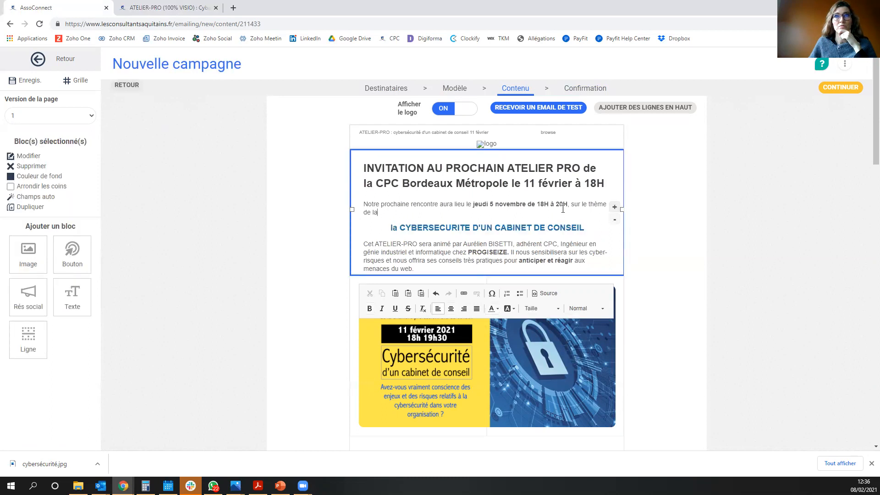
pyautogui.press('BackSpace')
pyautogui.press('BackSpace')
pyautogui.write(':')
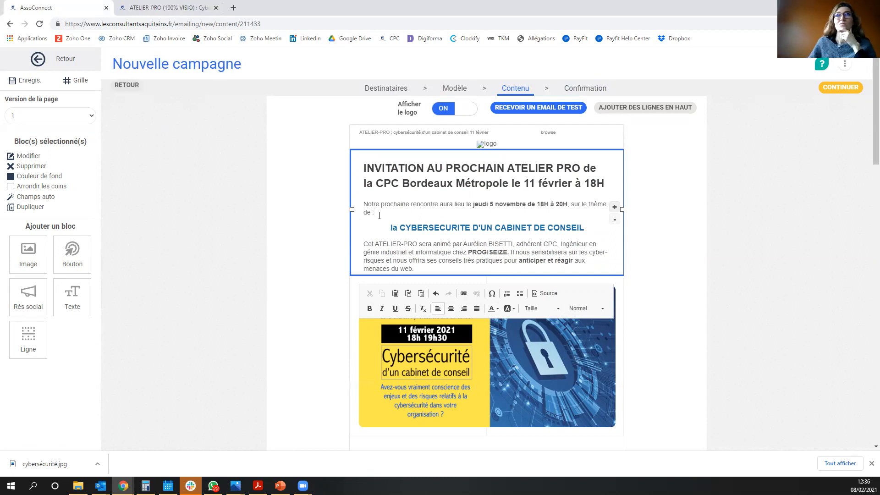
# Step: Enlarge the centered cybersecurity theme line to font size 24
pyautogui.click(385, 228)
pyautogui.moveTo(385, 228); pyautogui.dragTo(590, 229)
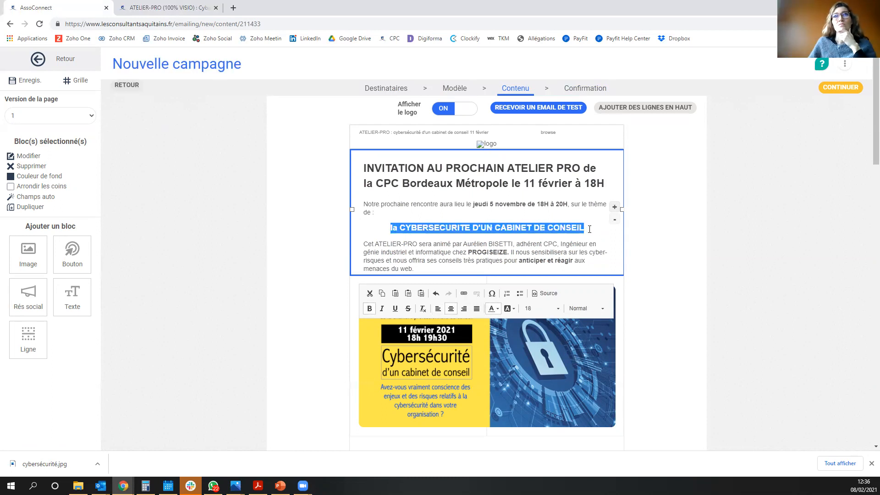
pyautogui.click(545, 308)
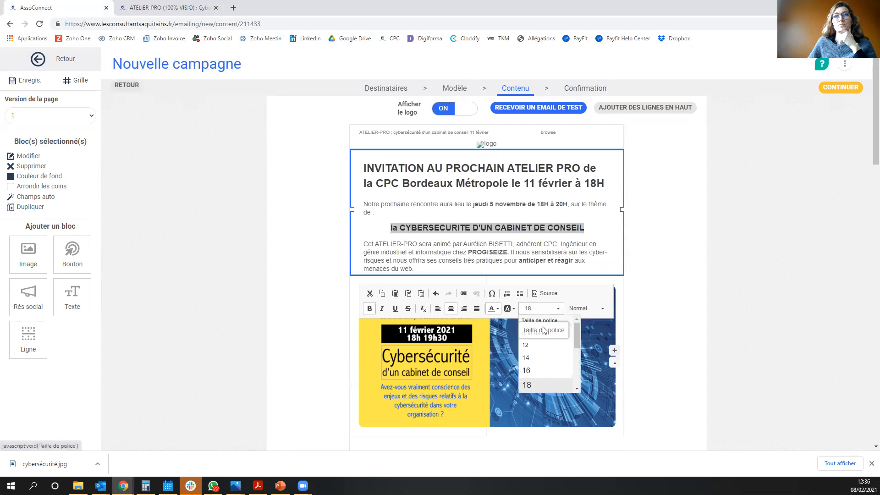
pyautogui.click(575, 389)
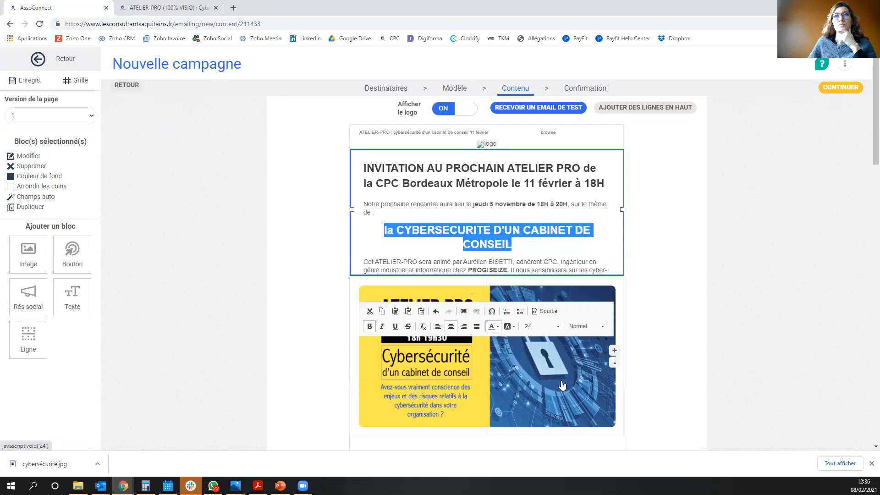
pyautogui.click(527, 384)
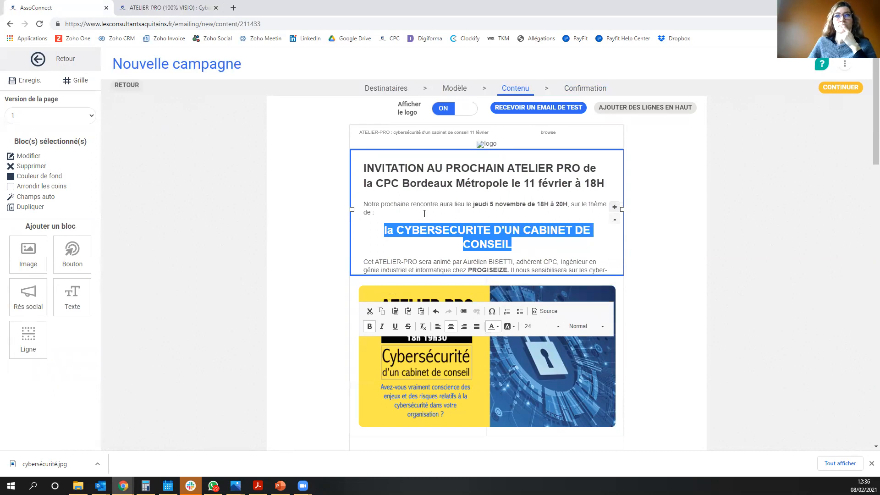
# Step: Append "-20H" to the invitation heading so its time reads "à 18H-20H"
pyautogui.click(577, 189)
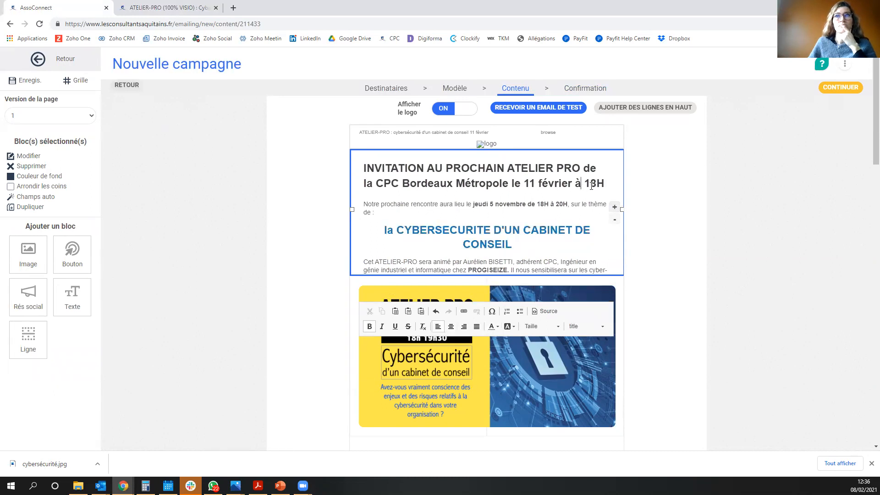
pyautogui.write('-2')
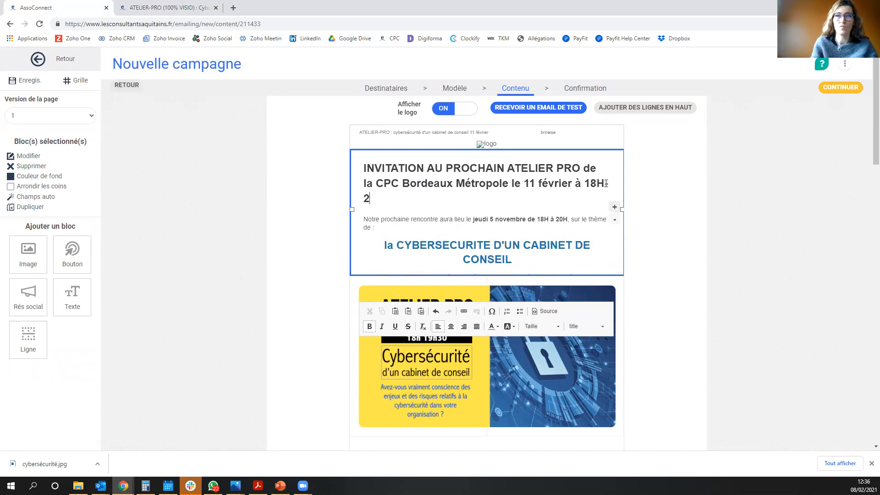
pyautogui.write('0H')
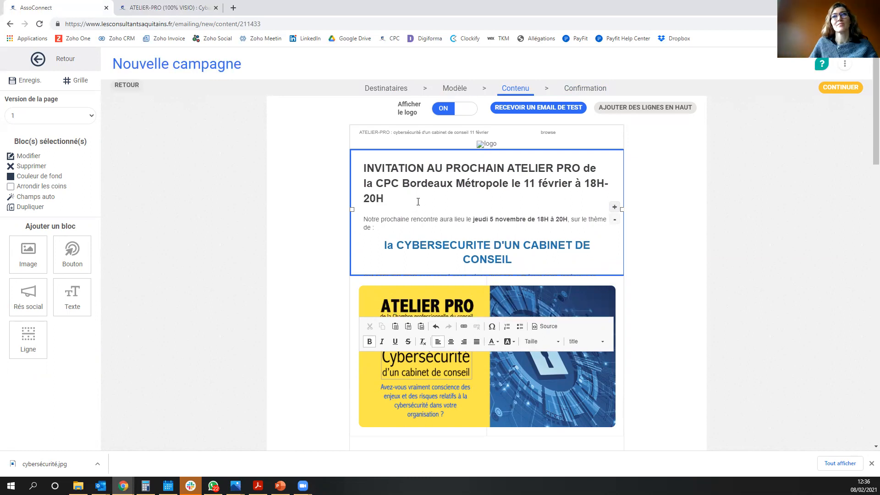
# Step: Delete the introductory sentence "Notre prochaine rencontre aura lieu le jeudi 5 novembre…" above the theme line
pyautogui.doubleClick(372, 219)
pyautogui.click(369, 224)
pyautogui.tripleClick(369, 225)
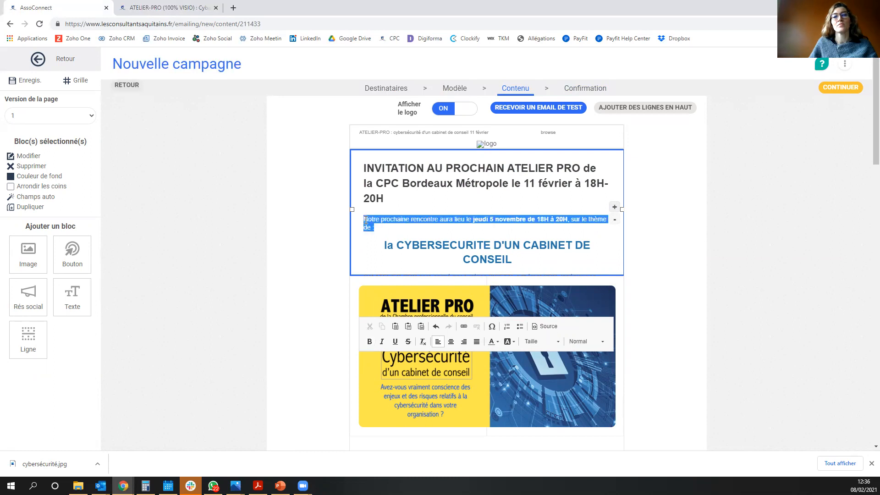
pyautogui.press('BackSpace')
pyautogui.press('BackSpace')
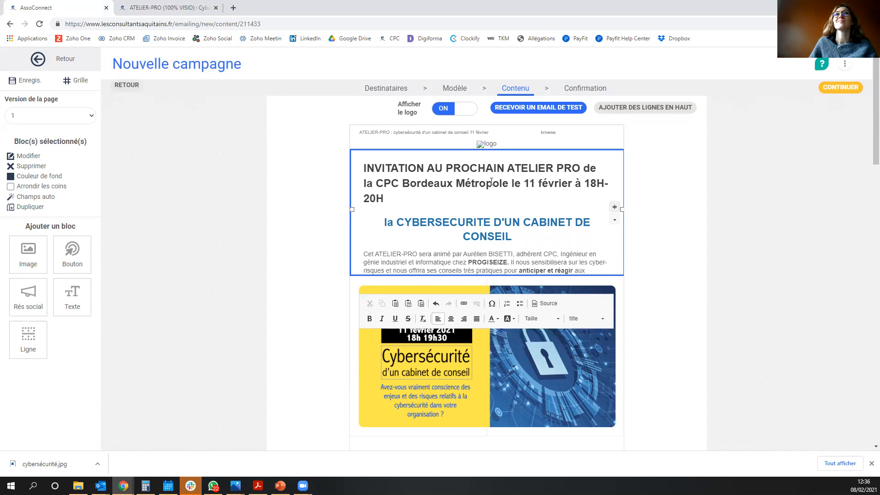
# Step: Split the heading before "le 11 février à 18H-20H" and append ", sur le thème :" to the date line
pyautogui.click(514, 184)
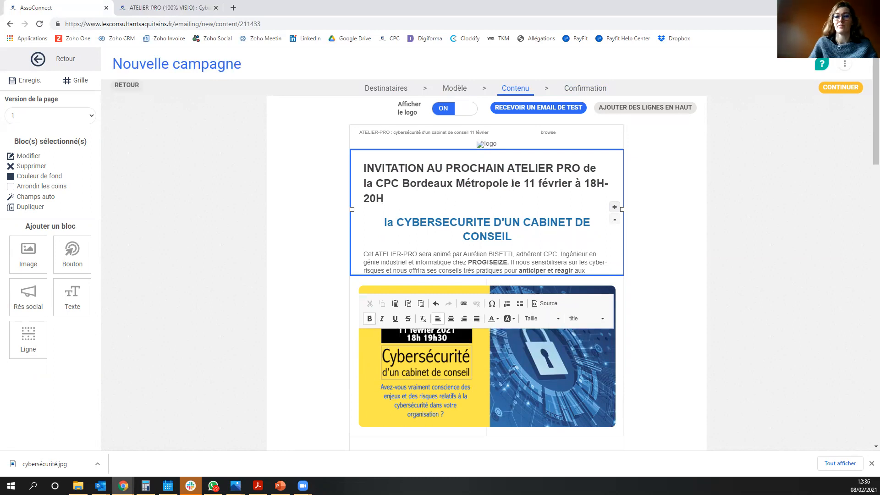
pyautogui.press('Return')
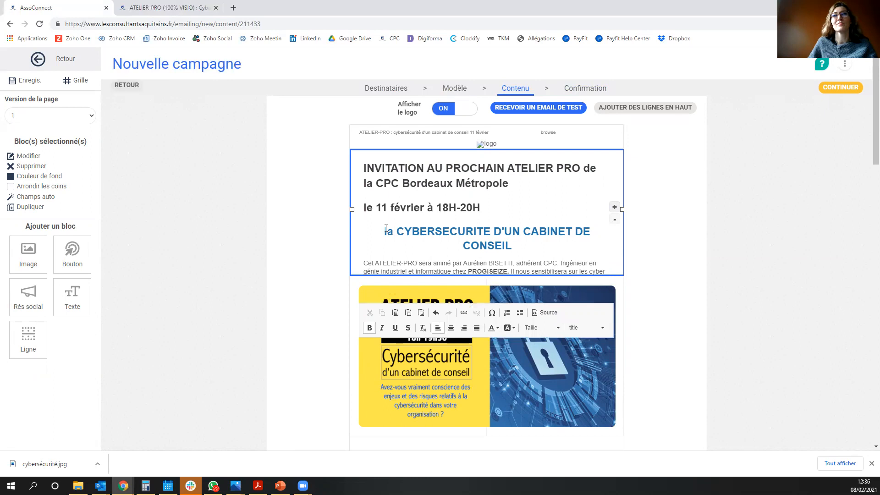
pyautogui.write('s ur le thèm')
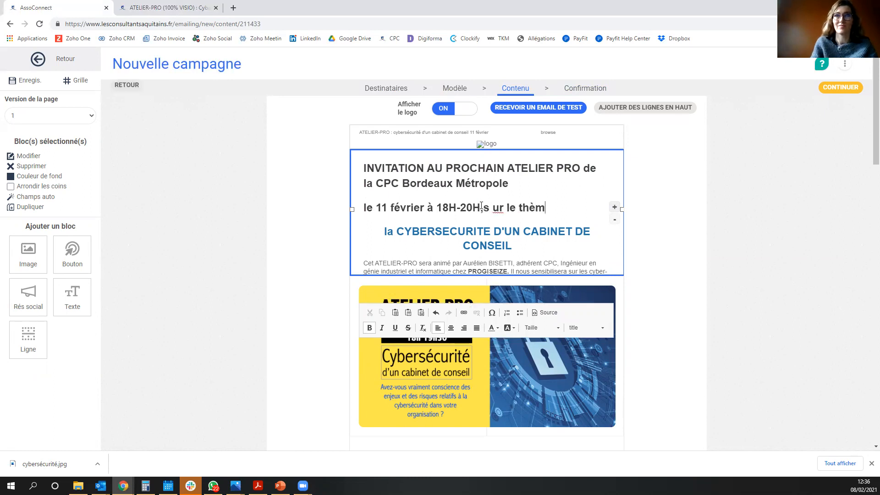
pyautogui.write('e :')
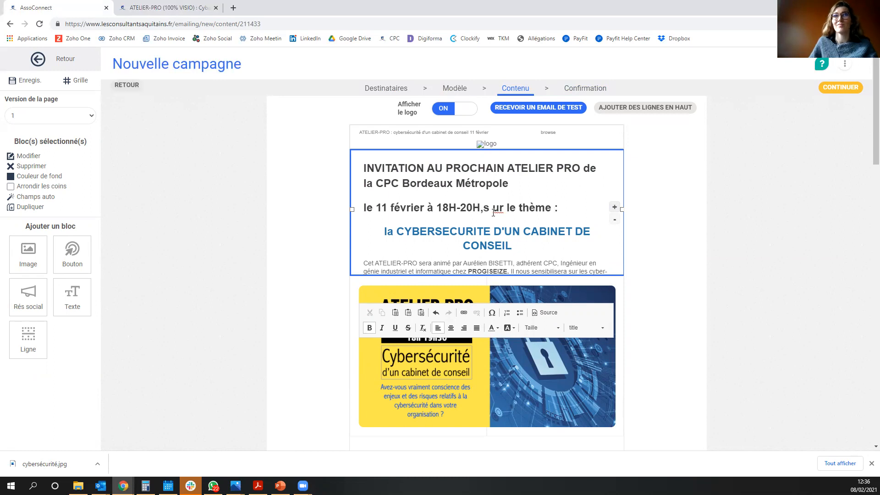
pyautogui.click(485, 209)
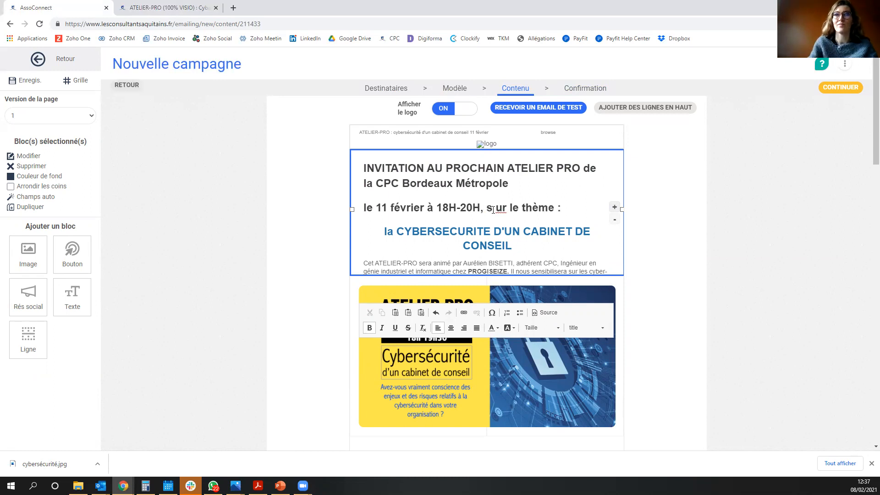
pyautogui.click(493, 208)
pyautogui.press('BackSpace')
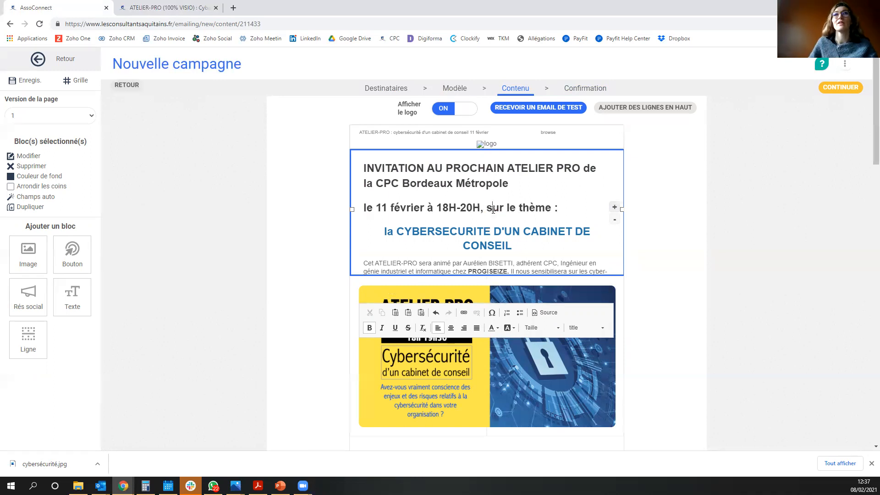
# Step: Center the invitation heading and the date line above the cybersecurity theme
pyautogui.doubleClick(385, 173)
pyautogui.moveTo(391, 169); pyautogui.dragTo(512, 248)
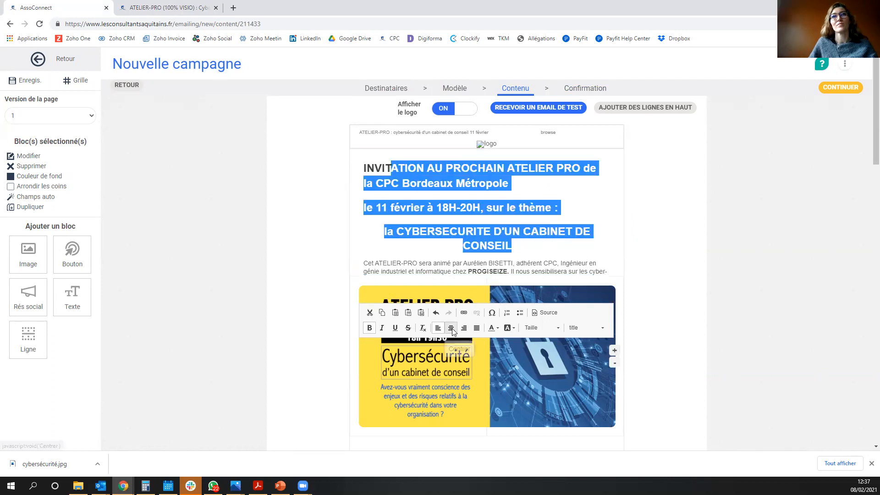
pyautogui.click(451, 328)
# Step: Remove the colon after "sur le thème" and capitalize the first word of the cybersecurity theme line as "LA"
pyautogui.click(460, 207)
pyautogui.click(412, 209)
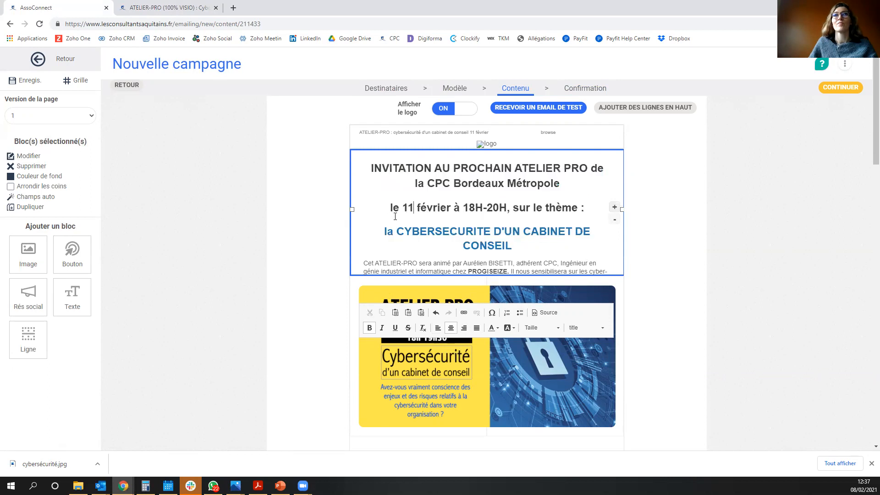
pyautogui.write(':')
pyautogui.press('BackSpace')
pyautogui.press('BackSpace')
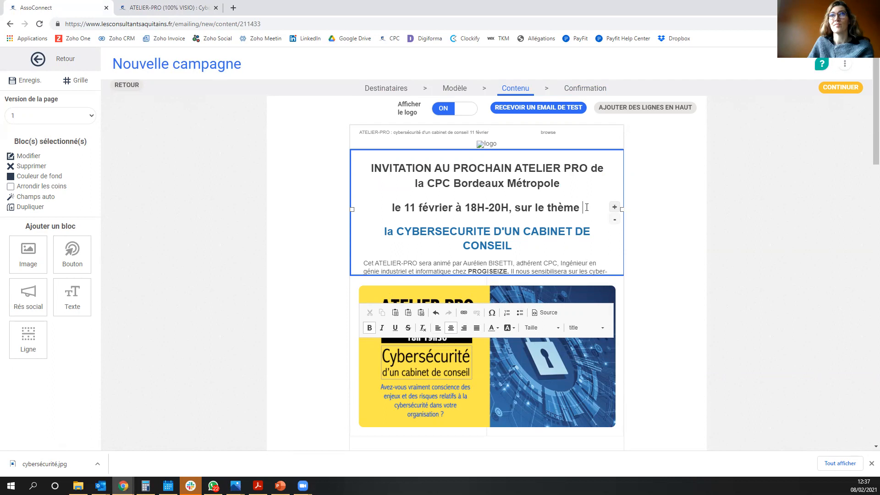
pyautogui.click(395, 231)
pyautogui.press('BackSpace')
pyautogui.press('BackSpace')
pyautogui.write('LA')
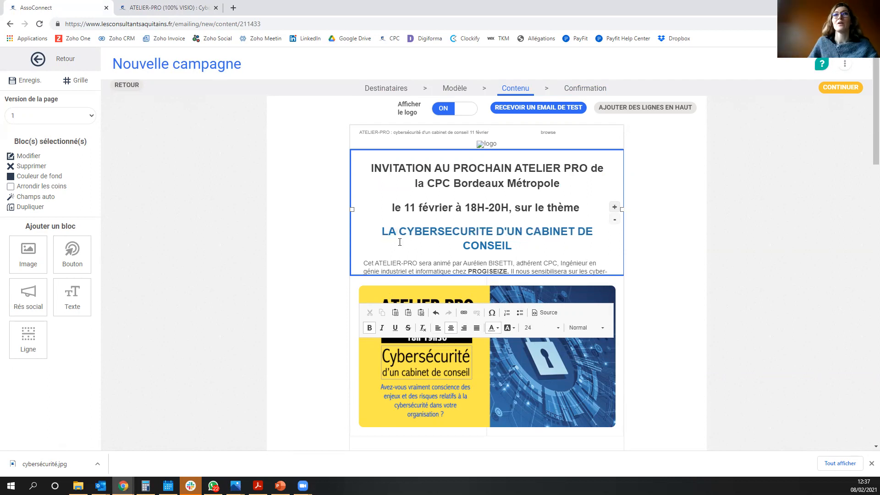
# Step: Remove the bold formatting from the line "le 11 février à 18H-20H, sur le thème"
pyautogui.moveTo(391, 208); pyautogui.dragTo(581, 208)
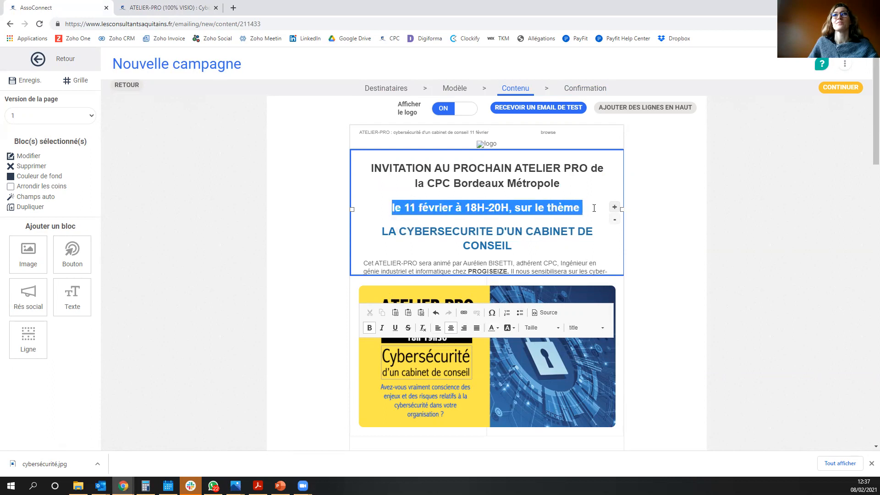
pyautogui.click(369, 328)
pyautogui.click(526, 226)
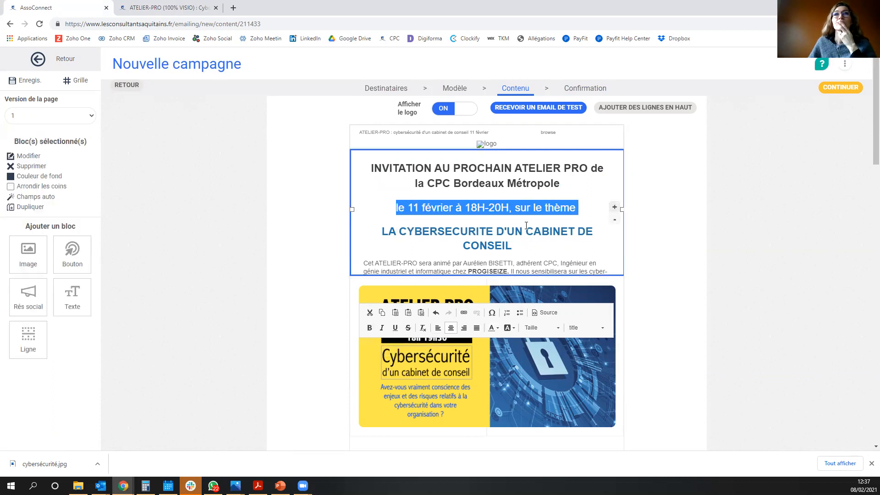
pyautogui.click(534, 238)
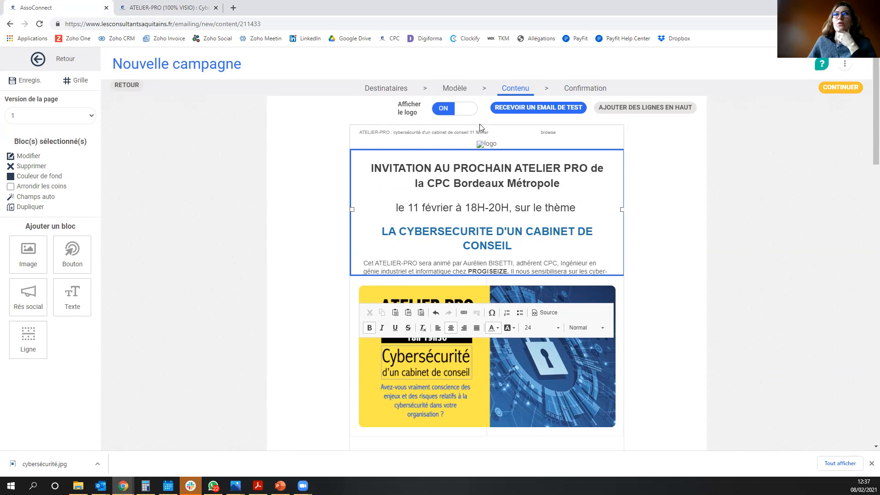
# Step: Send a test of the campaign to the contact e-mail address already entered as recipient
pyautogui.click(532, 109)
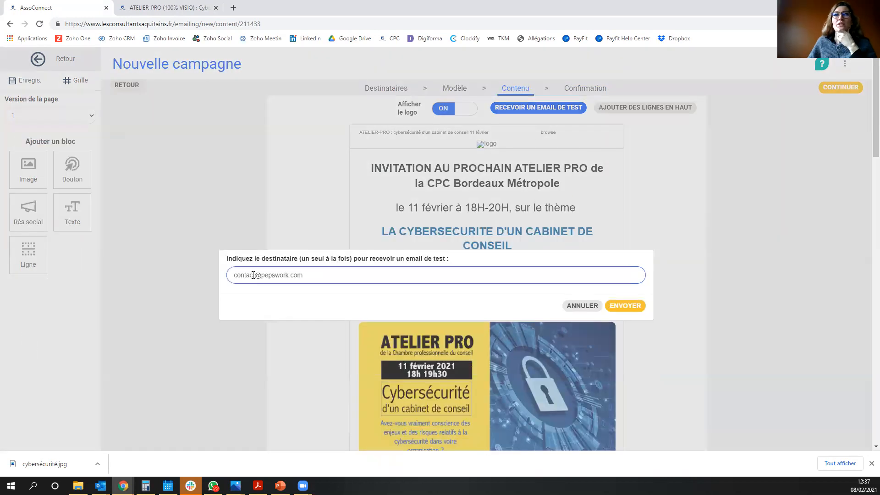
pyautogui.click(623, 307)
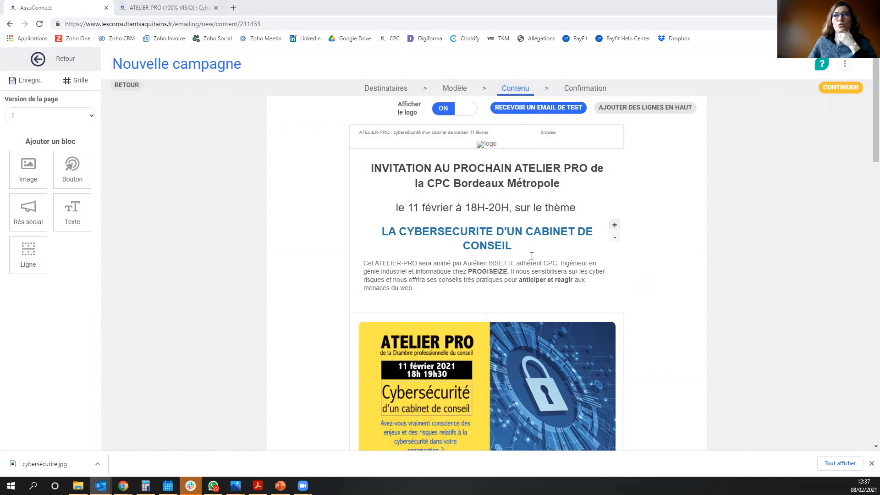
# Step: Review the campaign content from the invitation heading to the workshop objectives
pyautogui.scroll(-10, 536, 250)
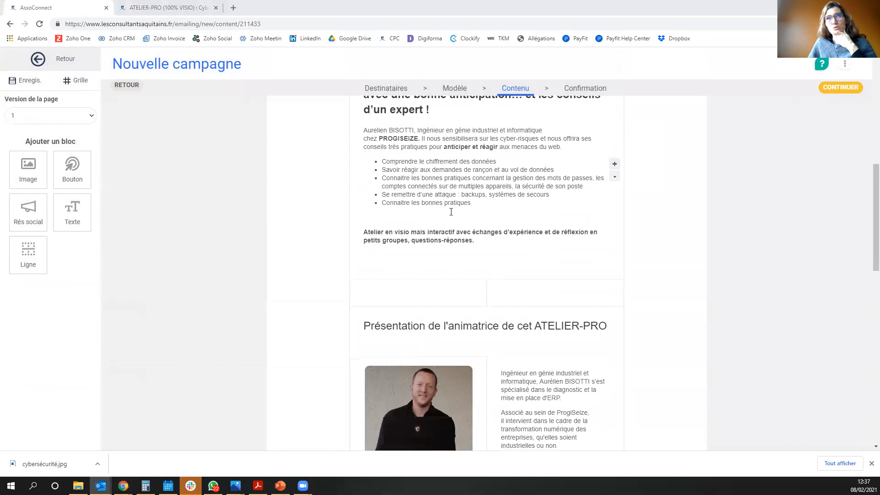
pyautogui.scroll(-3, 464, 214)
pyautogui.scroll(-1, 464, 215)
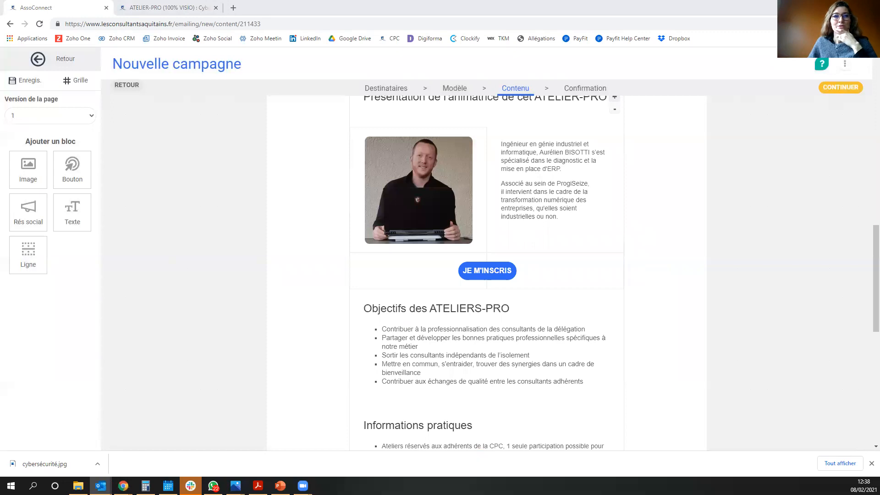
pyautogui.scroll(5, 426, 210)
pyautogui.scroll(5, 427, 210)
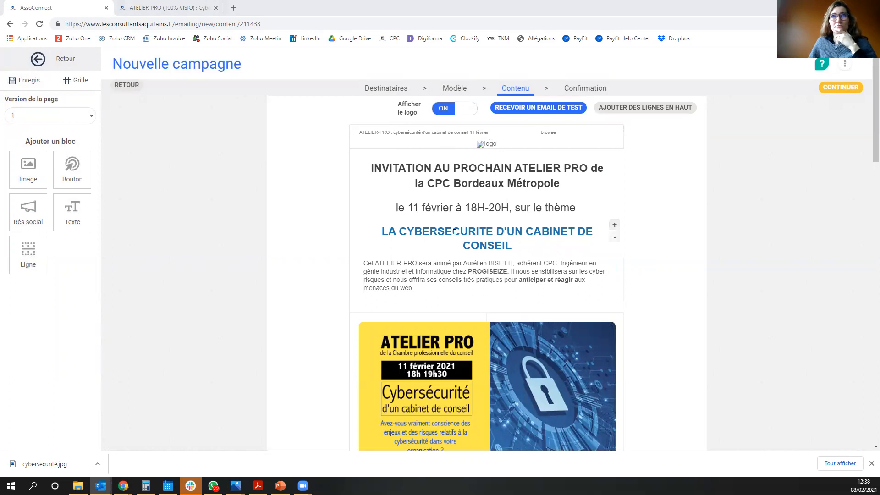
pyautogui.click(590, 174)
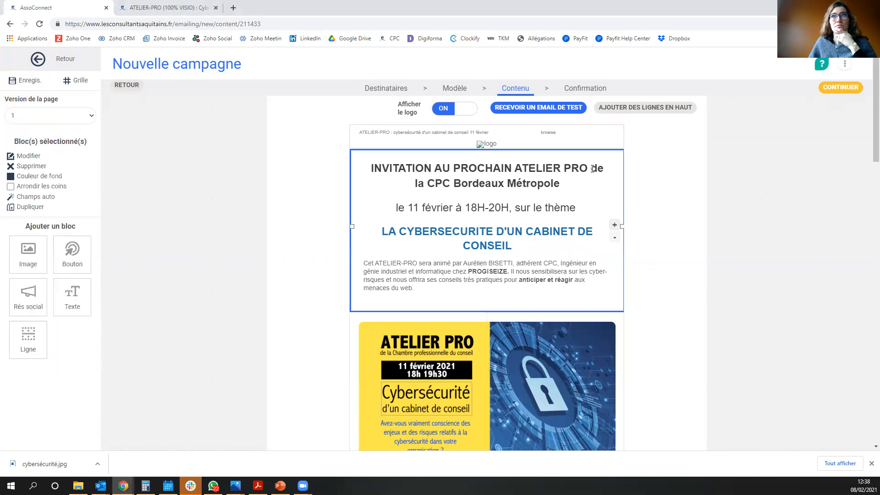
pyautogui.click(592, 169)
pyautogui.click(468, 184)
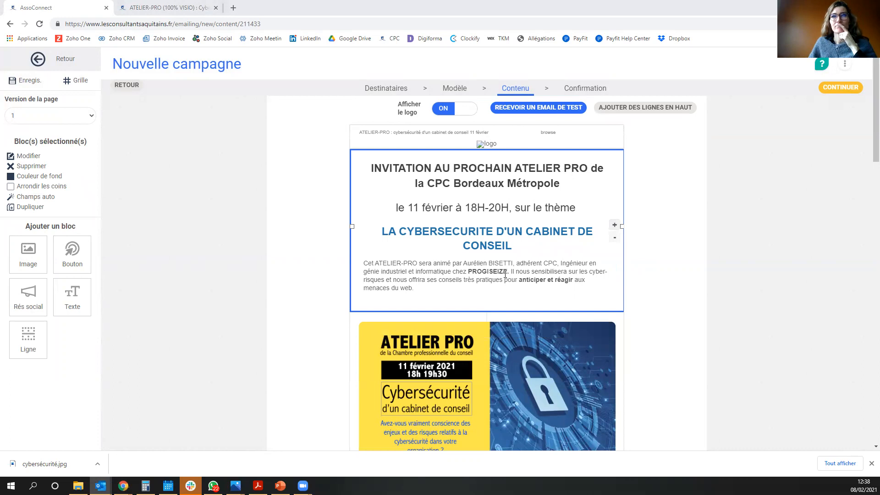
# Step: Change "l'animatrice" to "l'animateur" in the heading that presents the ATELIER-PRO speaker
pyautogui.scroll(-7, 501, 270)
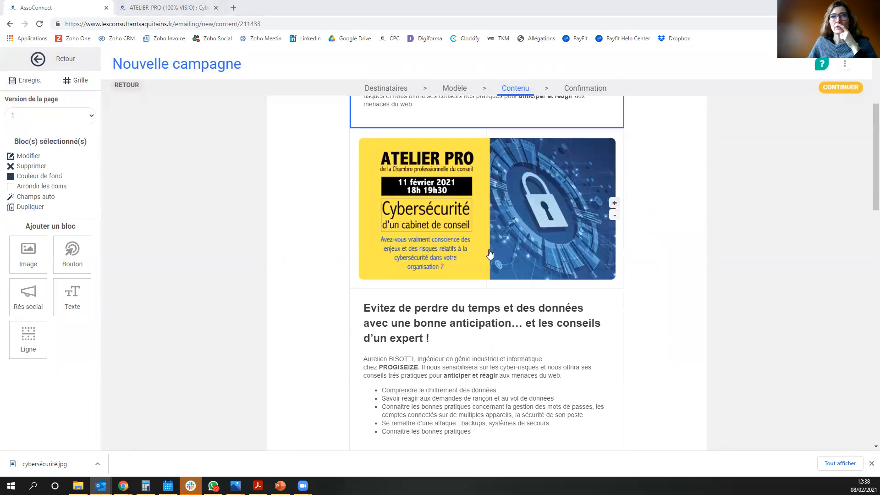
pyautogui.scroll(-5, 477, 255)
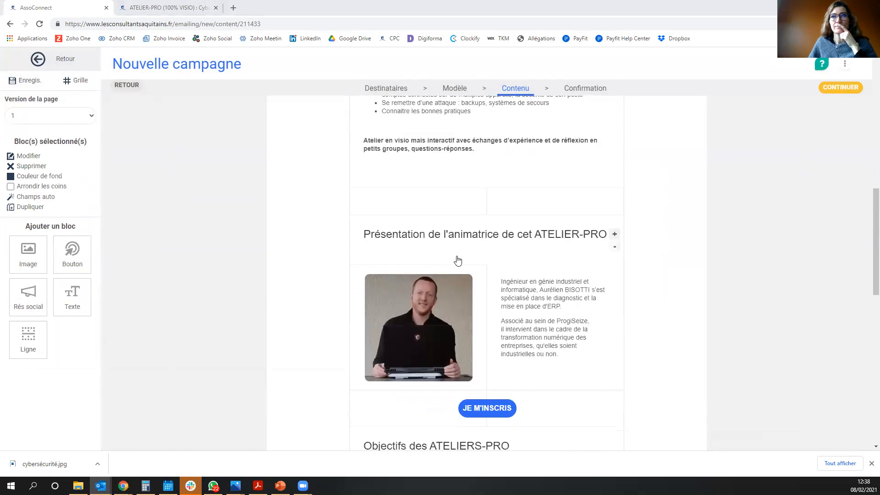
pyautogui.scroll(-1, 460, 259)
pyautogui.click(491, 146)
pyautogui.doubleClick(491, 145)
pyautogui.click(494, 146)
pyautogui.press('Delete')
pyautogui.press('BackSpace')
pyautogui.press('BackSpace')
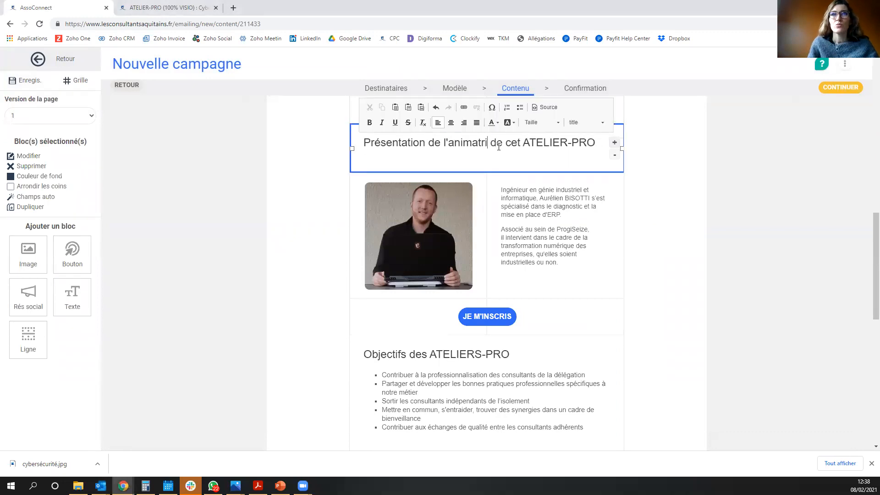
pyautogui.write('eu')
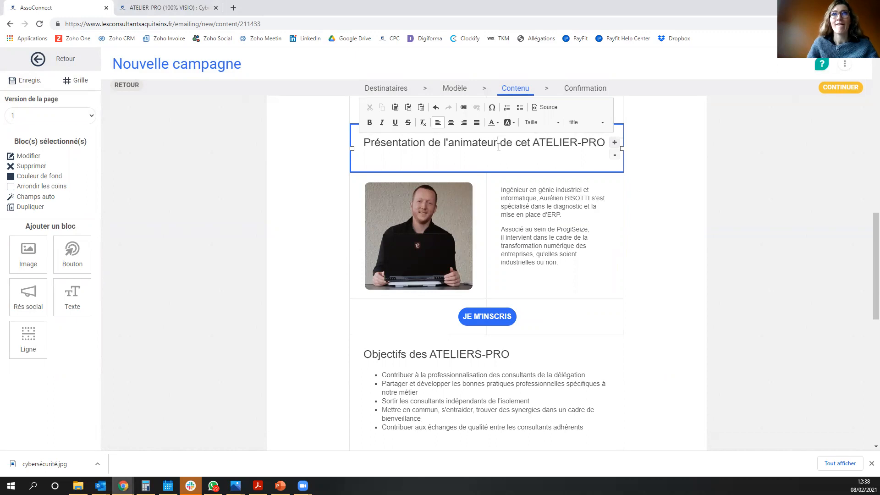
# Step: Check the rest of the campaign, including the speaker presentation, objectives, practical information and registration buttons
pyautogui.scroll(-4, 425, 241)
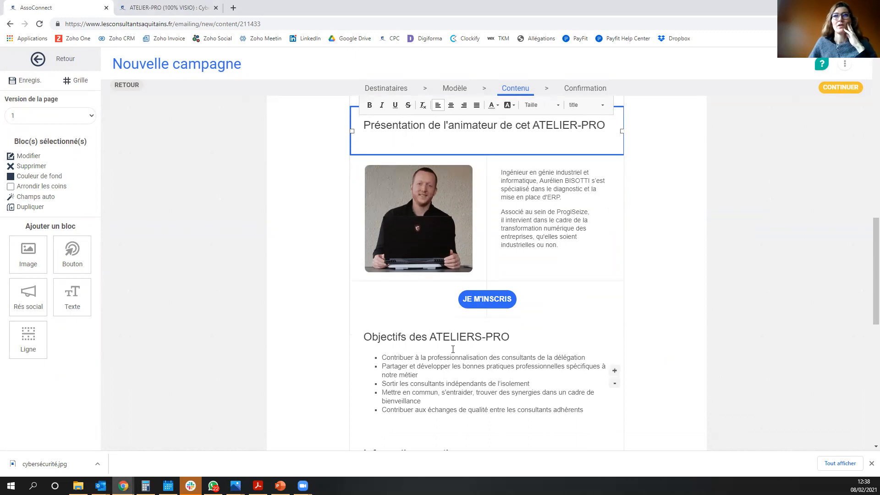
pyautogui.scroll(-3, 425, 242)
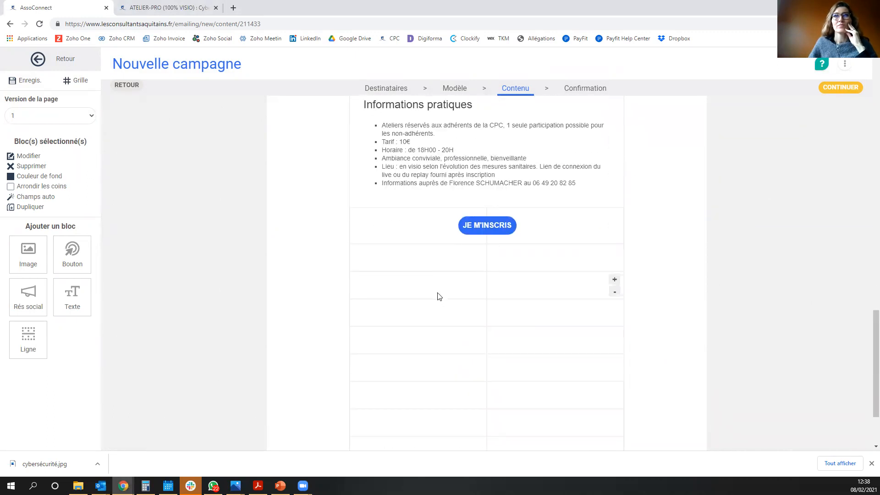
pyautogui.scroll(-2, 435, 305)
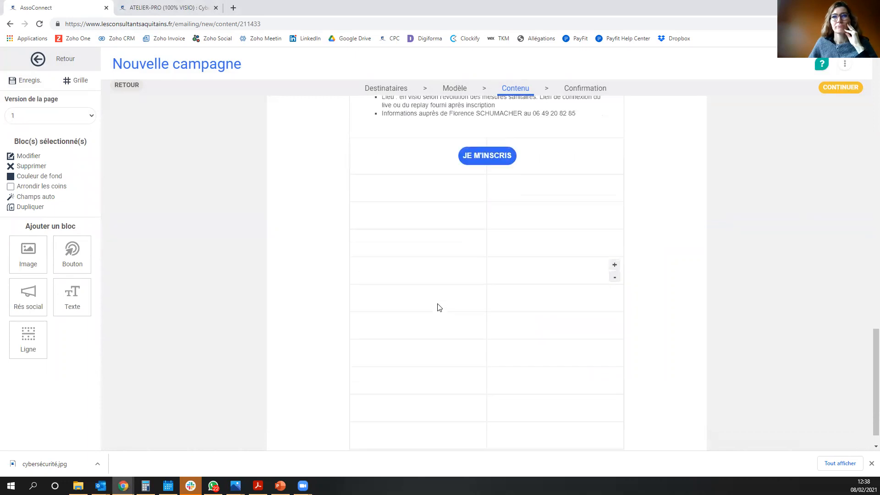
pyautogui.scroll(8, 447, 334)
pyautogui.scroll(5, 448, 324)
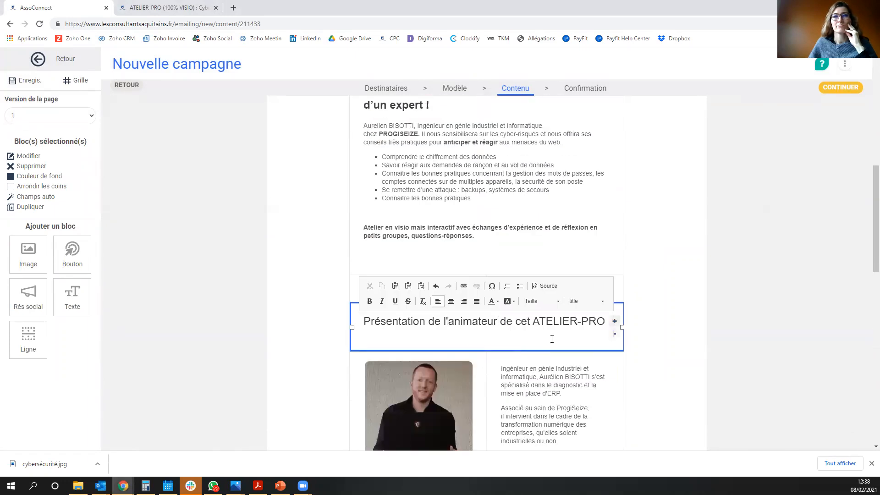
pyautogui.scroll(-5, 560, 351)
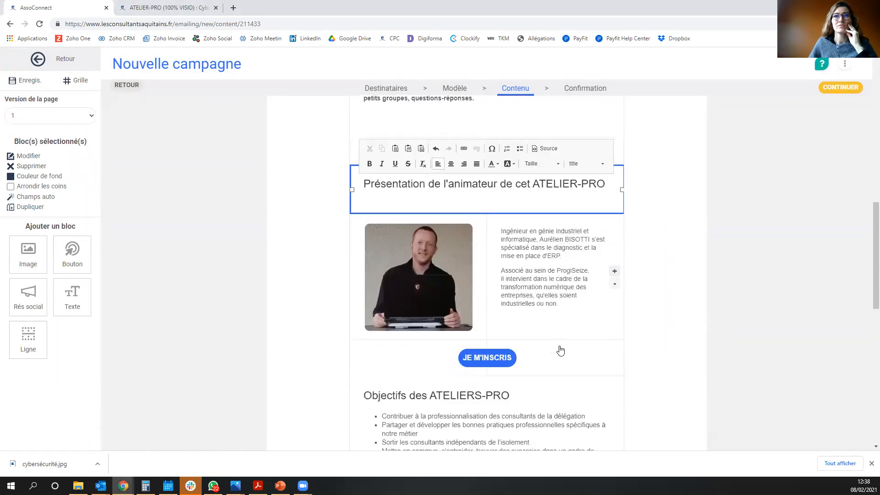
pyautogui.scroll(-4, 560, 346)
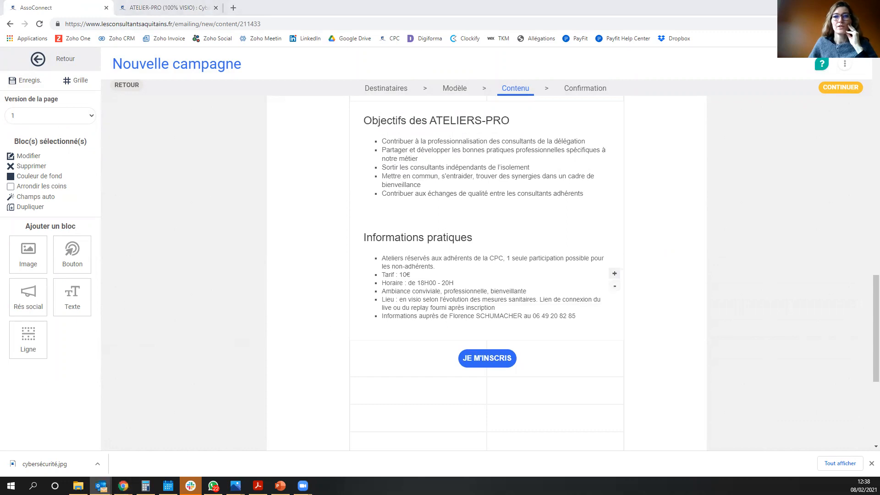
# Step: Switch to Outlook's received test message for the ATELIER-PRO campaign and download its blocked images
pyautogui.click(101, 486)
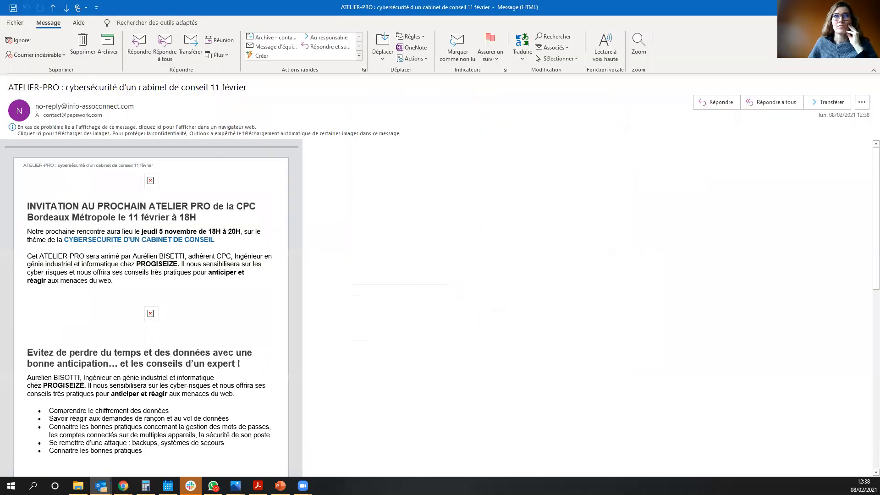
pyautogui.scroll(-1, 613, 150)
pyautogui.scroll(1, 613, 151)
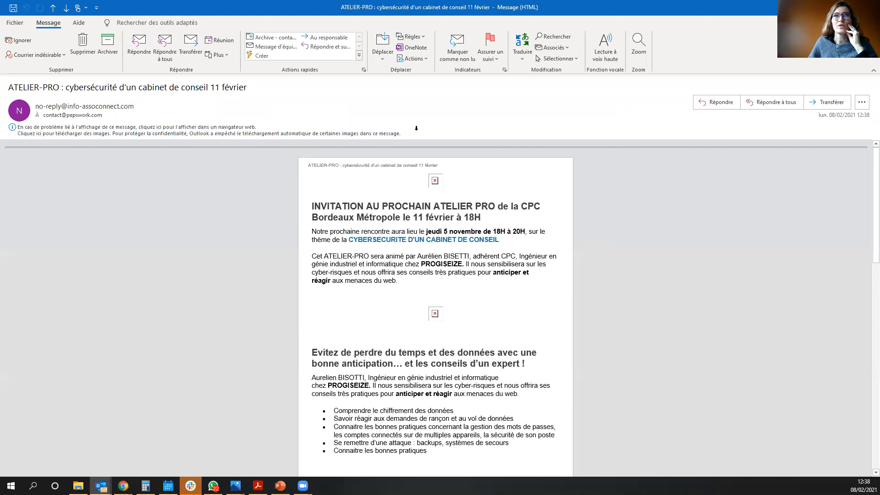
pyautogui.click(278, 133)
pyautogui.click(268, 136)
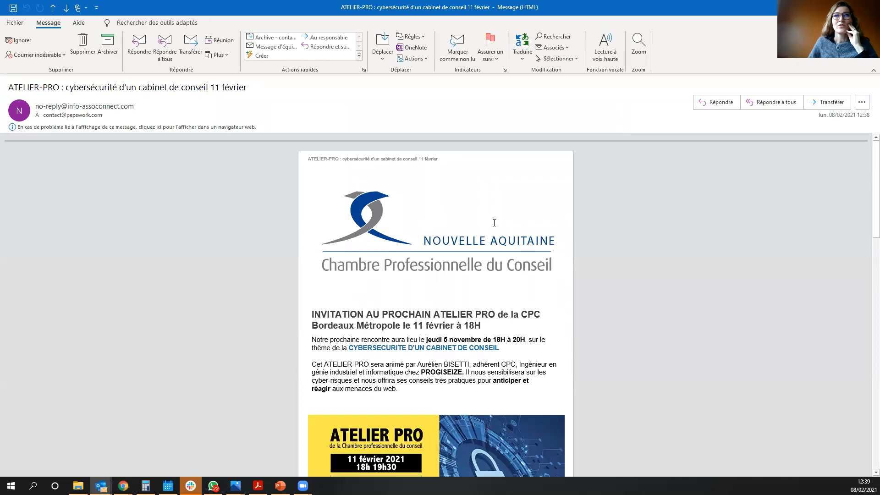
# Step: Review the invitation heading, introduction and workshop banner in the received test message
pyautogui.scroll(-1, 459, 230)
pyautogui.scroll(-1, 448, 249)
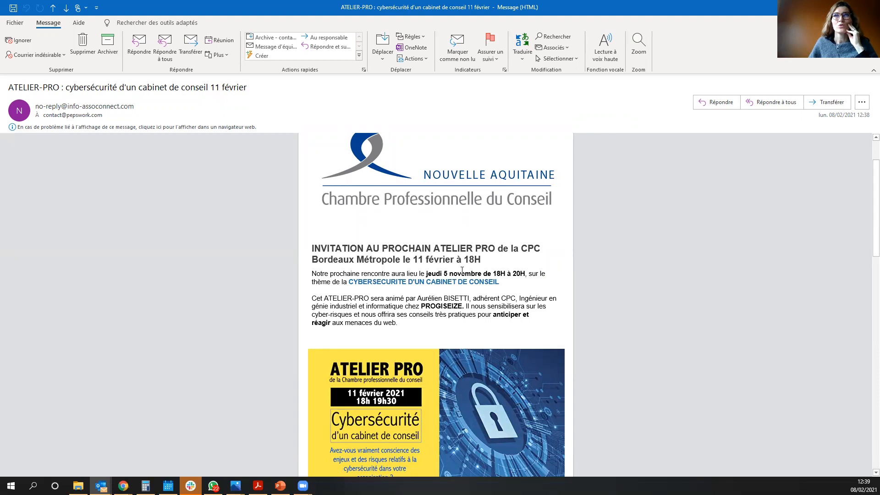
pyautogui.scroll(-1, 459, 275)
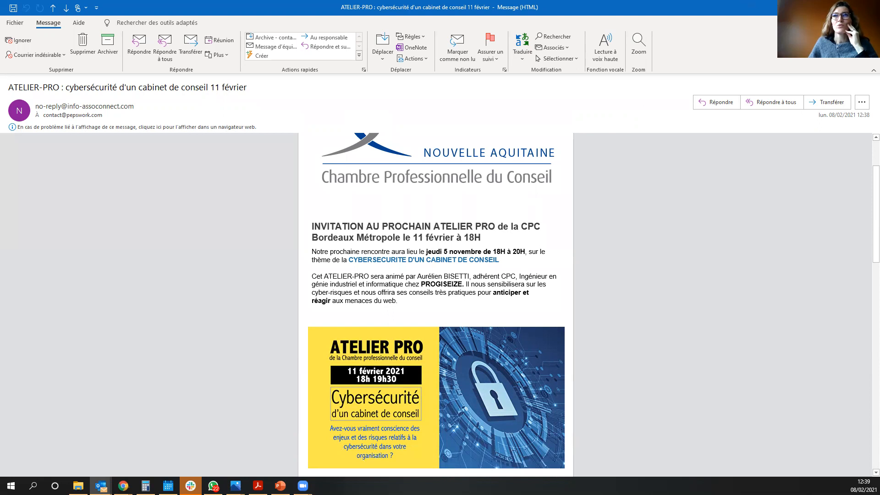
# Step: Switch back to the AssoConnect campaign editor in Chrome and request another test email
pyautogui.hotkey('alt', 'Tab')
pyautogui.scroll(10, 560, 208)
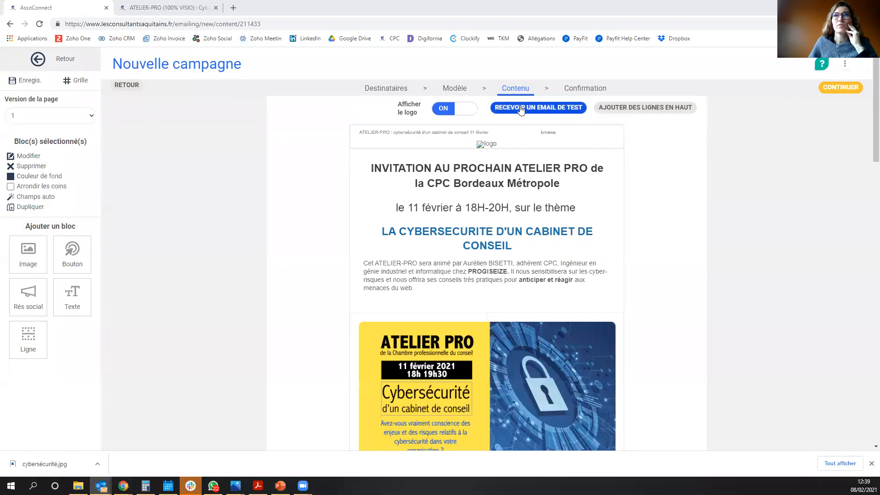
pyautogui.click(539, 108)
pyautogui.click(632, 270)
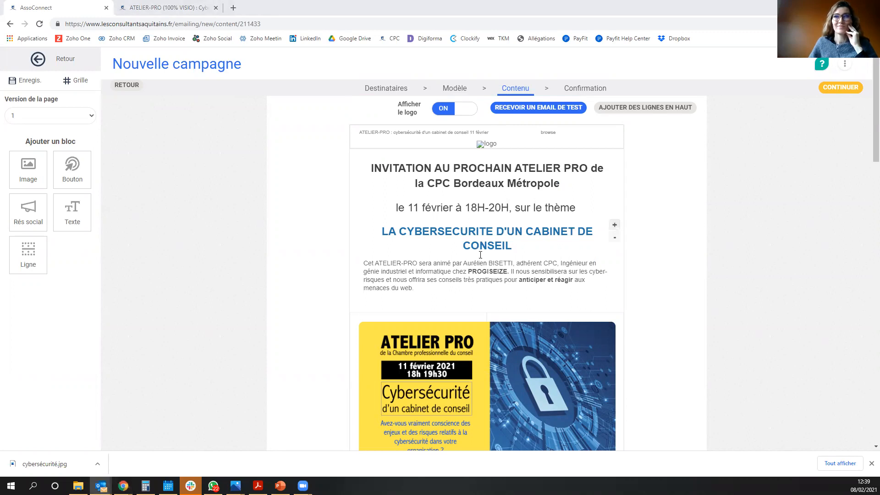
# Step: Remove the empty row above the speaker presentation heading and check the sections below it
pyautogui.scroll(-4, 481, 254)
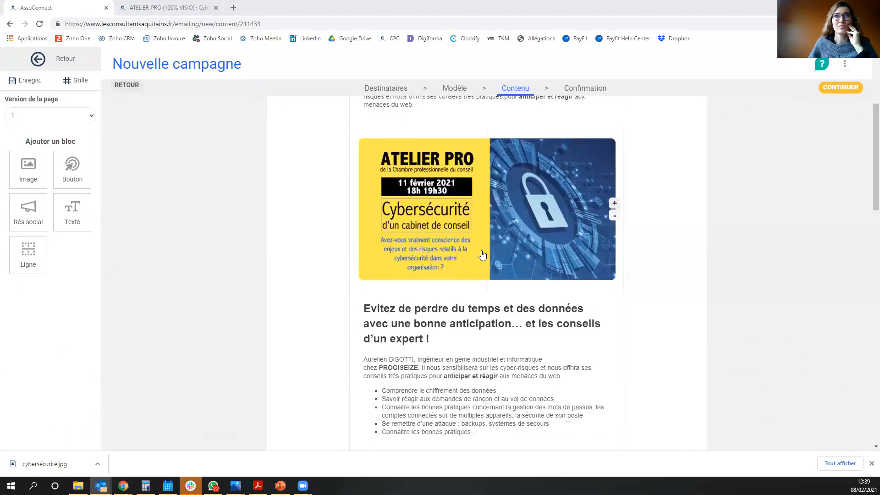
pyautogui.scroll(-4, 482, 255)
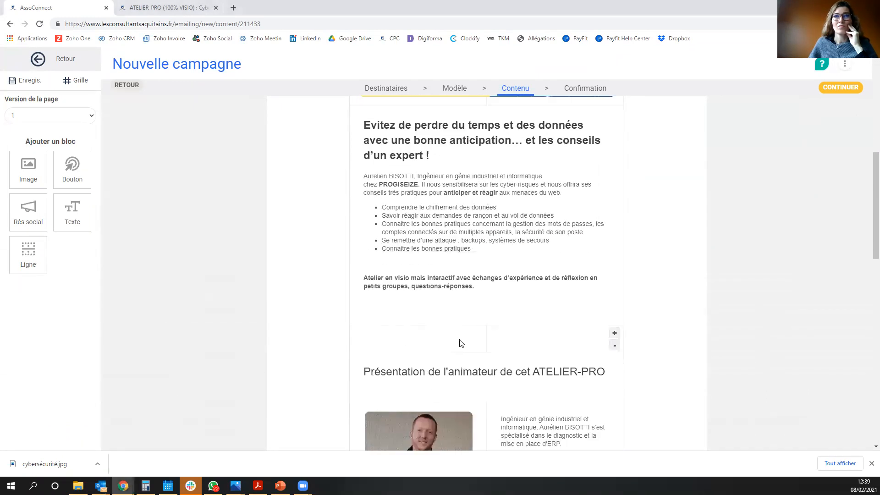
pyautogui.click(615, 346)
pyautogui.click(497, 311)
pyautogui.scroll(-1, 495, 311)
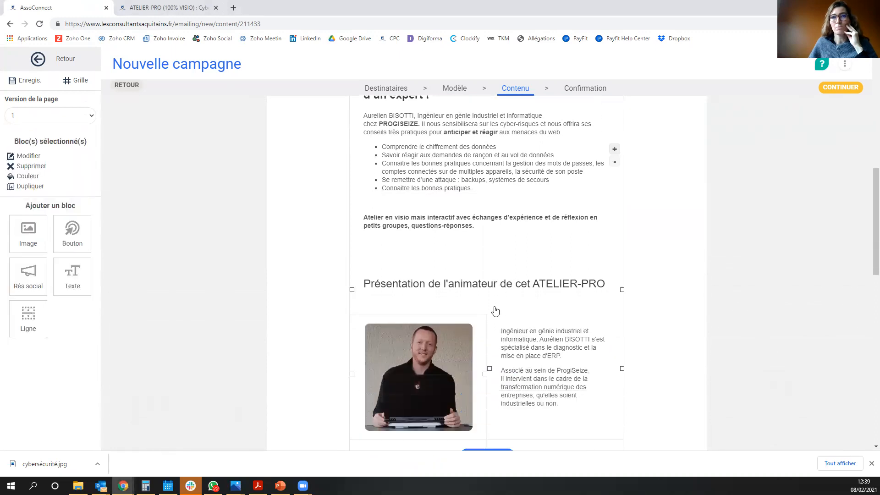
pyautogui.scroll(-2, 496, 311)
pyautogui.scroll(-2, 490, 310)
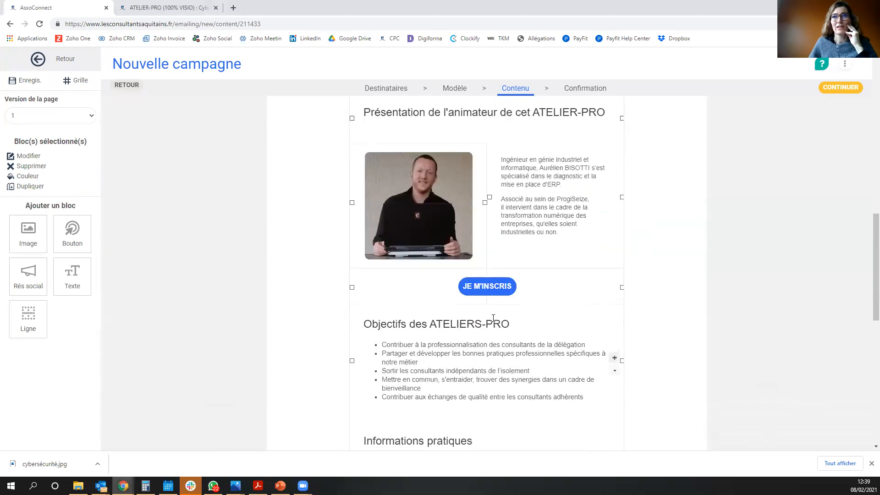
pyautogui.scroll(-5, 493, 318)
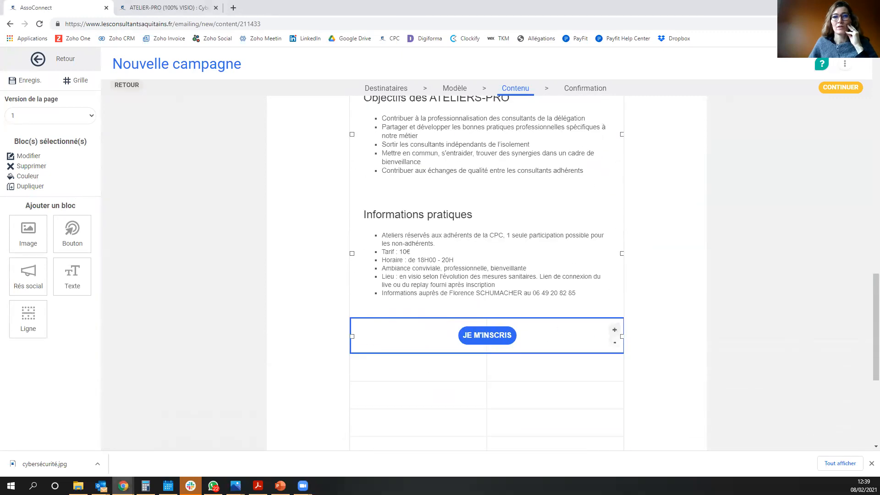
# Step: Change the workshop's end time to 19h30 in the date line of the invitation heading
pyautogui.scroll(10, 545, 259)
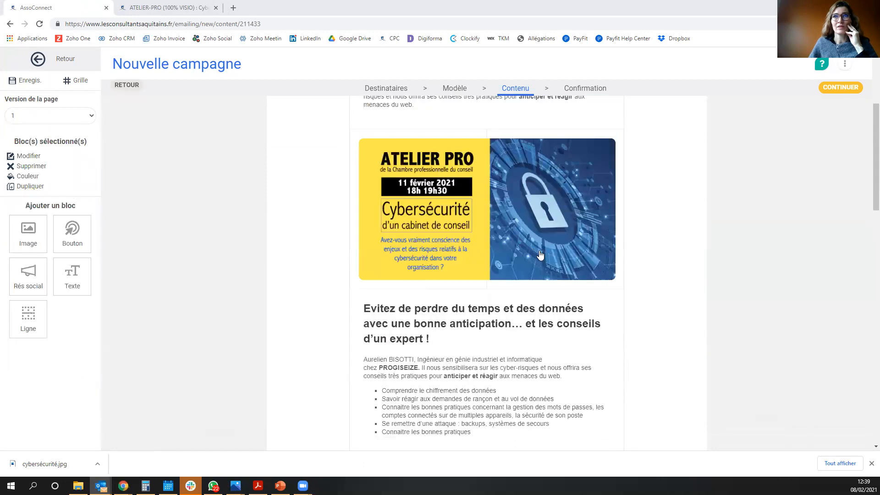
pyautogui.scroll(1, 546, 259)
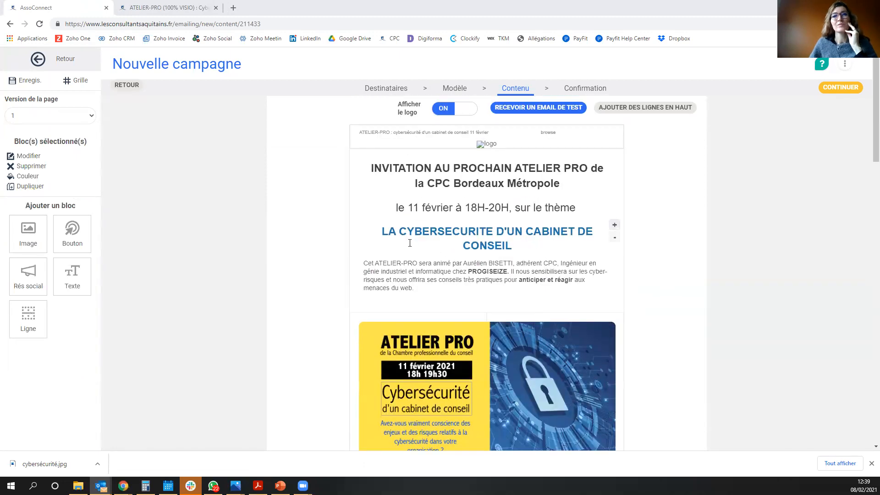
pyautogui.click(425, 234)
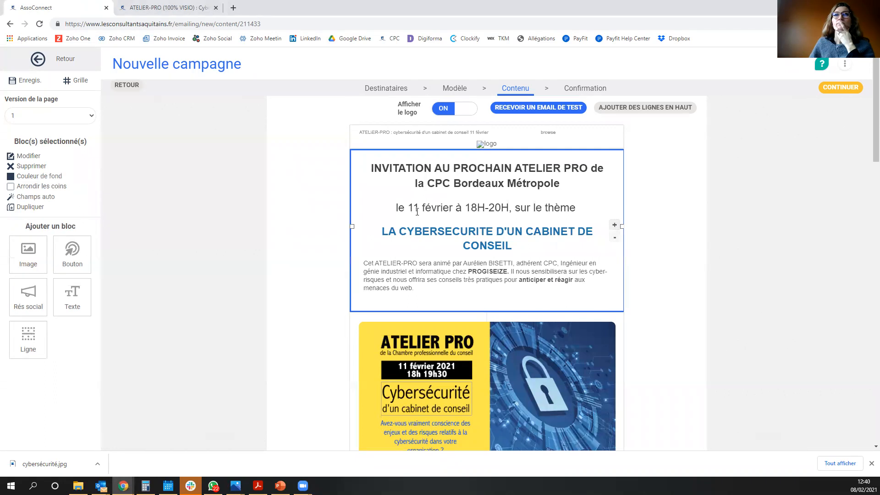
pyautogui.click(490, 208)
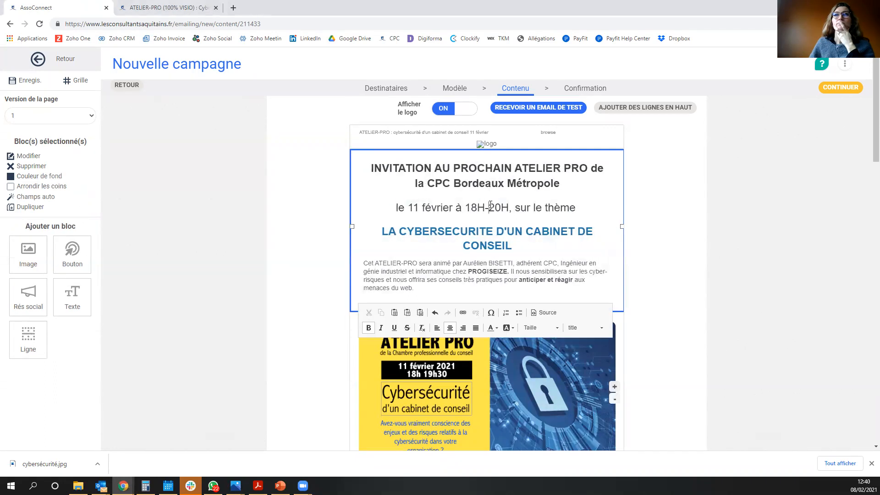
pyautogui.moveTo(488, 209); pyautogui.dragTo(508, 209)
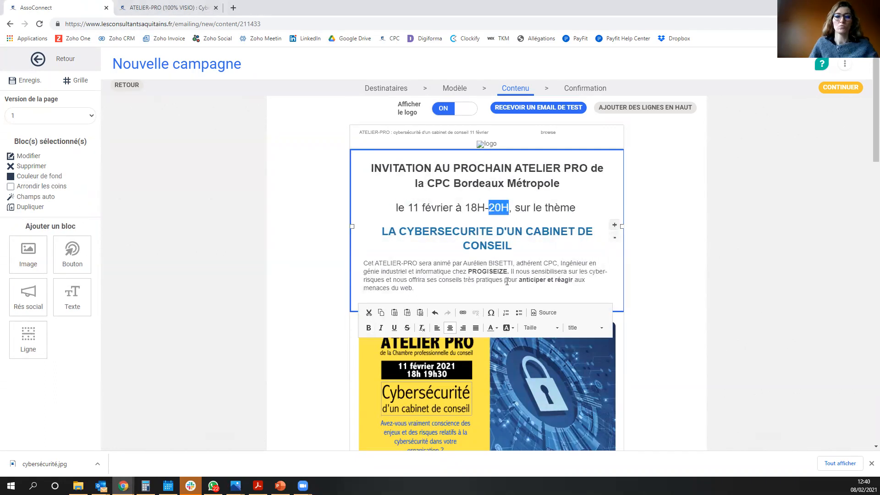
pyautogui.write('19h')
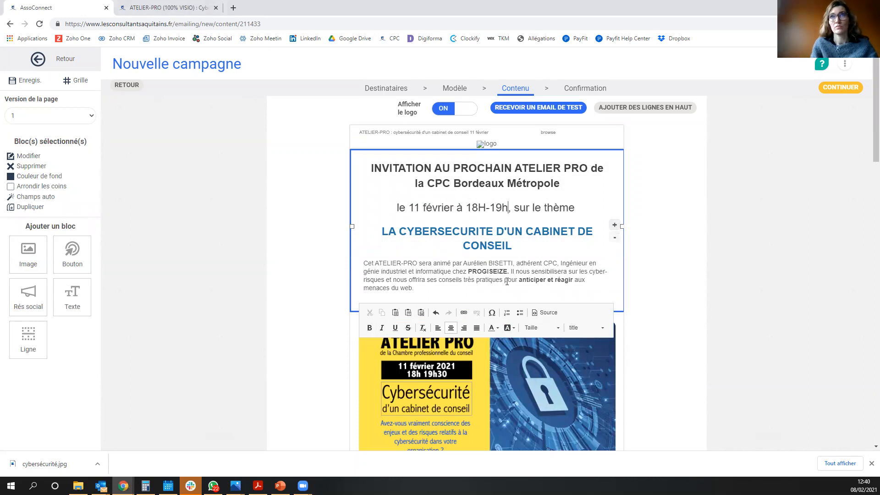
pyautogui.write('30')
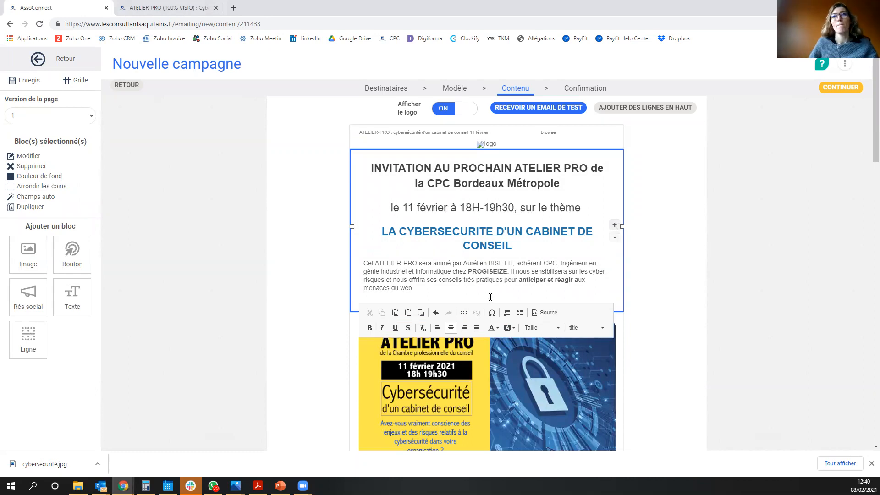
# Step: Set the end time in the "Horaire" line of "Informations pratiques" to 19H30
pyautogui.scroll(-15, 472, 269)
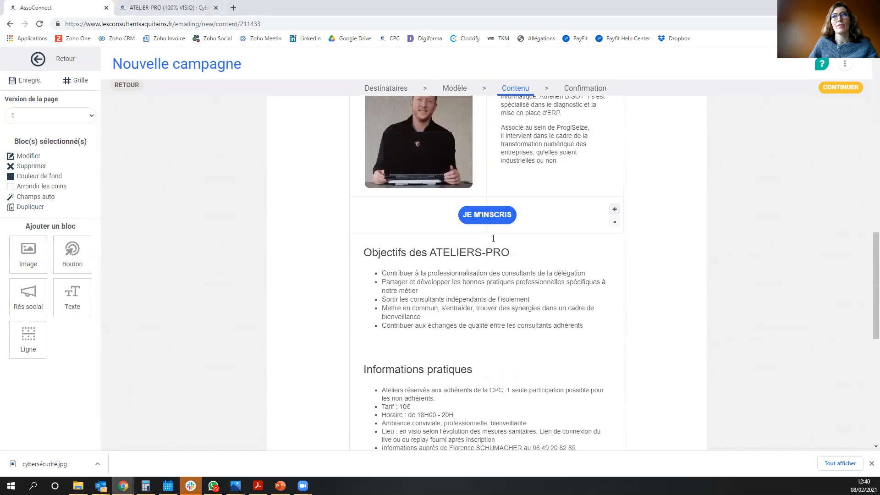
pyautogui.scroll(-1, 488, 313)
pyautogui.click(459, 351)
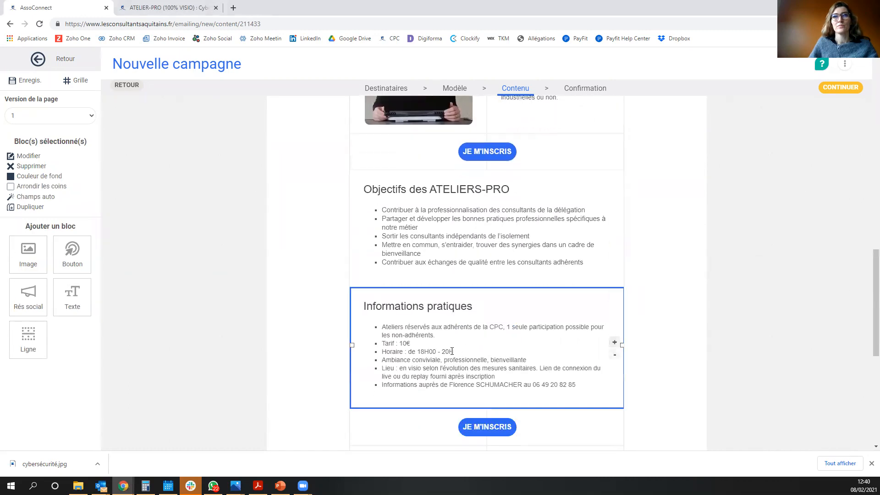
pyautogui.click(445, 351)
pyautogui.tripleClick(440, 352)
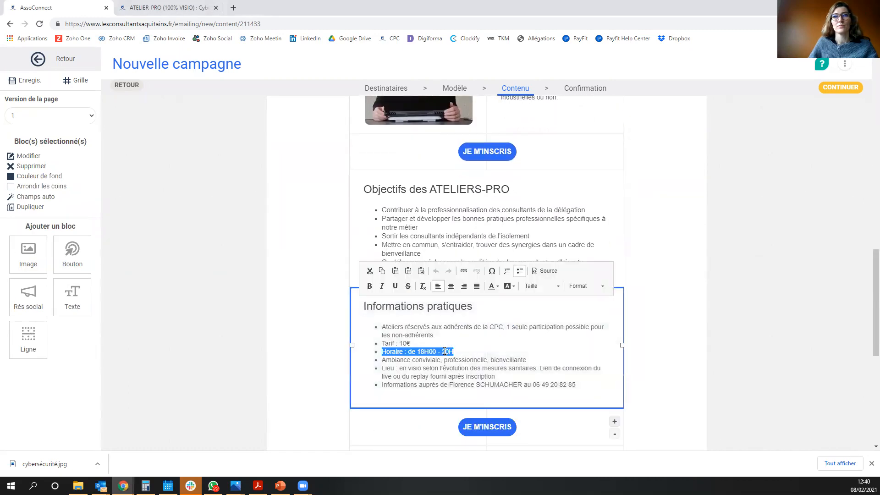
pyautogui.click(440, 352)
pyautogui.write('19h')
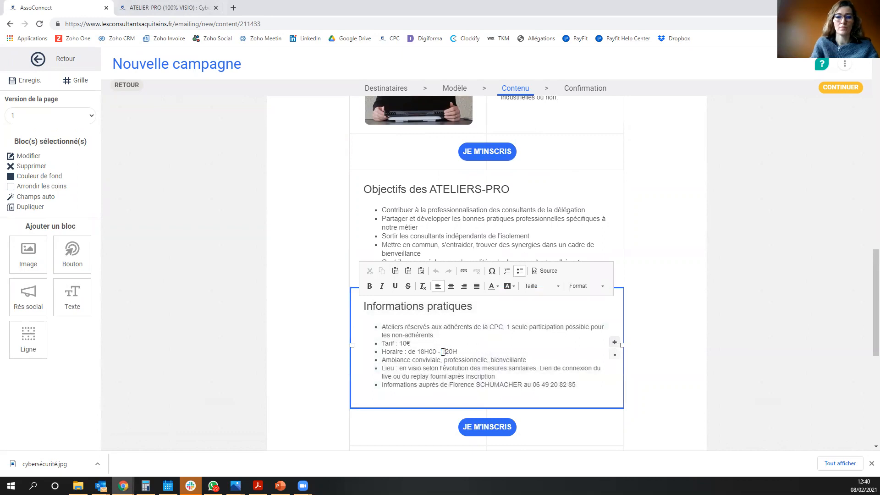
pyautogui.write('30')
pyautogui.press('Delete')
pyautogui.press('Delete')
pyautogui.press('BackSpace')
pyautogui.press('BackSpace')
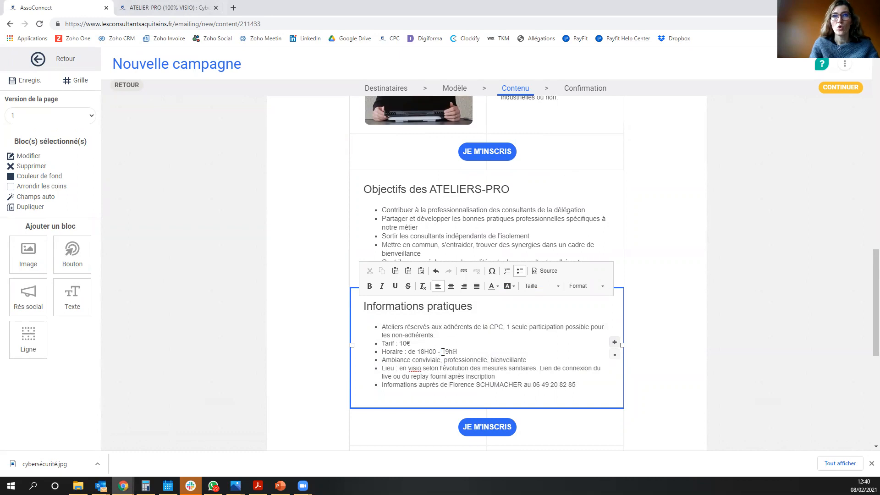
pyautogui.write('H')
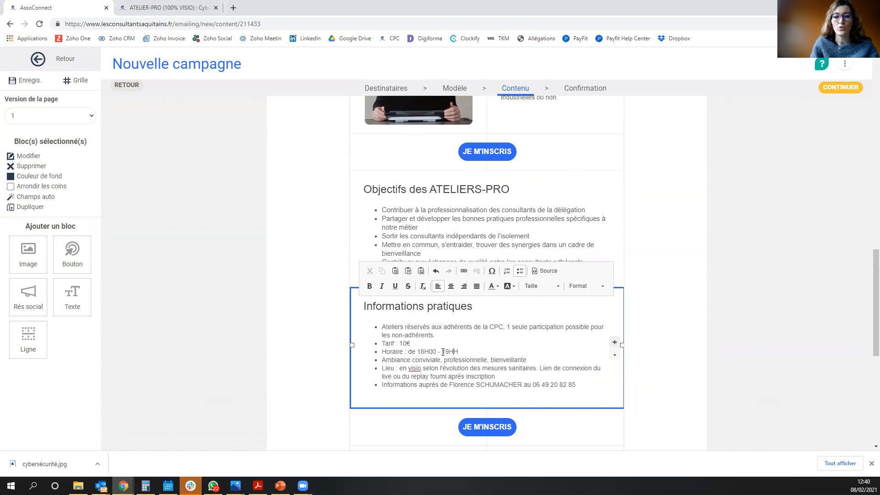
pyautogui.write('30')
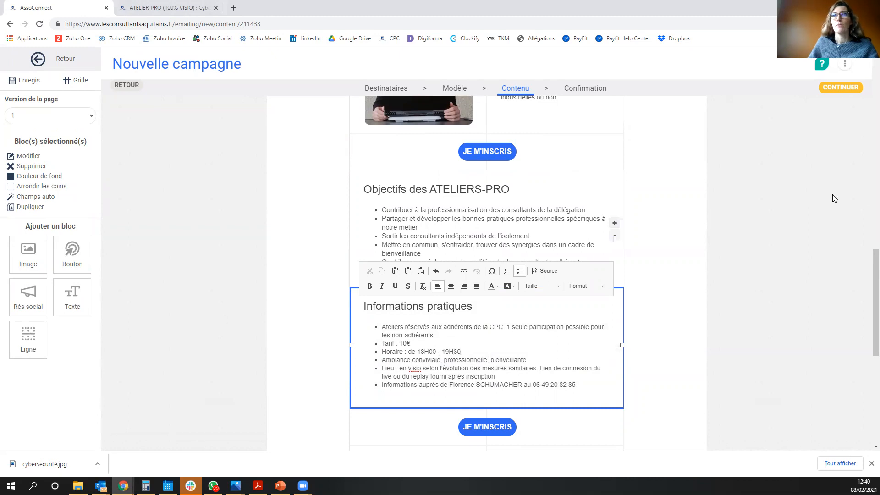
# Step: Switch to the new test message in Outlook, review its content and open its registration link
pyautogui.scroll(15, 750, 205)
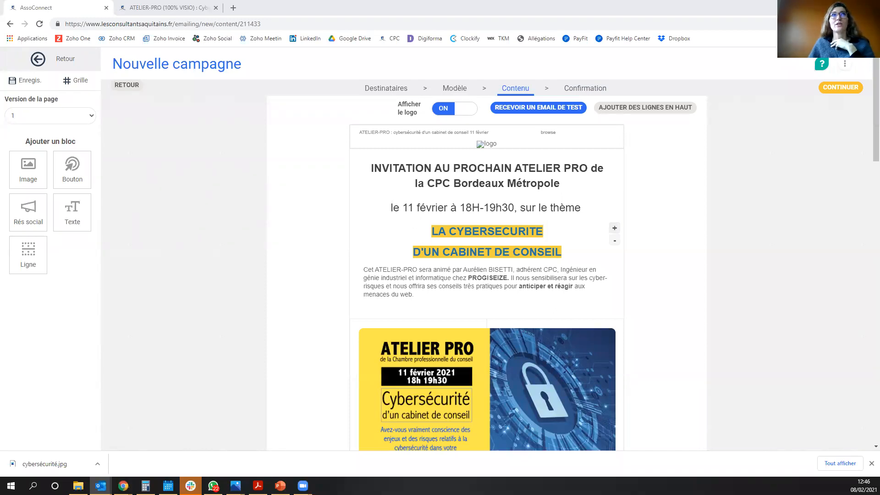
pyautogui.click(433, 5)
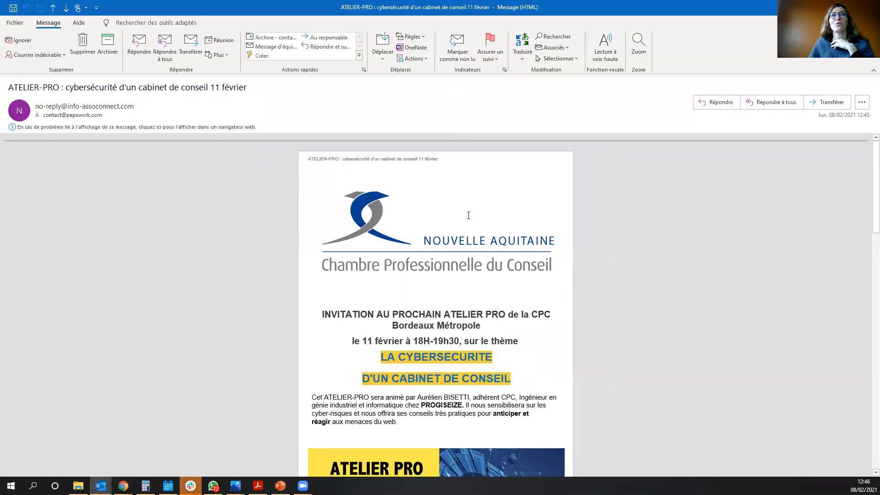
pyautogui.scroll(-2, 468, 216)
pyautogui.scroll(-1, 491, 222)
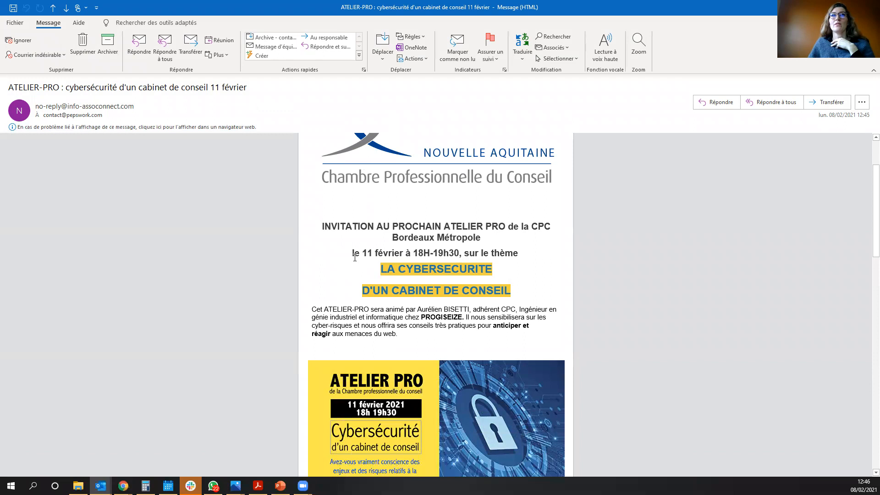
pyautogui.scroll(-7, 447, 256)
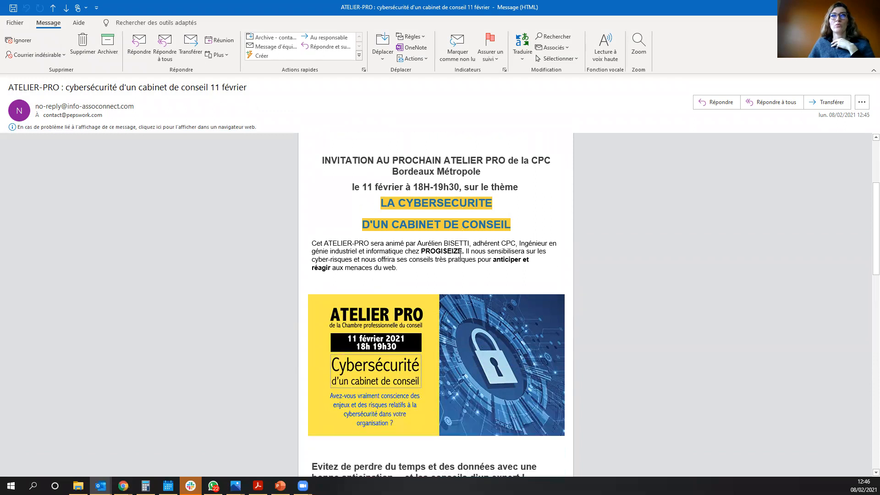
pyautogui.scroll(-12, 453, 261)
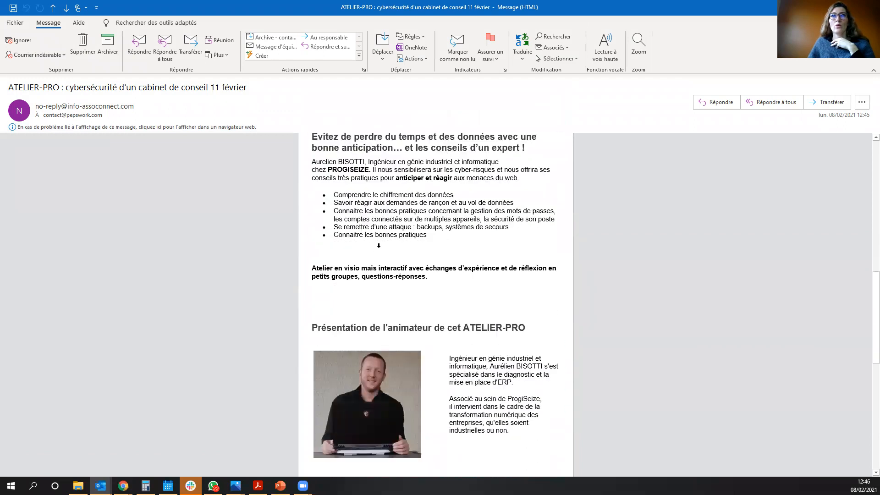
pyautogui.click(427, 313)
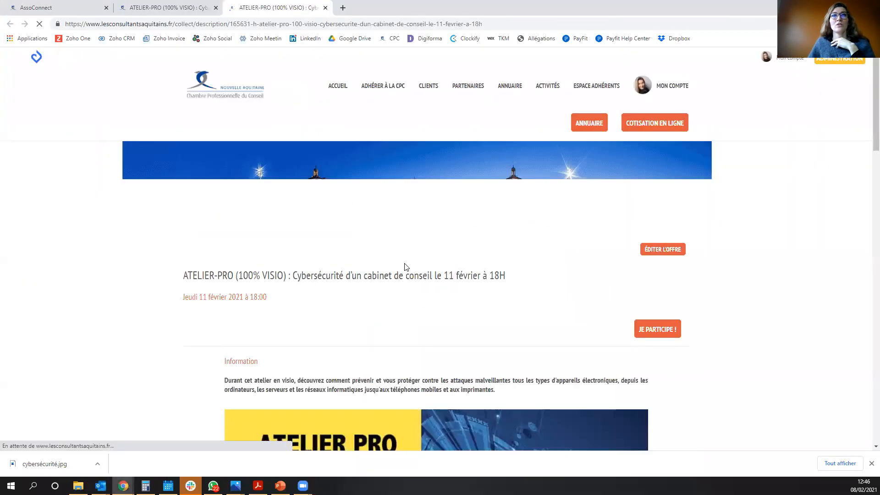
# Step: Check the practical information and last "JE M'INSCRIS" button in the campaign, and view the linked workshop page
pyautogui.click(88, 13)
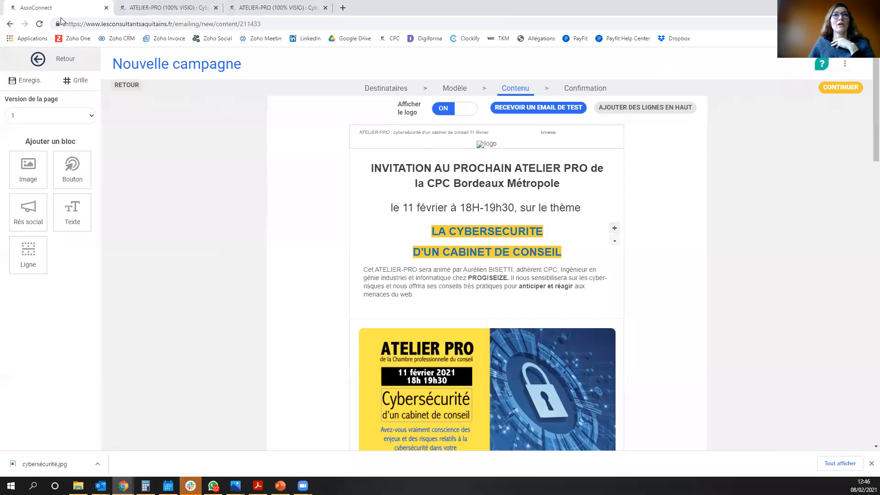
pyautogui.scroll(-15, 423, 278)
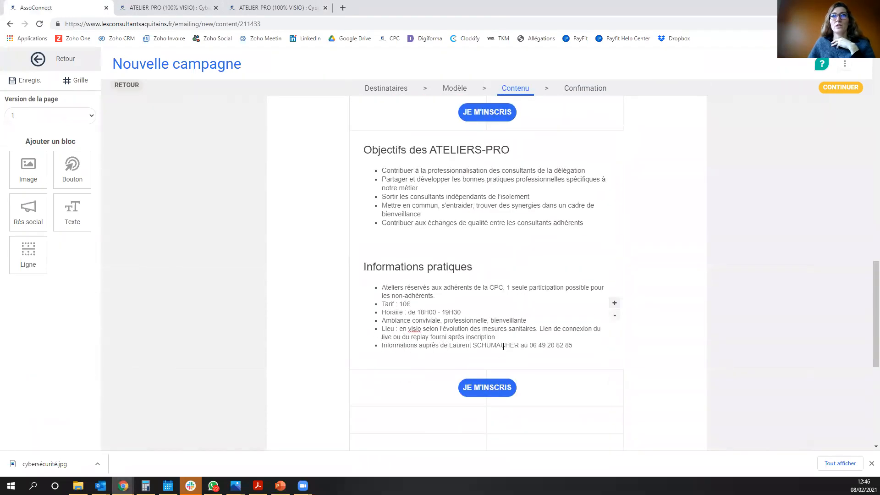
pyautogui.click(486, 392)
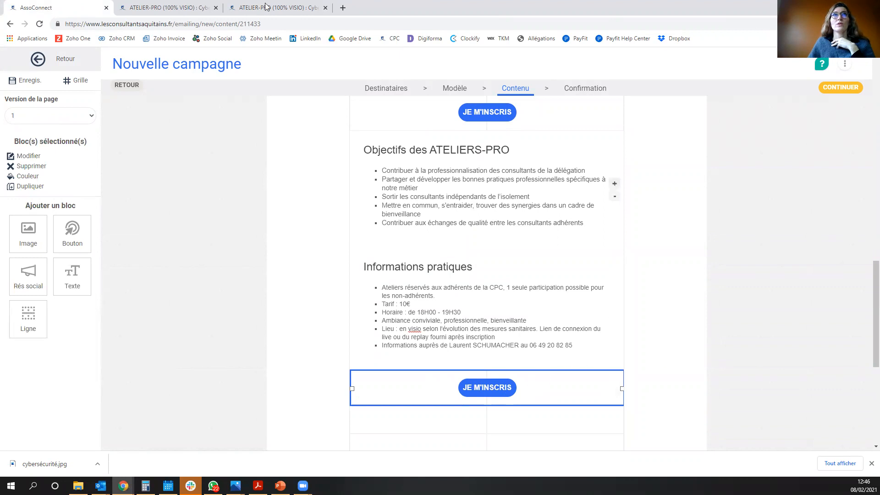
pyautogui.click(173, 13)
pyautogui.click(285, 7)
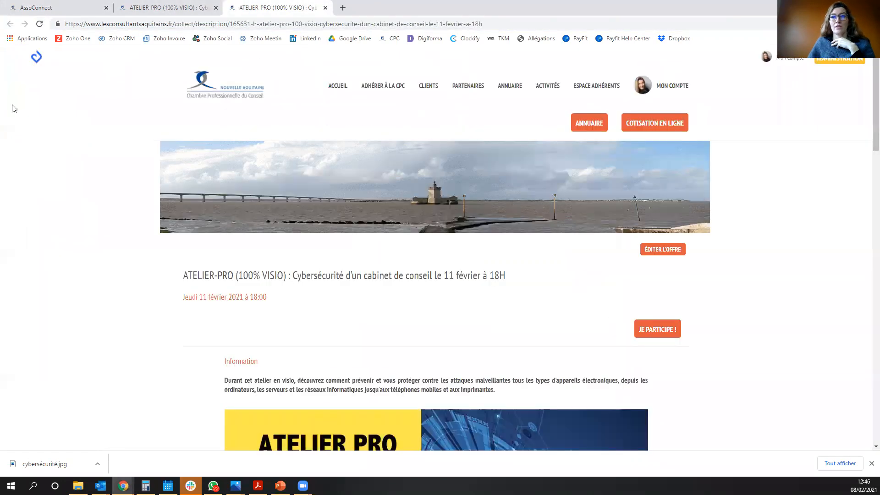
# Step: Return to the campaign editor and continue to the Confirmation stage of the campaign
pyautogui.click(52, 10)
pyautogui.click(860, 90)
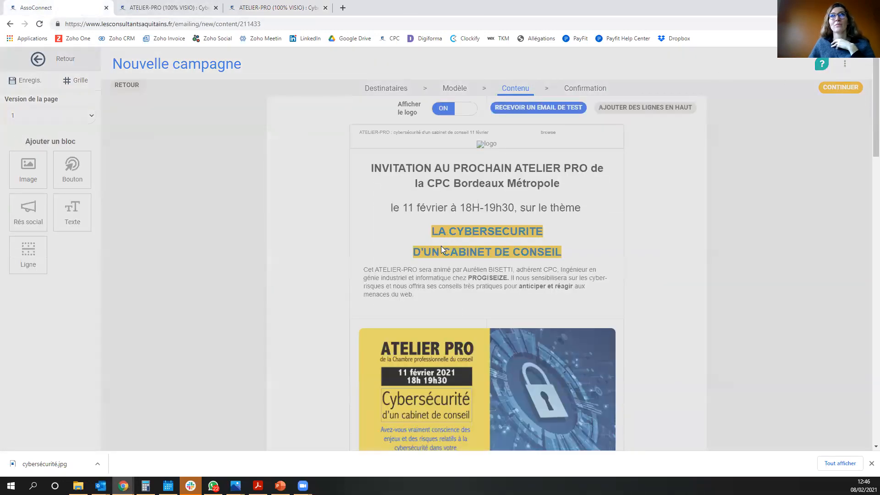
pyautogui.click(440, 246)
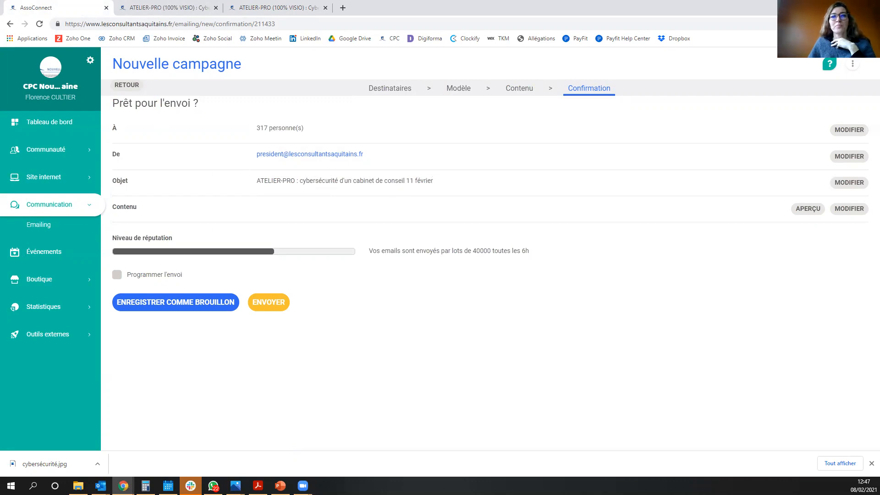
# Step: Review the practical information in the Outlook test message, particularly the wording of the "Lieu" line, and close the message
pyautogui.click(100, 485)
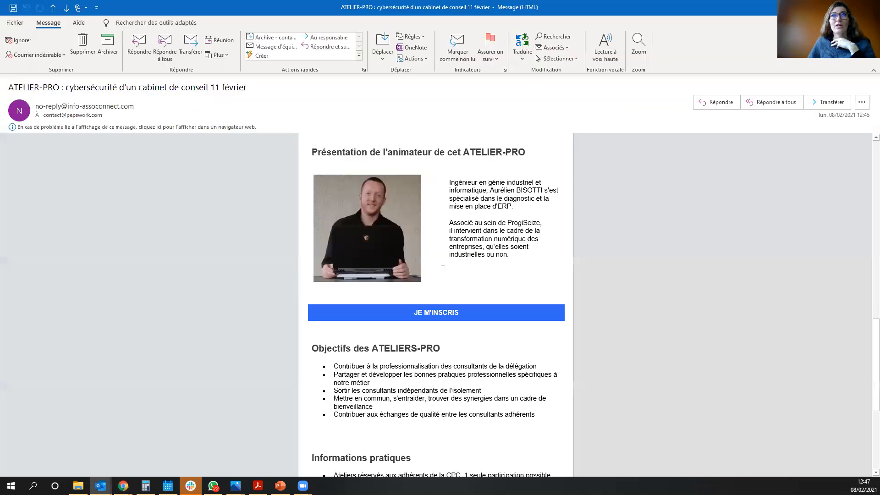
pyautogui.scroll(-5, 443, 269)
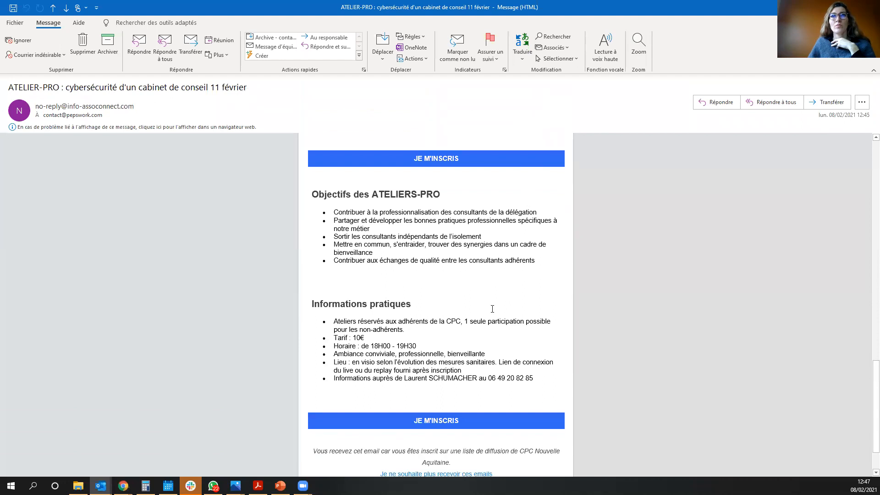
pyautogui.scroll(-1, 360, 337)
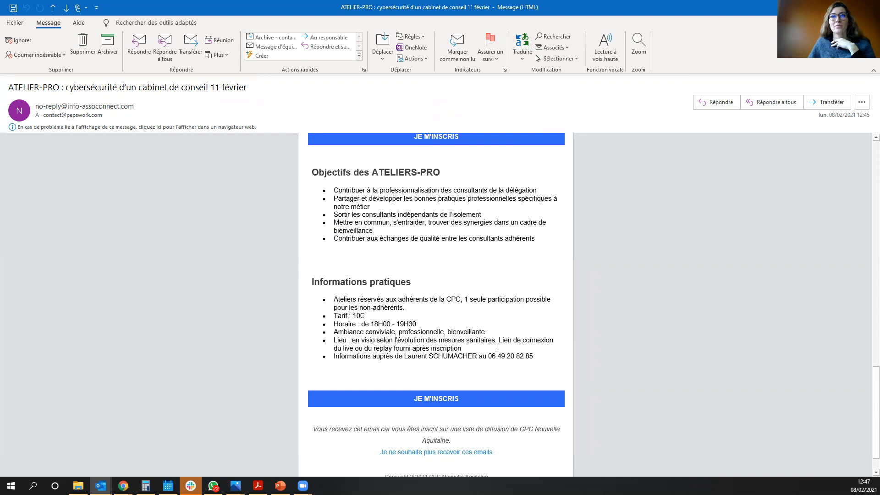
pyautogui.moveTo(353, 341); pyautogui.dragTo(489, 338)
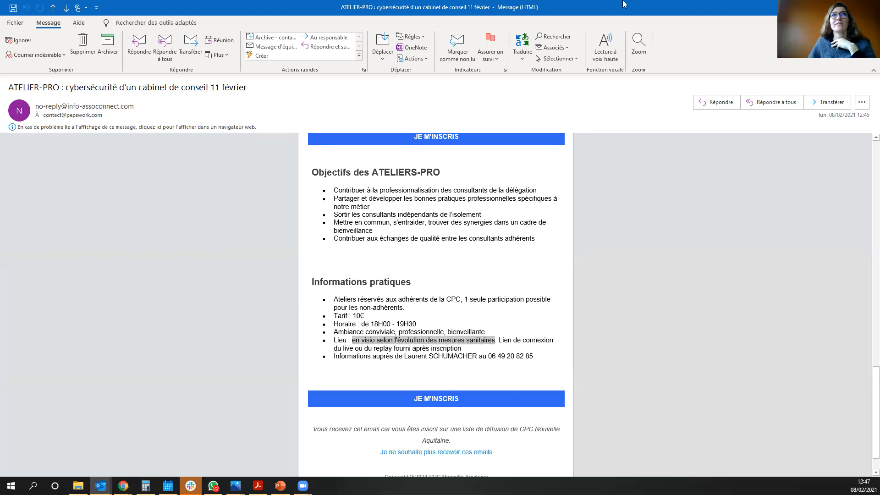
pyautogui.click(868, 7)
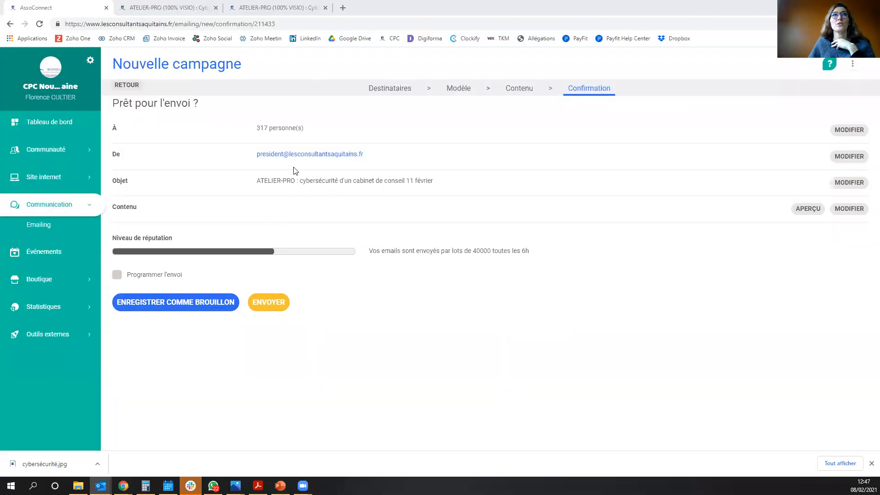
# Step: Return to the campaign's Contenu stage and shorten the location in the "Lieu" line to "en visio.", removing "selon l'évolution des mesures sanitaires"
pyautogui.click(517, 88)
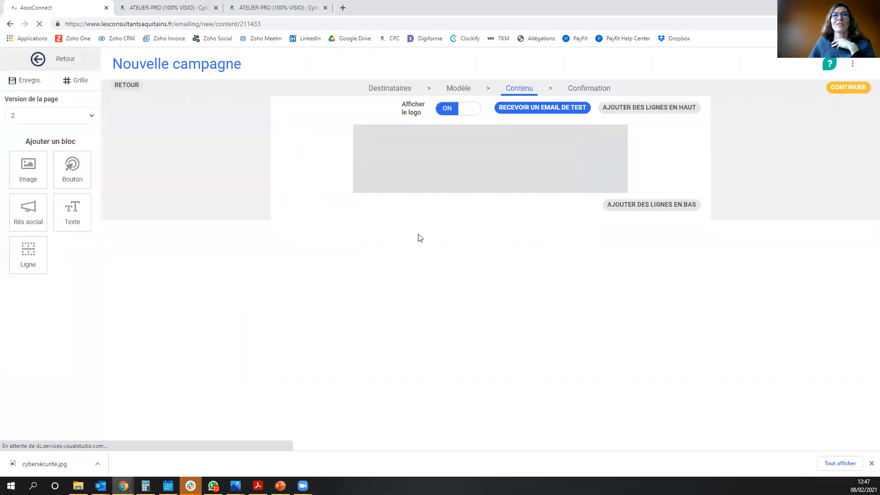
pyautogui.scroll(-10, 452, 346)
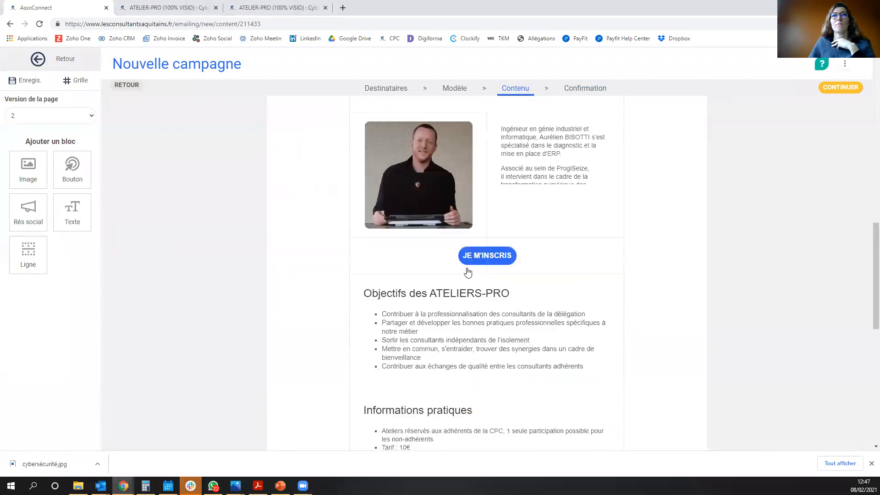
pyautogui.click(419, 379)
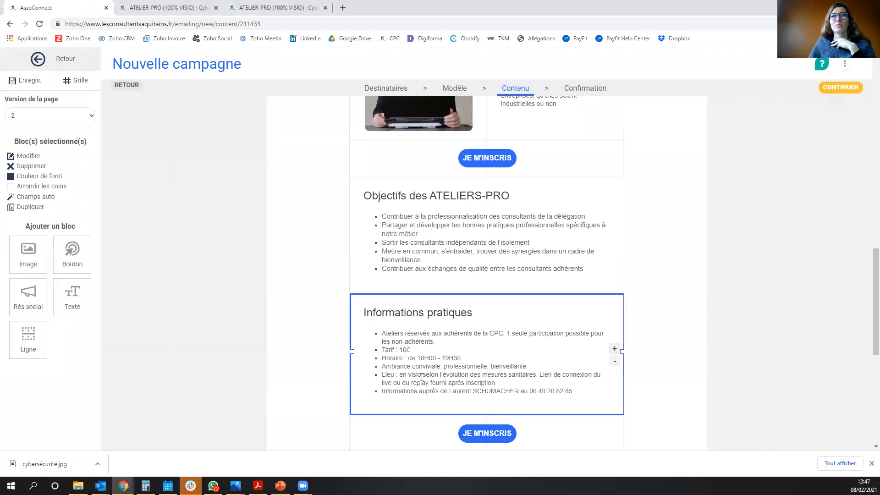
pyautogui.click(422, 377)
pyautogui.moveTo(422, 376); pyautogui.dragTo(536, 376)
pyautogui.press('Delete')
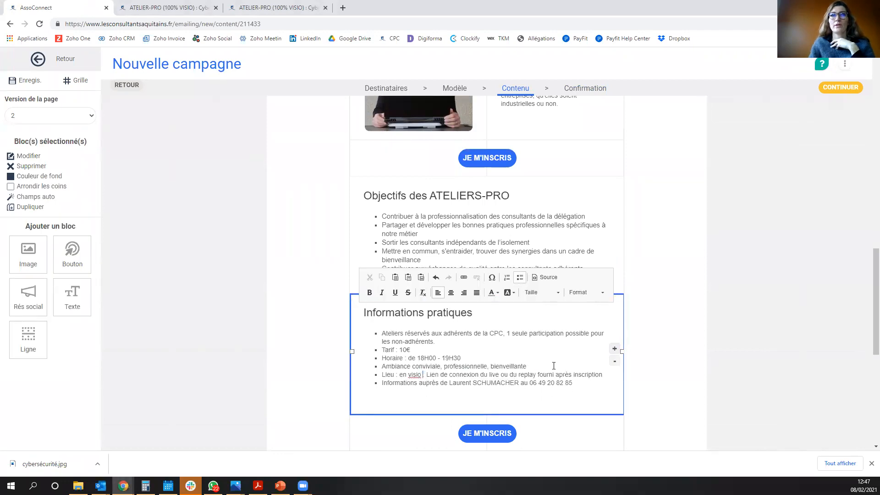
pyautogui.press('Delete')
pyautogui.press('Delete')
pyautogui.write('.')
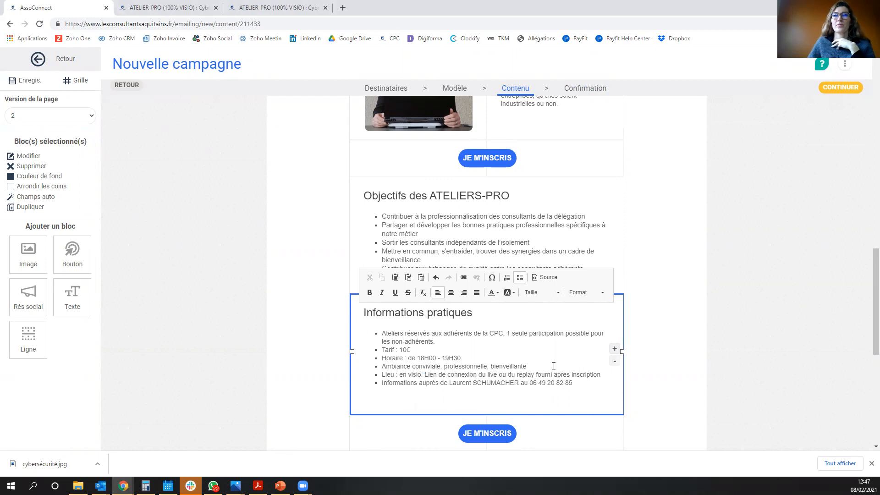
# Step: Continue to the Confirmation stage, send the campaign to its recipients and confirm the sending
pyautogui.click(845, 88)
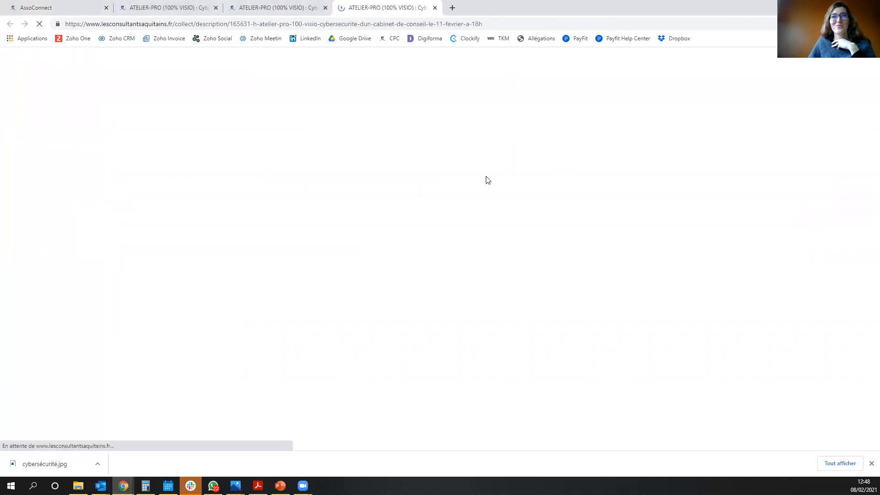
pyautogui.click(68, 7)
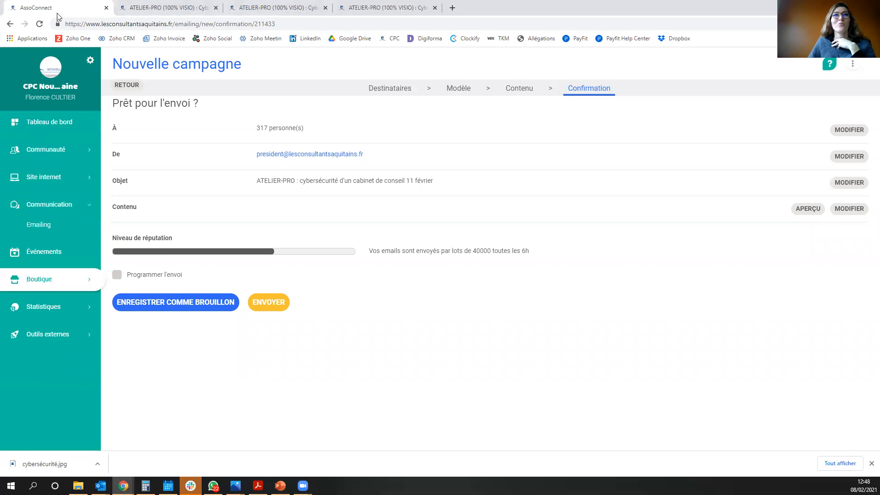
pyautogui.click(276, 302)
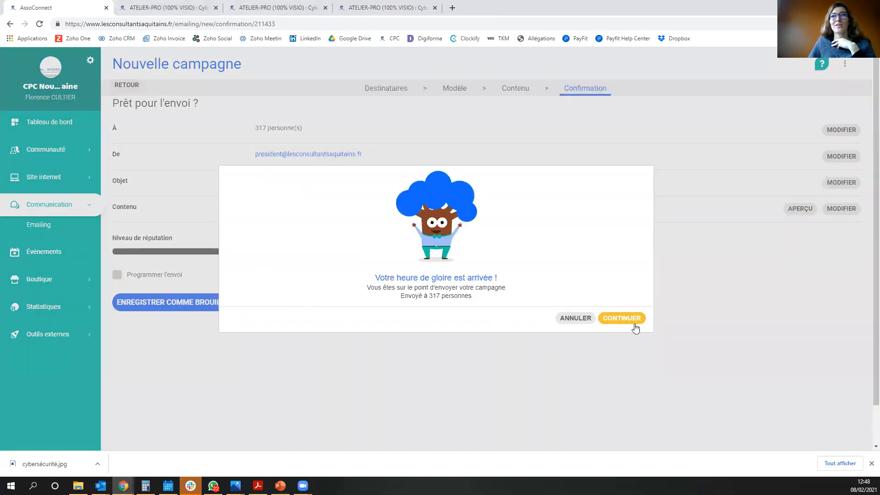
pyautogui.click(624, 318)
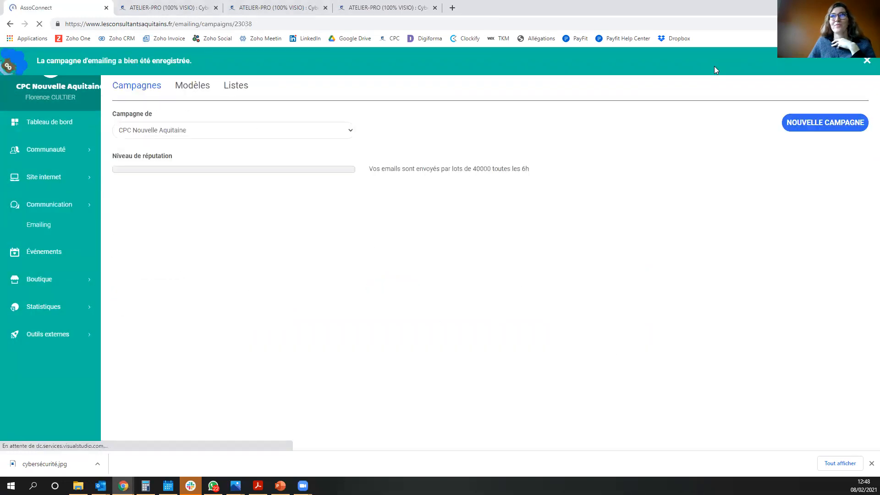